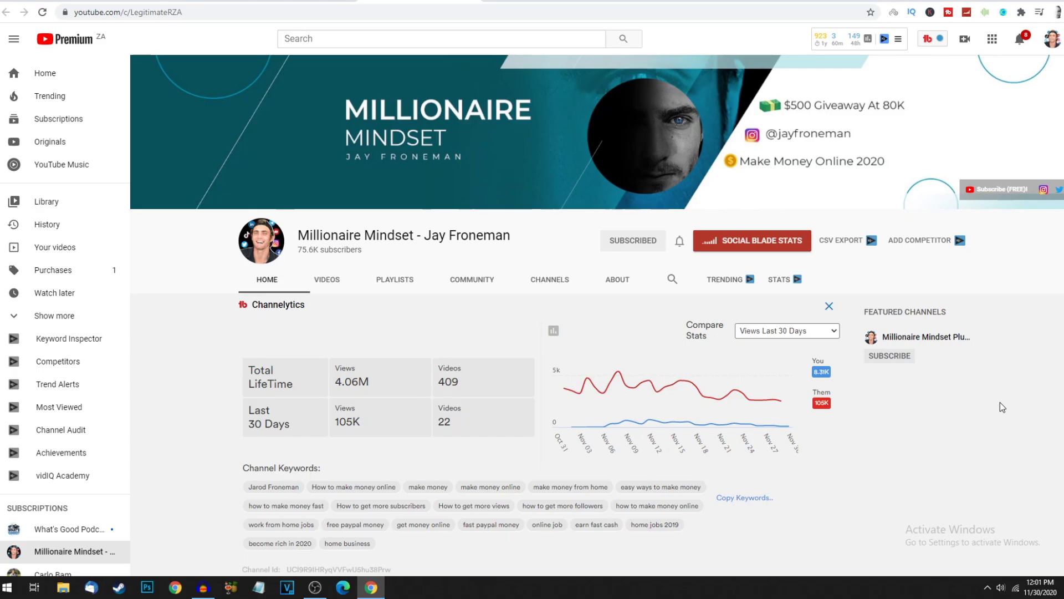
Open the Millionaire Mindset Plus channel from the Featured Channels list.
{"action": "left_click", "coordinate": [926, 337]}
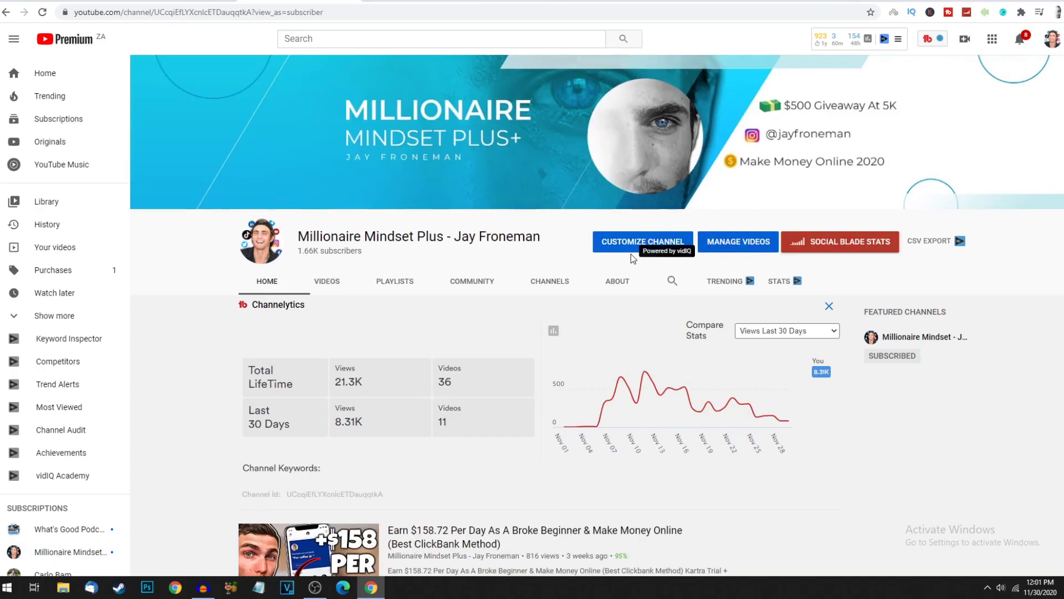
{"action": "scroll", "coordinate": [631, 244], "scroll_direction": "down", "scroll_amount": 1}
{"action": "scroll", "coordinate": [747, 236], "scroll_direction": "down", "scroll_amount": 3}
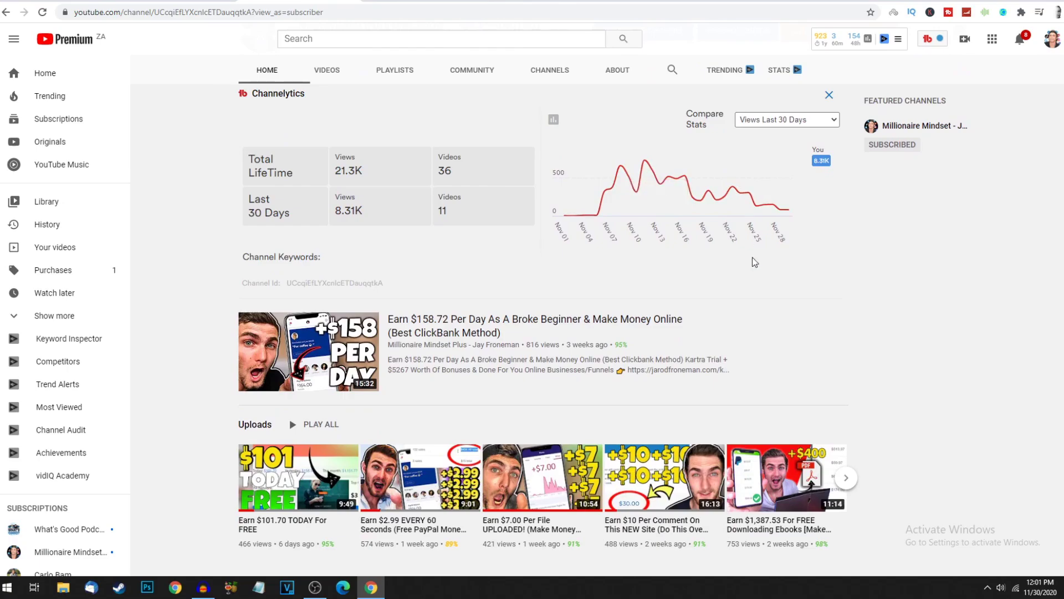
{"action": "scroll", "coordinate": [753, 257], "scroll_direction": "up", "scroll_amount": 4}
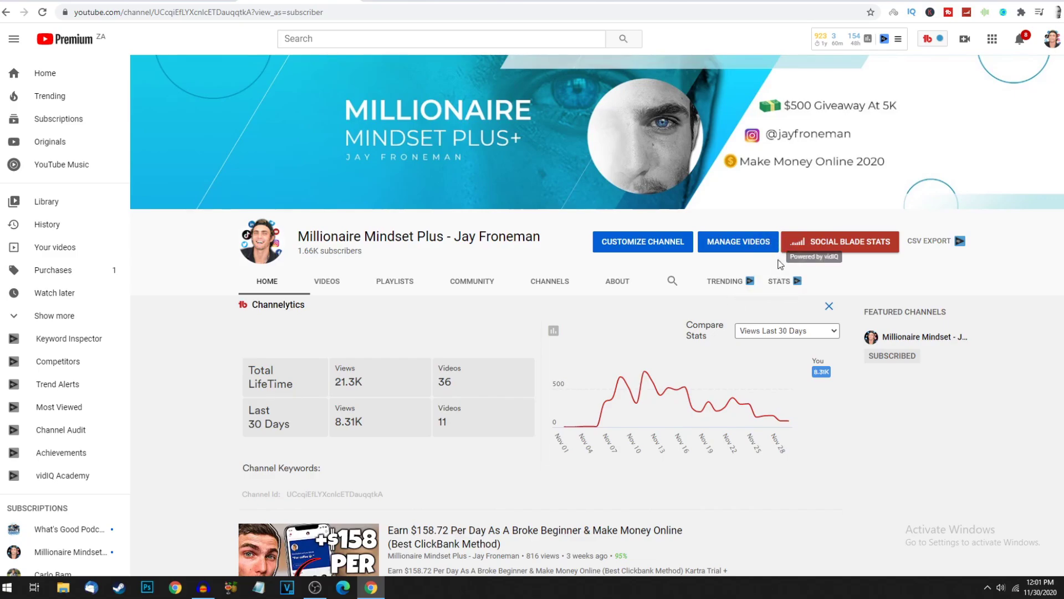
{"action": "scroll", "coordinate": [992, 206], "scroll_direction": "down", "scroll_amount": 2}
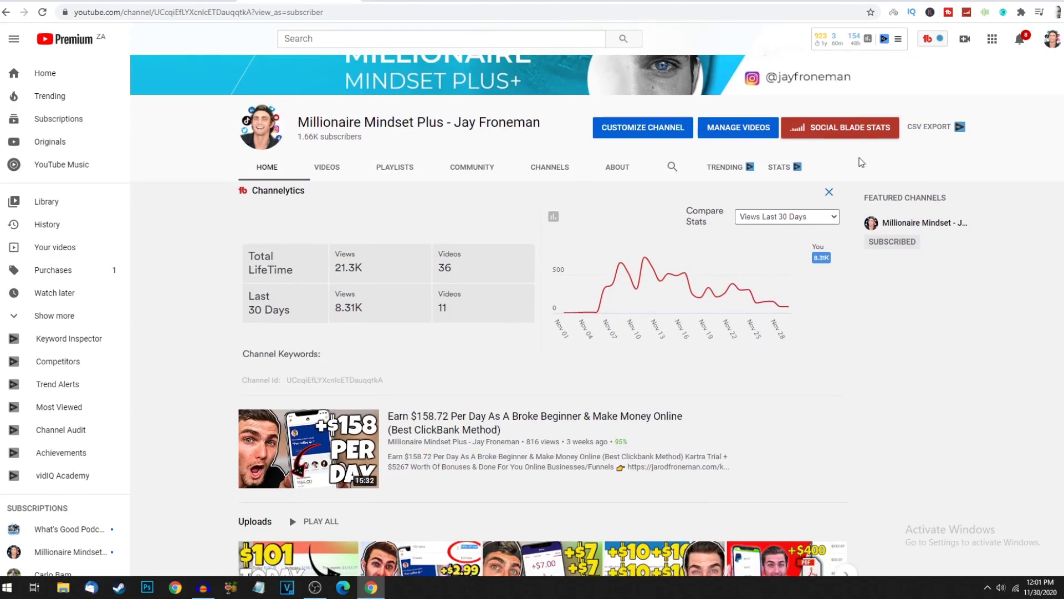
{"action": "scroll", "coordinate": [832, 227], "scroll_direction": "up", "scroll_amount": 2}
{"action": "left_click_drag", "start_coordinate": [548, 245], "coordinate": [299, 238]}
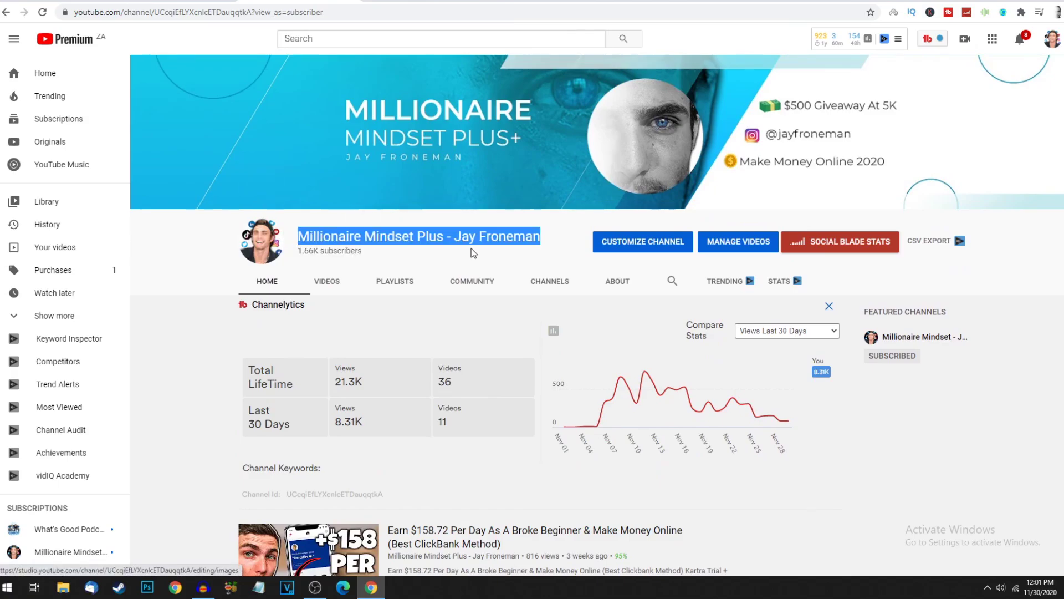
{"action": "left_click", "coordinate": [491, 244]}
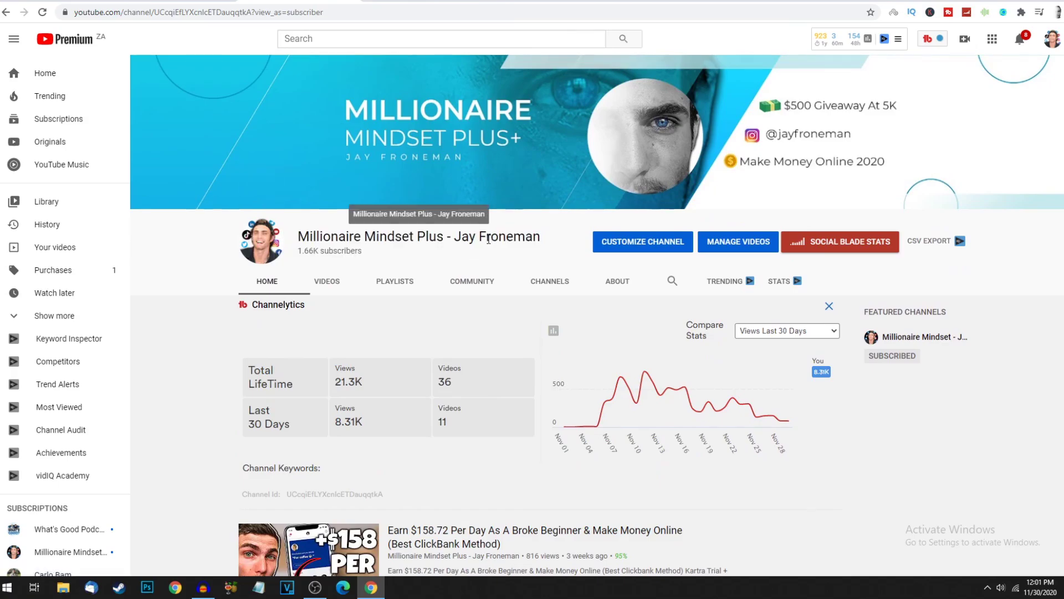
{"action": "scroll", "coordinate": [494, 255], "scroll_direction": "down", "scroll_amount": 3}
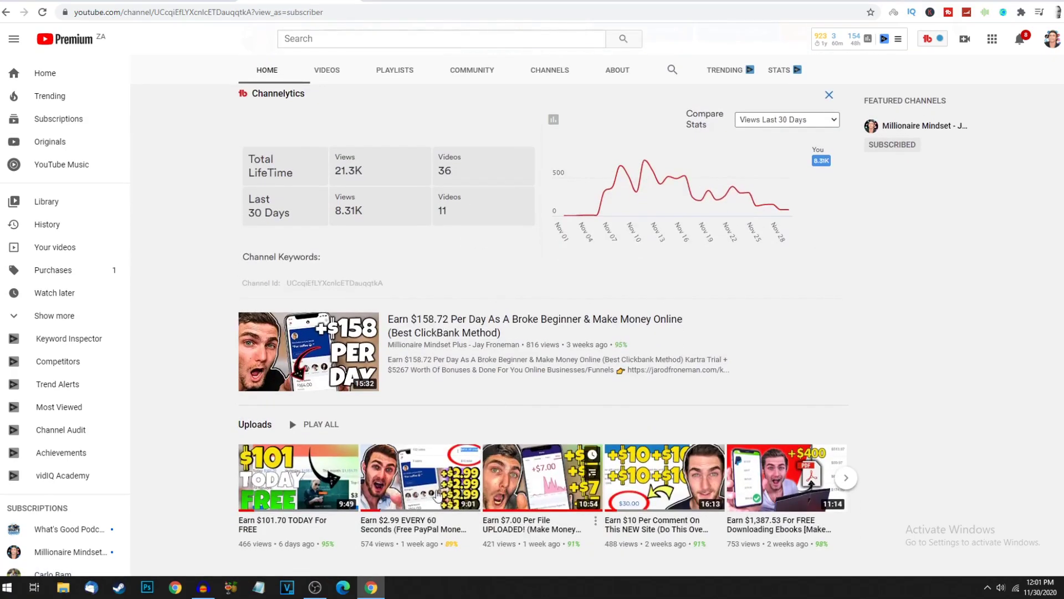
{"action": "scroll", "coordinate": [774, 230], "scroll_direction": "up", "scroll_amount": 3}
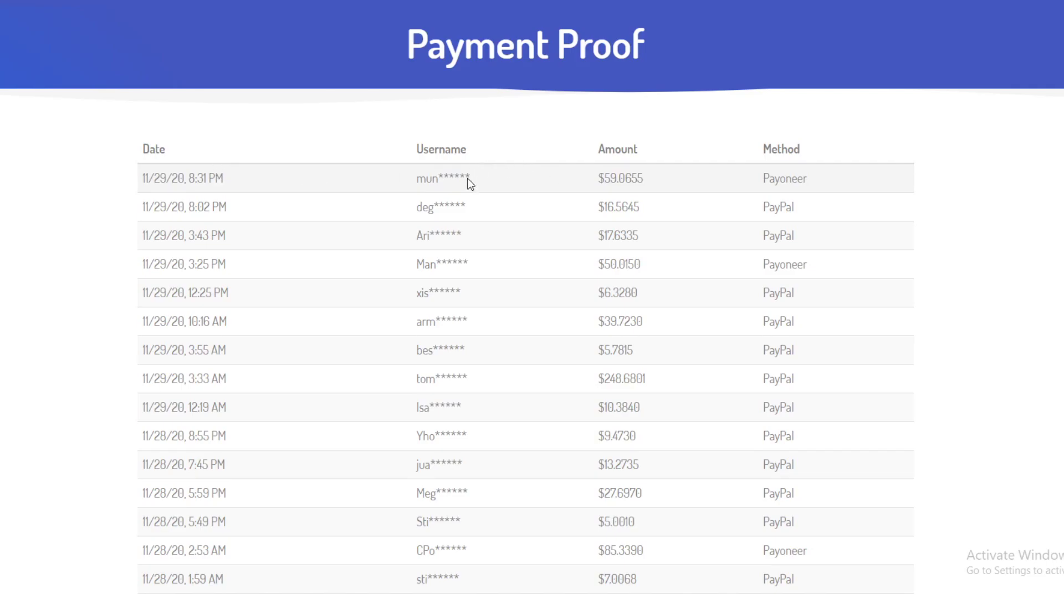
{"action": "left_click_drag", "start_coordinate": [225, 183], "coordinate": [187, 182]}
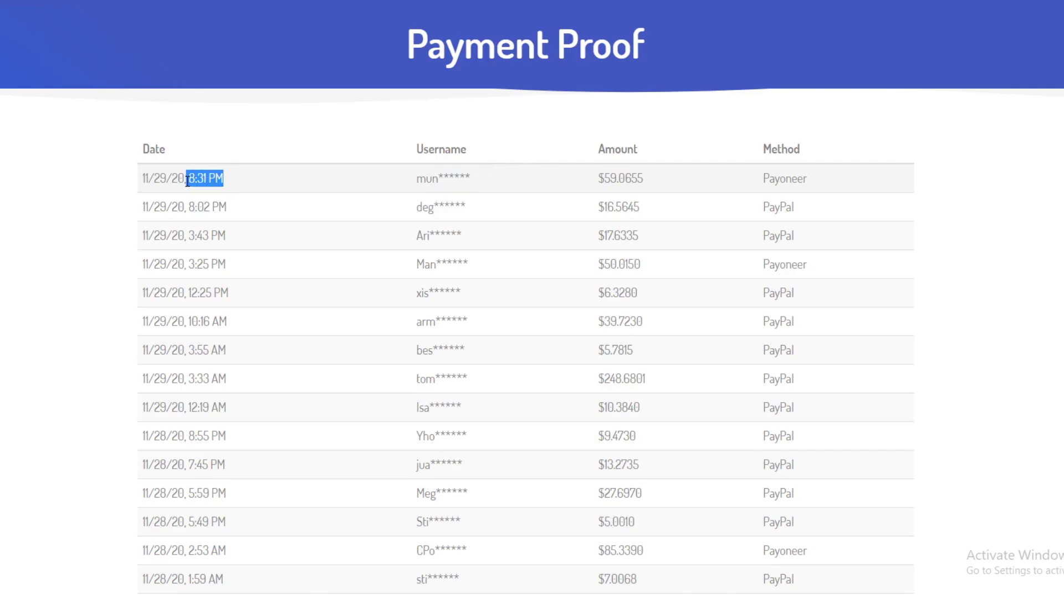
{"action": "left_click_drag", "start_coordinate": [644, 179], "coordinate": [589, 181]}
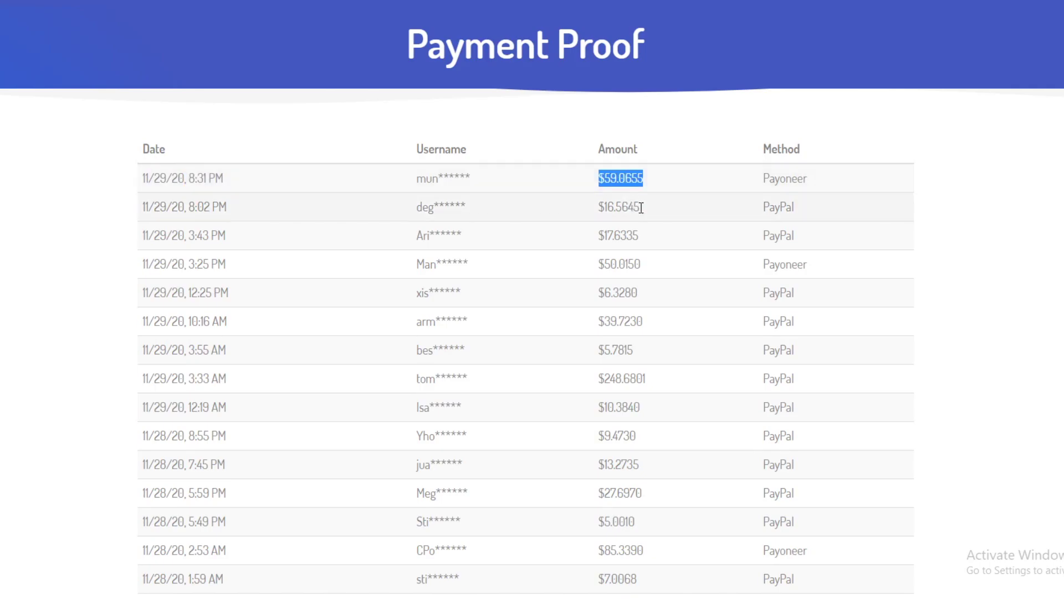
{"action": "left_click_drag", "start_coordinate": [642, 207], "coordinate": [593, 204]}
{"action": "left_click_drag", "start_coordinate": [641, 235], "coordinate": [576, 234]}
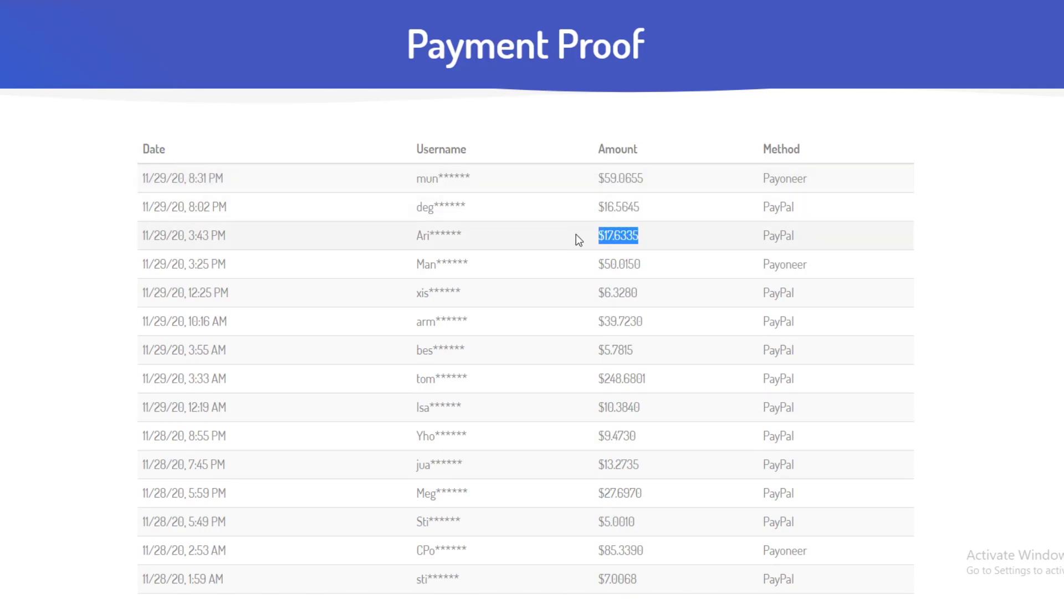
{"action": "left_click_drag", "start_coordinate": [642, 264], "coordinate": [594, 264]}
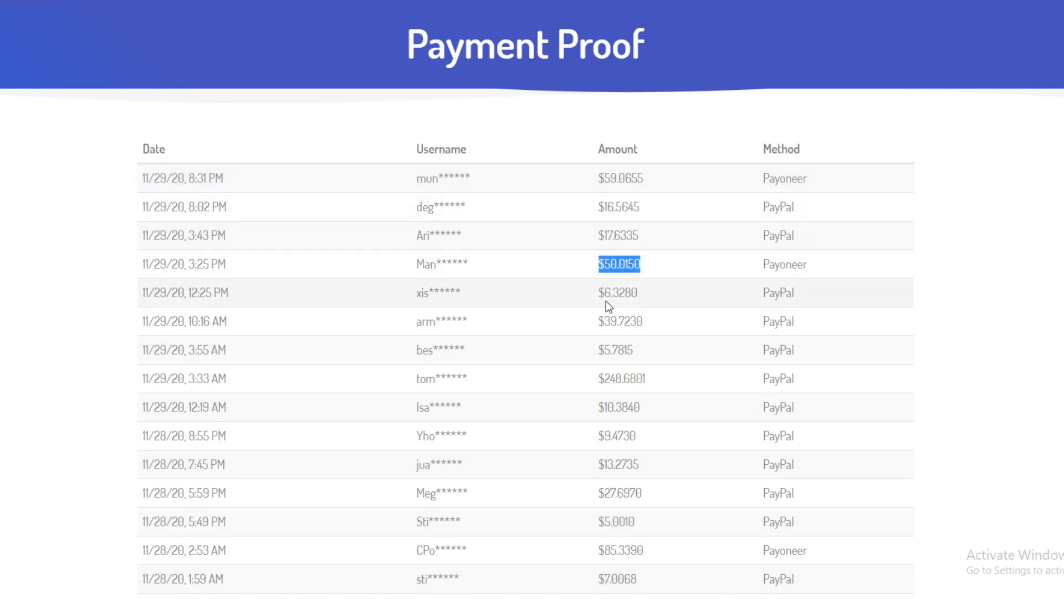
{"action": "left_click_drag", "start_coordinate": [641, 292], "coordinate": [599, 293]}
{"action": "left_click_drag", "start_coordinate": [644, 322], "coordinate": [581, 328]}
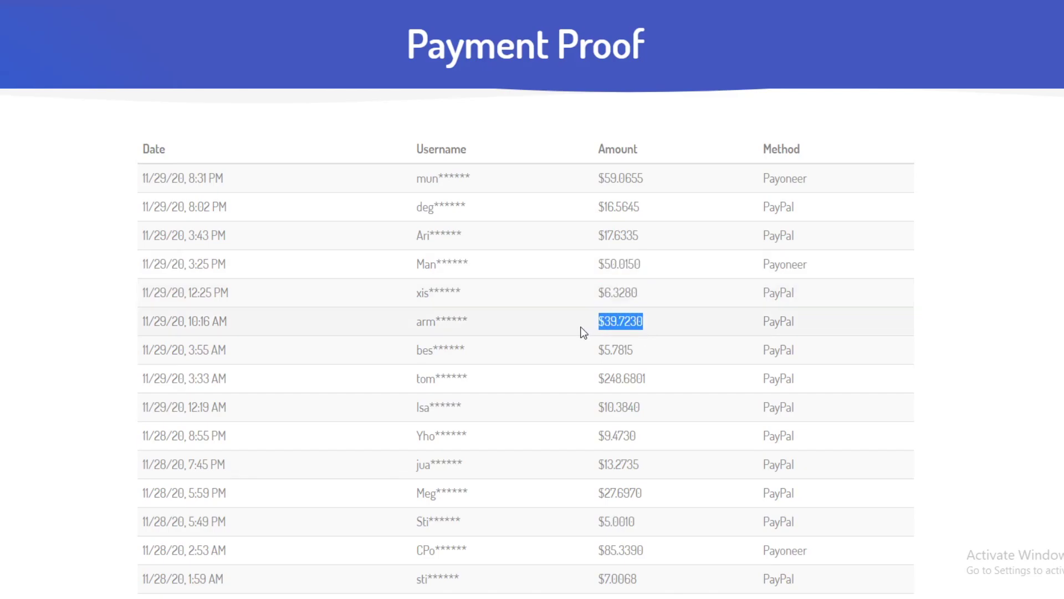
{"action": "scroll", "coordinate": [685, 360], "scroll_direction": "down", "scroll_amount": 1}
{"action": "scroll", "coordinate": [677, 383], "scroll_direction": "down", "scroll_amount": 2}
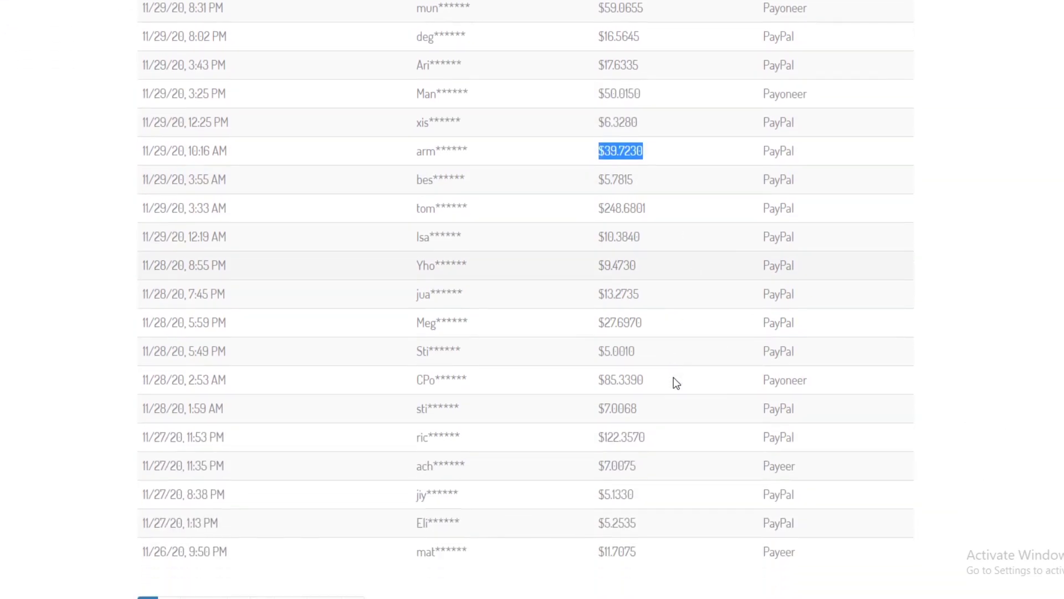
{"action": "scroll", "coordinate": [682, 391], "scroll_direction": "up", "scroll_amount": 3}
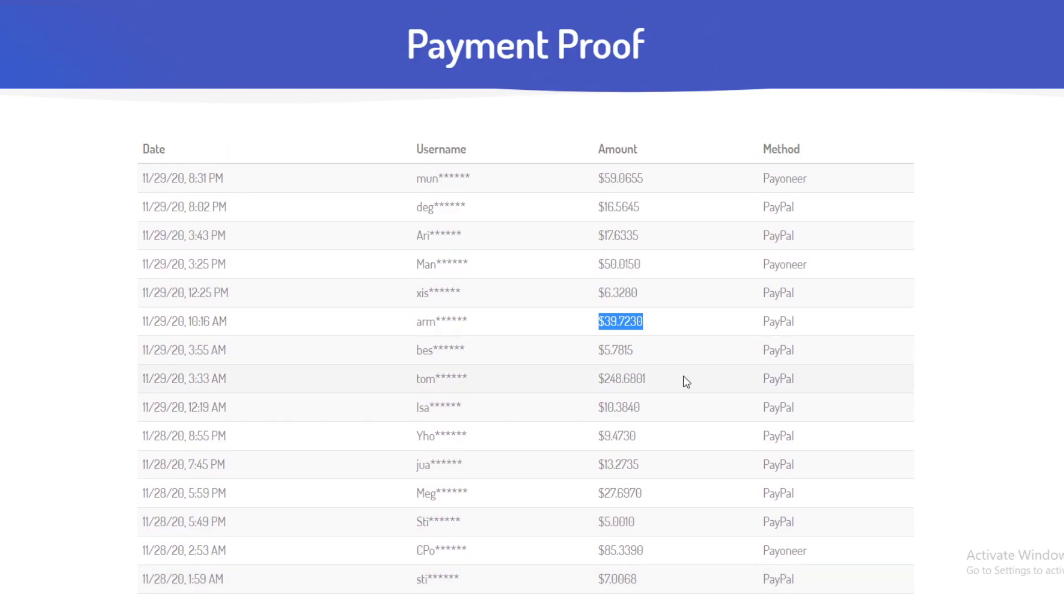
{"action": "left_click", "coordinate": [963, 335]}
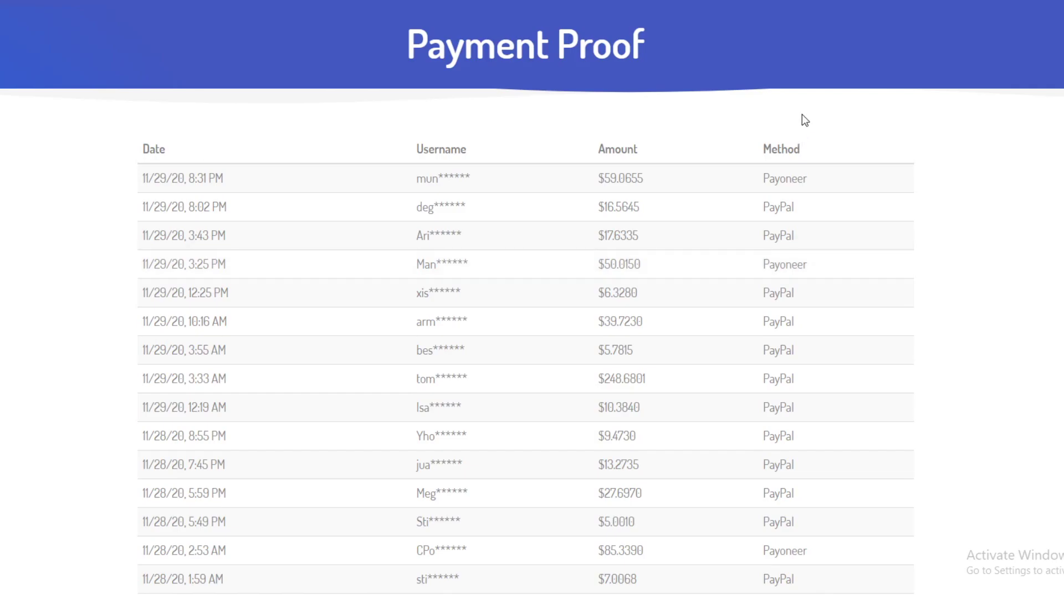
{"action": "scroll", "coordinate": [715, 33], "scroll_direction": "down", "scroll_amount": 6}
{"action": "scroll", "coordinate": [757, 66], "scroll_direction": "up", "scroll_amount": 6}
{"action": "scroll", "coordinate": [755, 66], "scroll_direction": "down", "scroll_amount": 8}
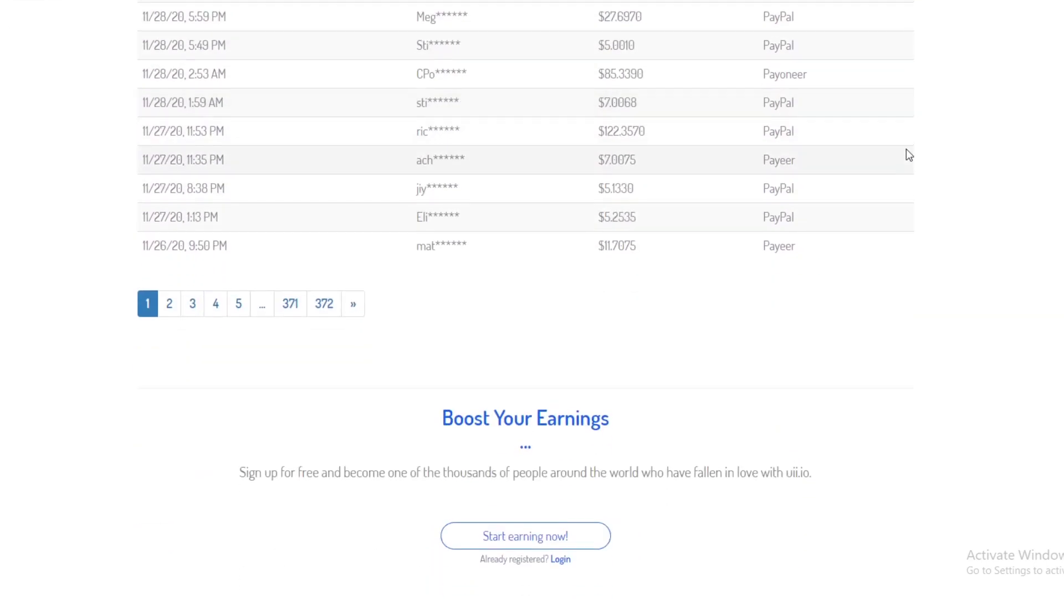
{"action": "scroll", "coordinate": [907, 154], "scroll_direction": "up", "scroll_amount": 8}
{"action": "scroll", "coordinate": [919, 155], "scroll_direction": "up", "scroll_amount": 1}
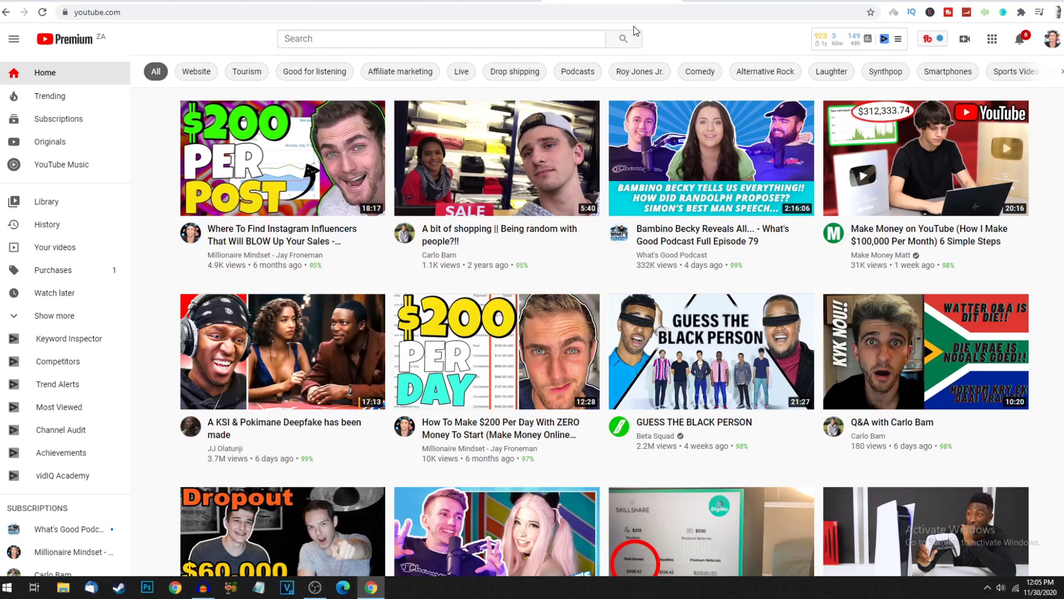
Start a new YouTube search by entering 'how to' in the search box.
{"action": "left_click", "coordinate": [423, 36]}
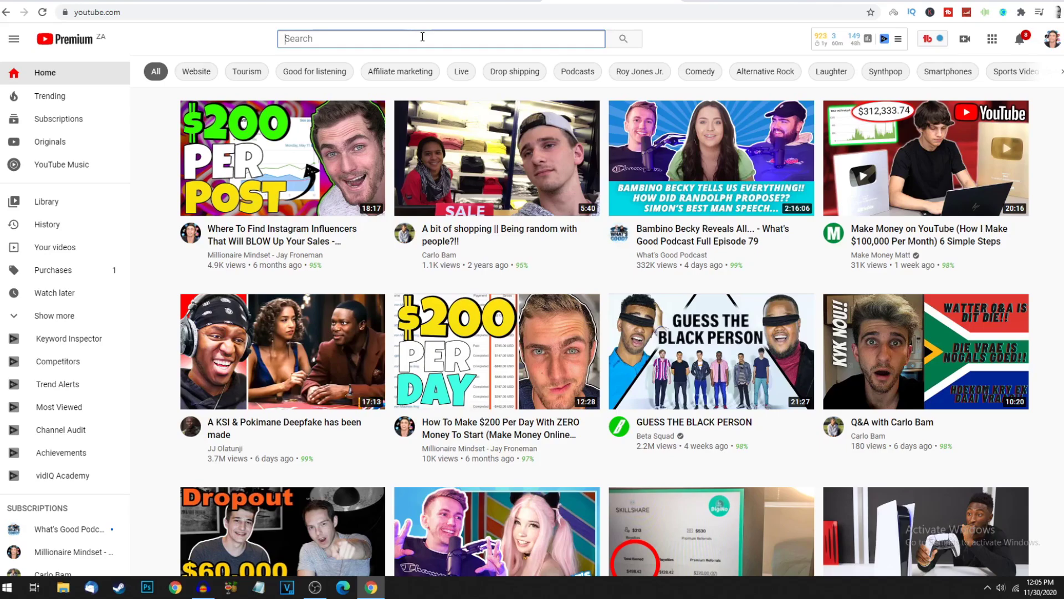
{"action": "type", "text": "how to"}
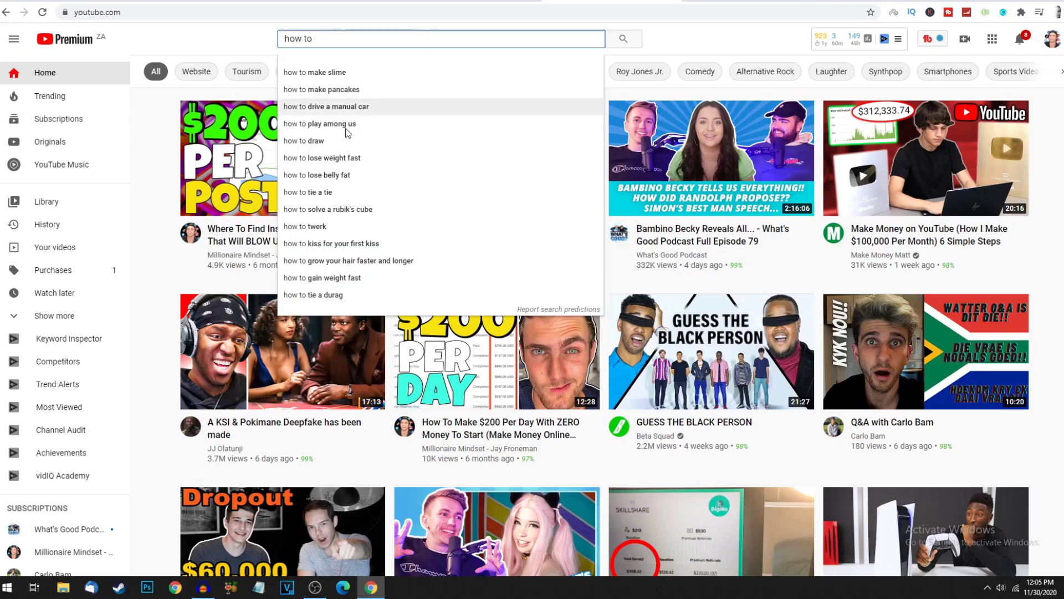
{"action": "left_click", "coordinate": [346, 192]}
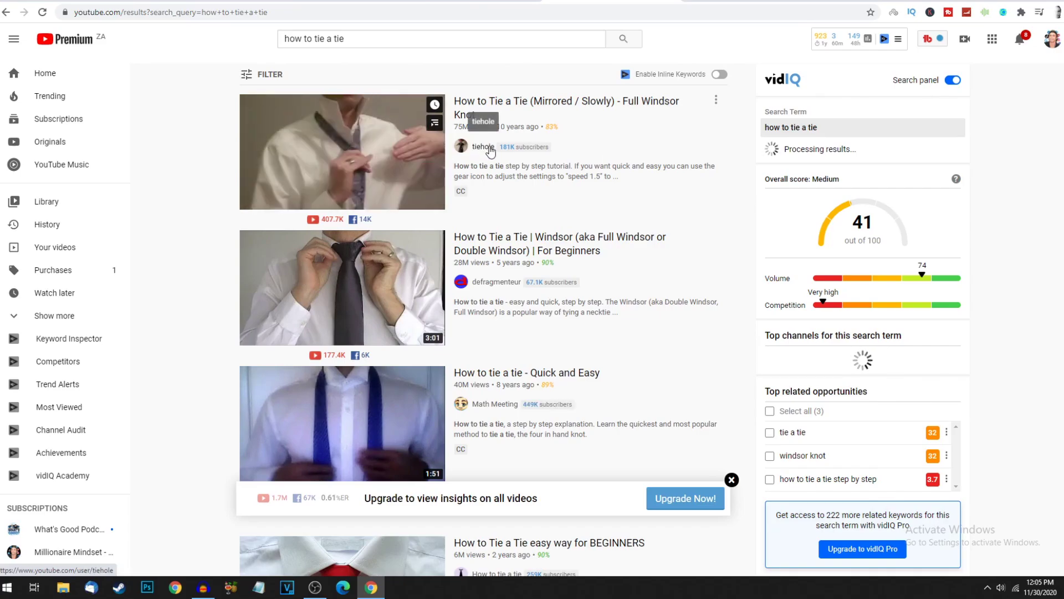
{"action": "triple_click", "coordinate": [358, 41]}
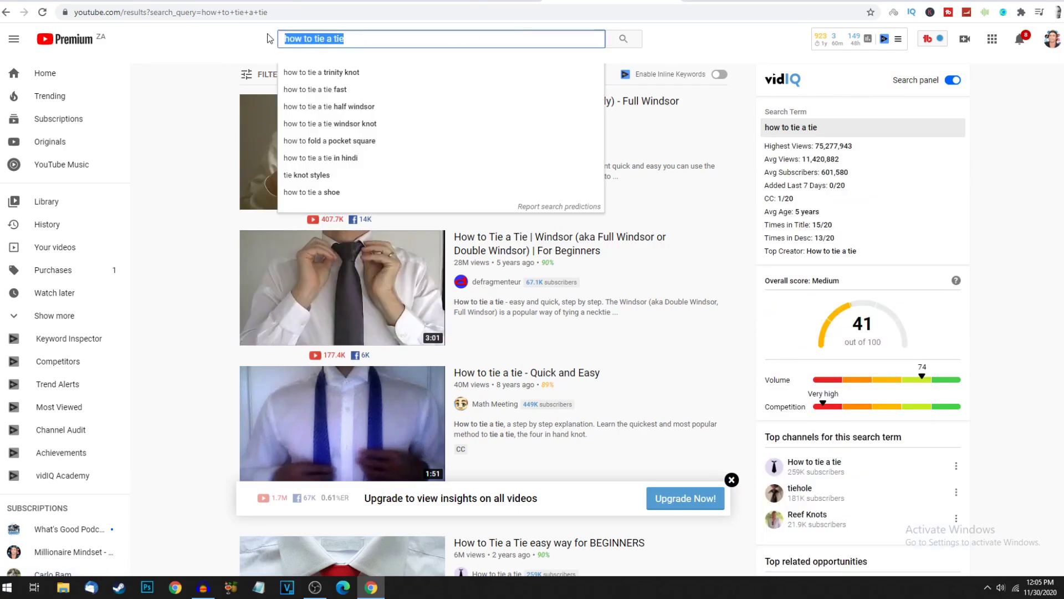
{"action": "left_click", "coordinate": [161, 183]}
{"action": "mouse_move", "coordinate": [545, 128]}
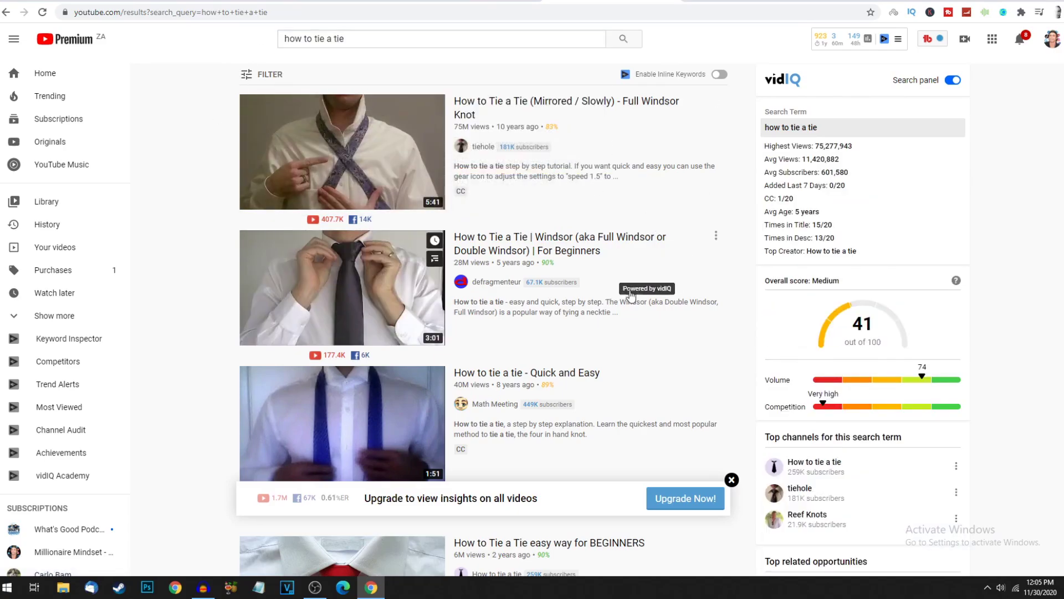
{"action": "scroll", "coordinate": [537, 241], "scroll_direction": "down", "scroll_amount": 2}
{"action": "scroll", "coordinate": [526, 221], "scroll_direction": "up", "scroll_amount": 2}
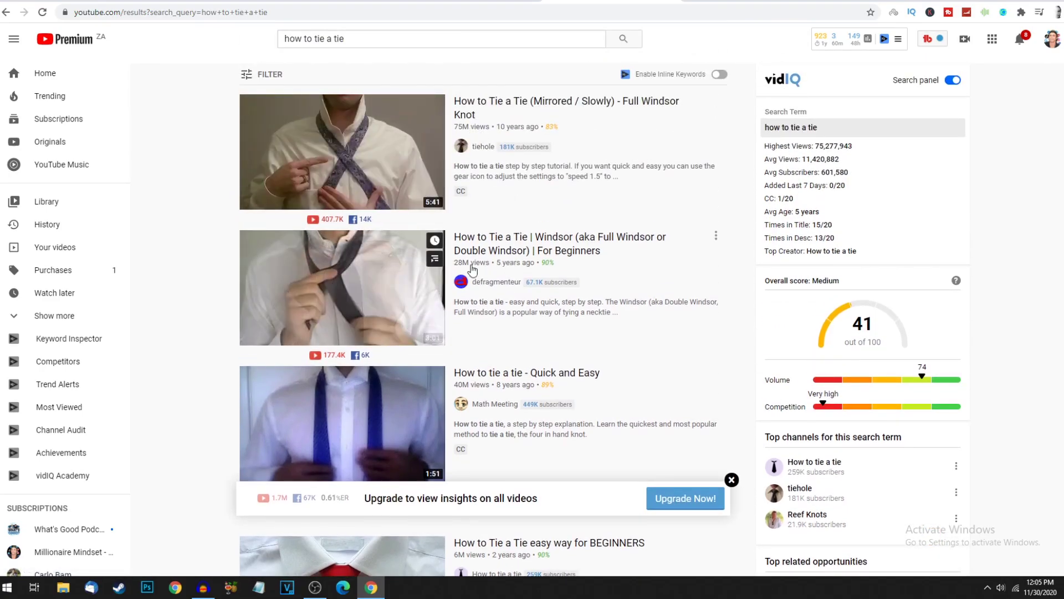
{"action": "scroll", "coordinate": [472, 270], "scroll_direction": "down", "scroll_amount": 6}
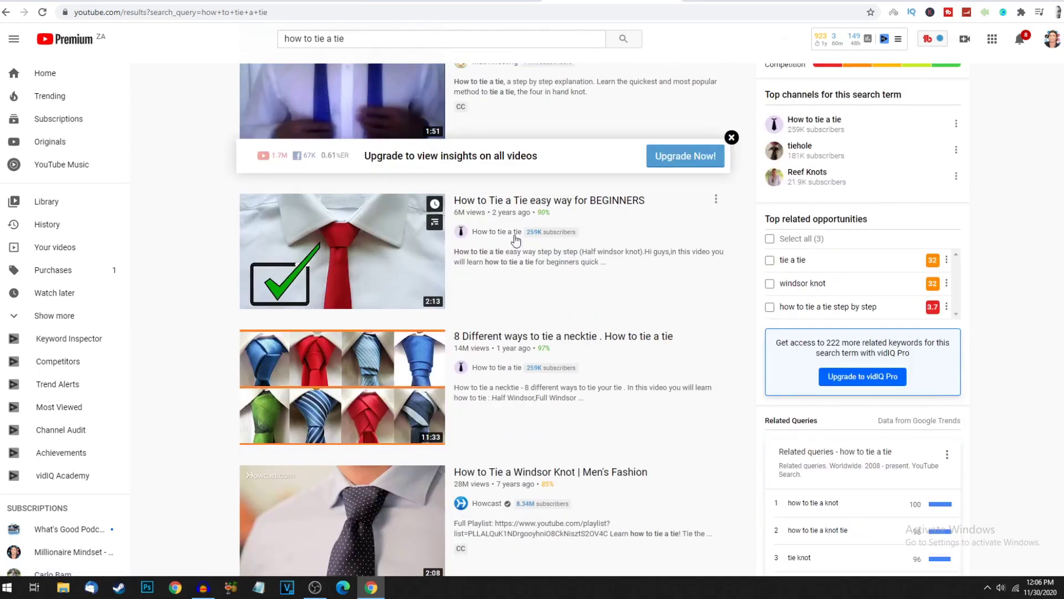
{"action": "scroll", "coordinate": [510, 239], "scroll_direction": "down", "scroll_amount": 7}
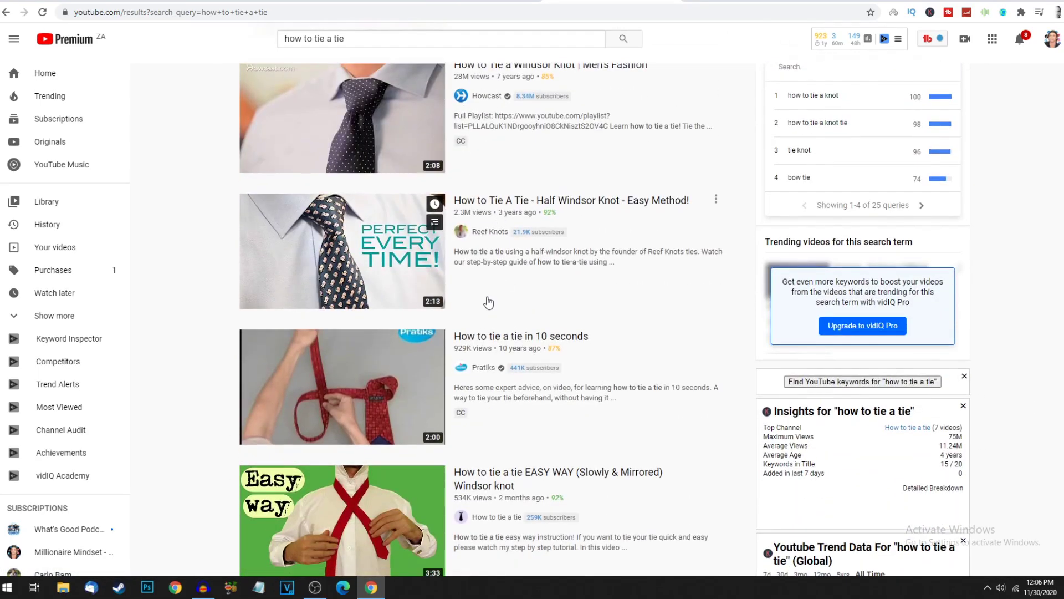
{"action": "scroll", "coordinate": [488, 302], "scroll_direction": "down", "scroll_amount": 6}
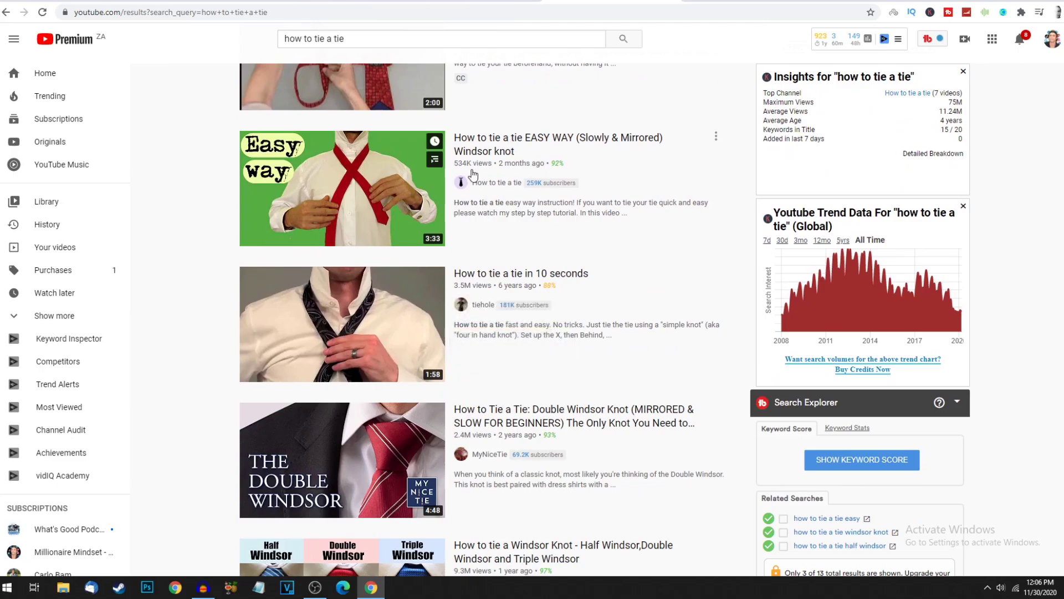
{"action": "mouse_move", "coordinate": [470, 173]}
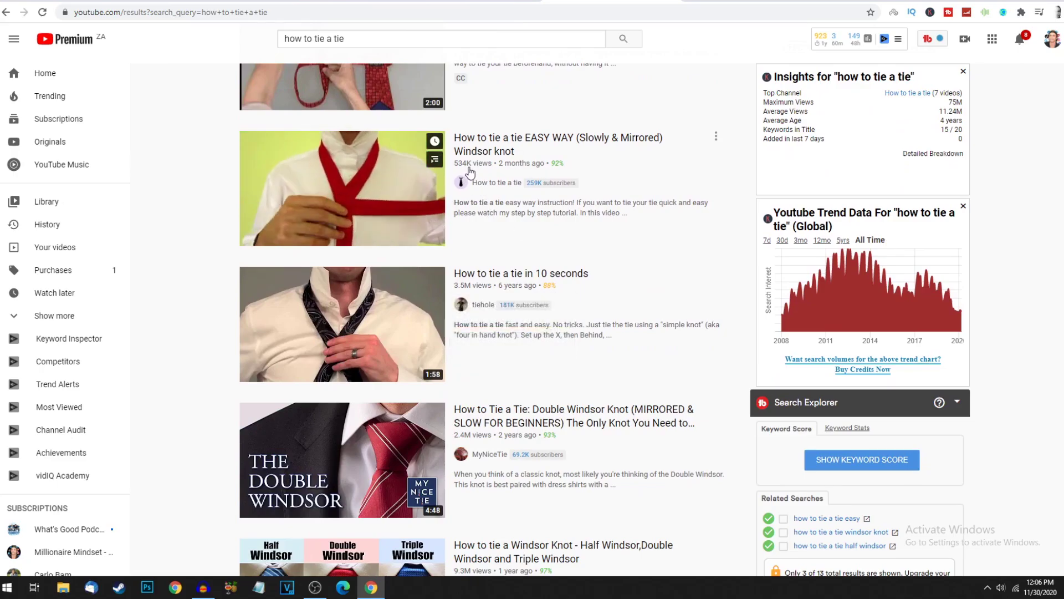
{"action": "mouse_move", "coordinate": [495, 291]}
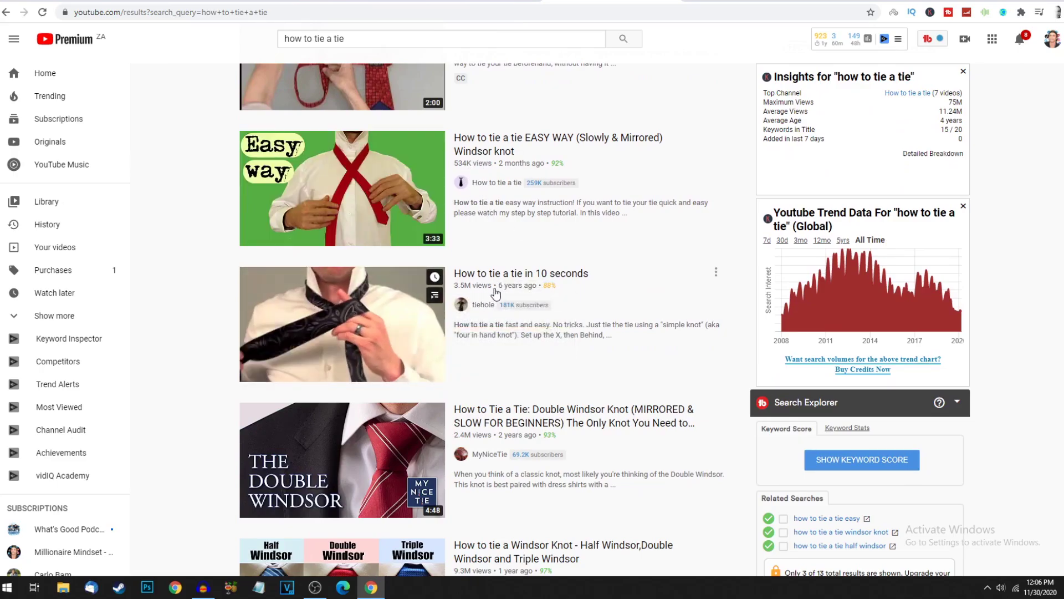
{"action": "scroll", "coordinate": [548, 332], "scroll_direction": "down", "scroll_amount": 3}
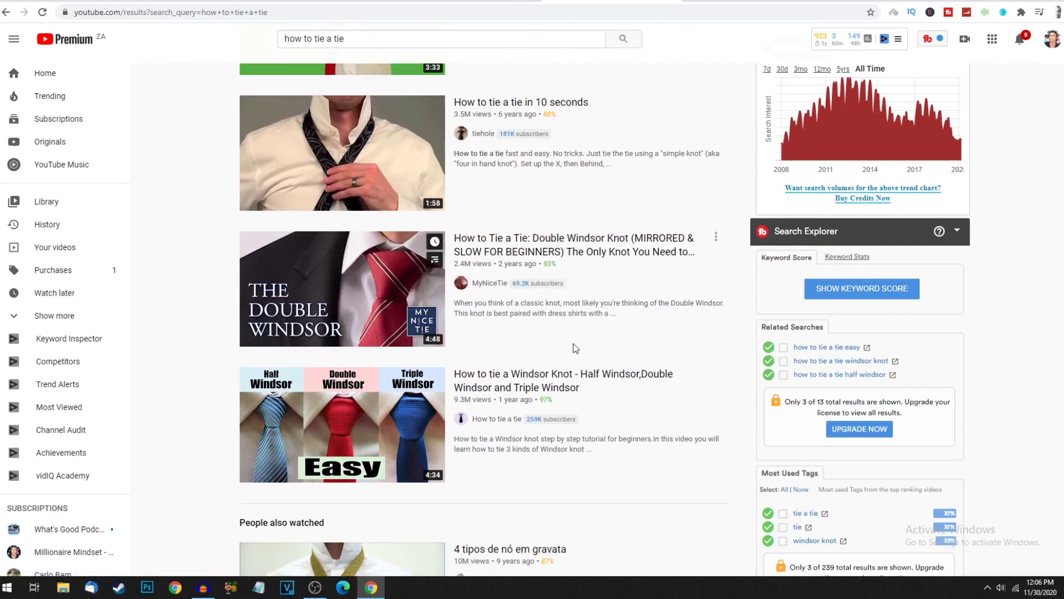
{"action": "scroll", "coordinate": [573, 348], "scroll_direction": "down", "scroll_amount": 3}
{"action": "scroll", "coordinate": [538, 332], "scroll_direction": "up", "scroll_amount": 6}
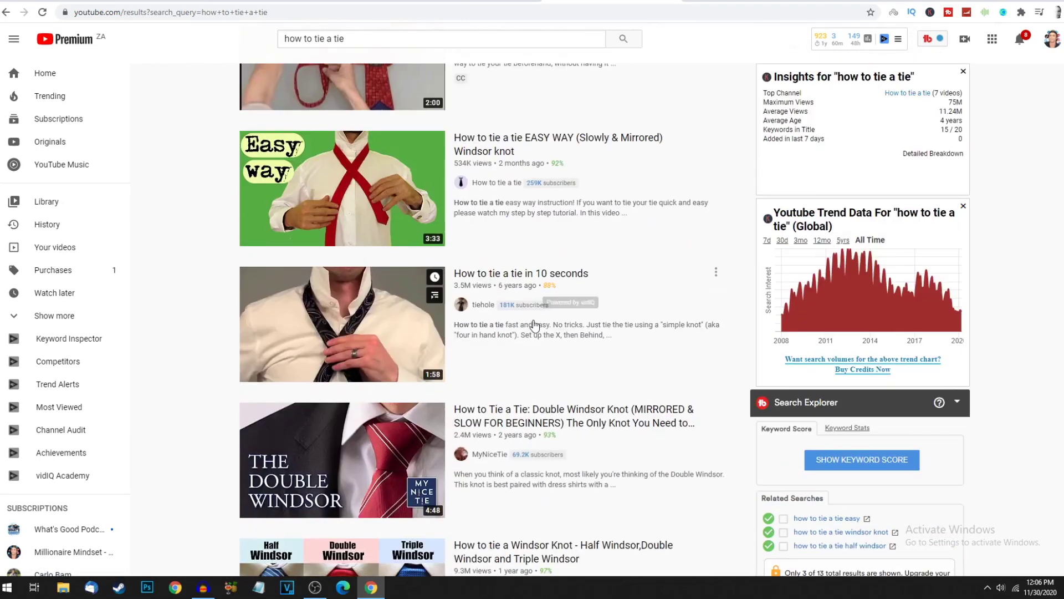
{"action": "scroll", "coordinate": [533, 324], "scroll_direction": "up", "scroll_amount": 6}
{"action": "scroll", "coordinate": [623, 222], "scroll_direction": "down", "scroll_amount": 1}
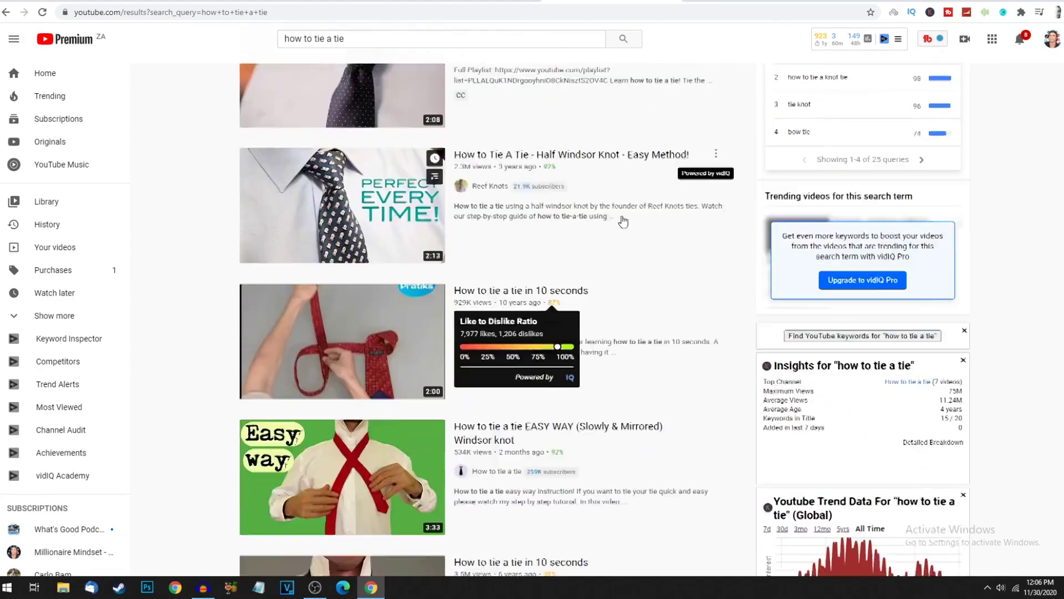
{"action": "scroll", "coordinate": [623, 222], "scroll_direction": "down", "scroll_amount": 15}
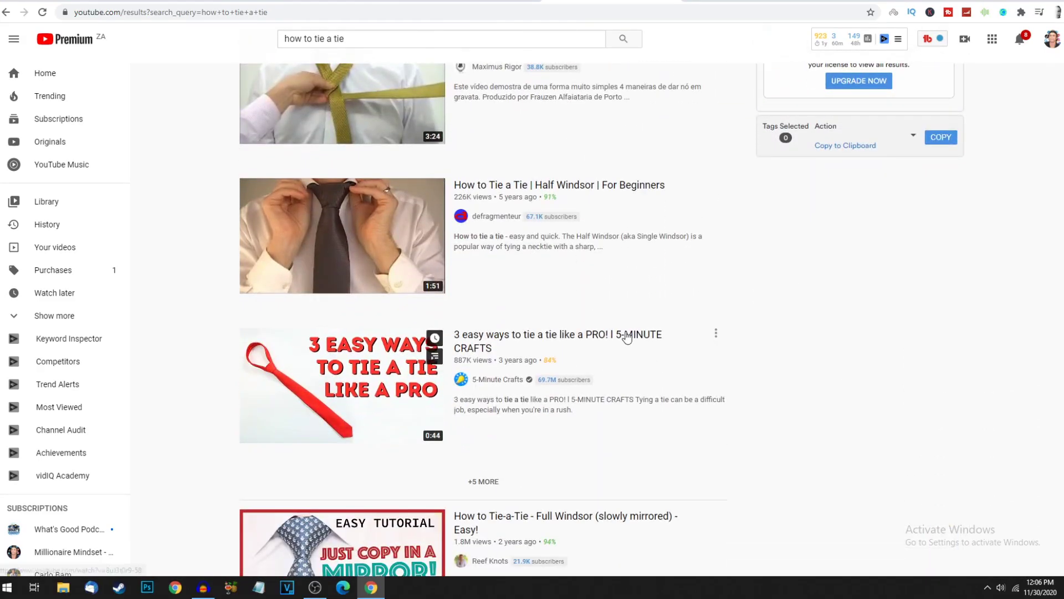
{"action": "scroll", "coordinate": [626, 337], "scroll_direction": "up", "scroll_amount": 20}
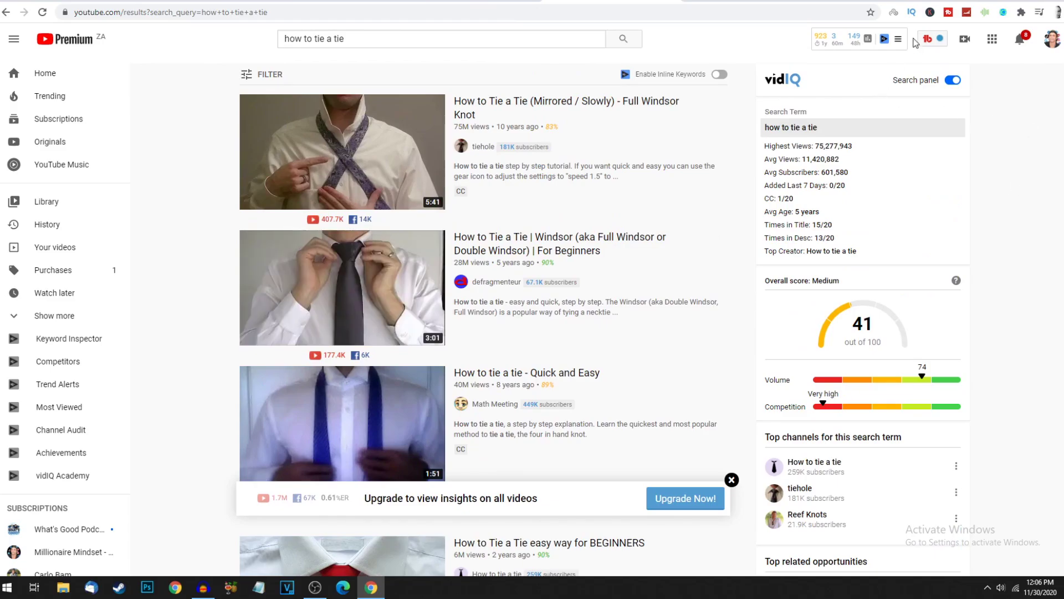
Open the notifications list to reach the Windsor tie video for beginners.
{"action": "mouse_move", "coordinate": [682, 164]}
{"action": "left_click", "coordinate": [1020, 38]}
{"action": "mouse_move", "coordinate": [701, 209]}
{"action": "mouse_move", "coordinate": [709, 238]}
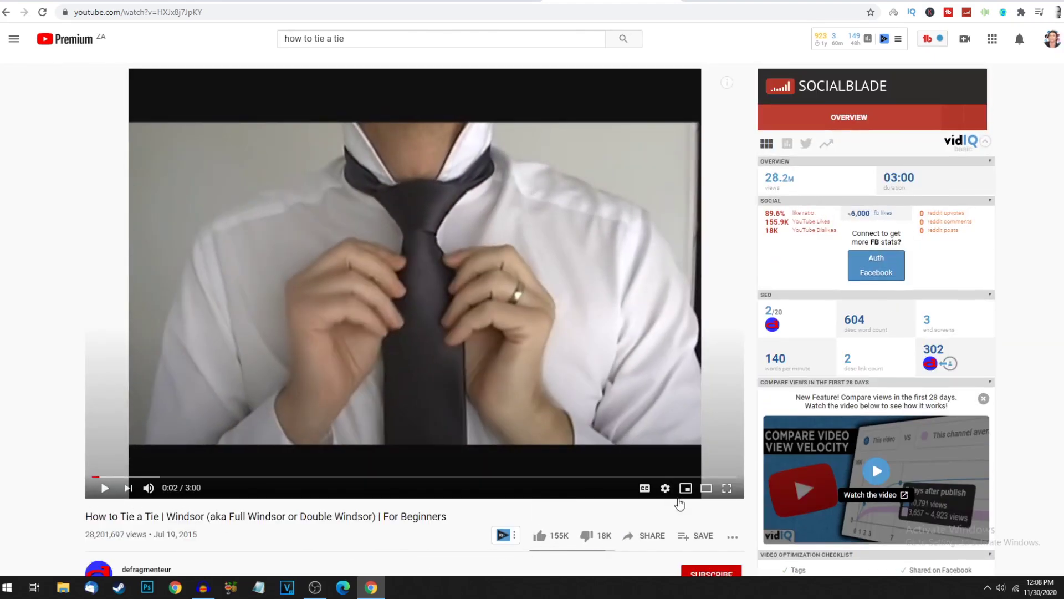
{"action": "scroll", "coordinate": [551, 244], "scroll_direction": "down", "scroll_amount": 2}
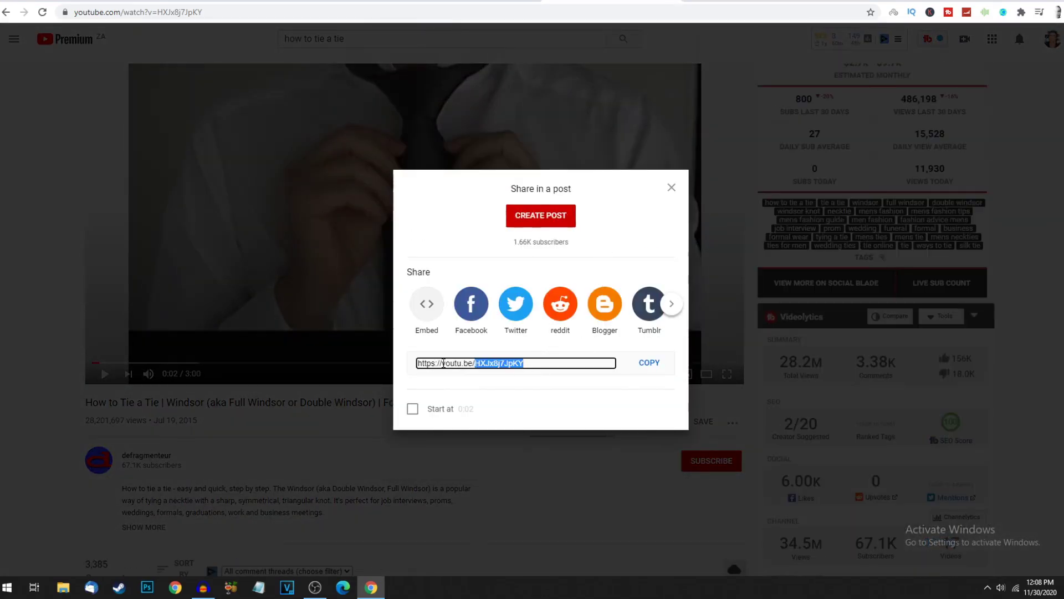
{"action": "left_click", "coordinate": [522, 363]}
{"action": "left_click", "coordinate": [523, 364]}
{"action": "left_click", "coordinate": [406, 359]}
{"action": "left_click", "coordinate": [647, 364]}
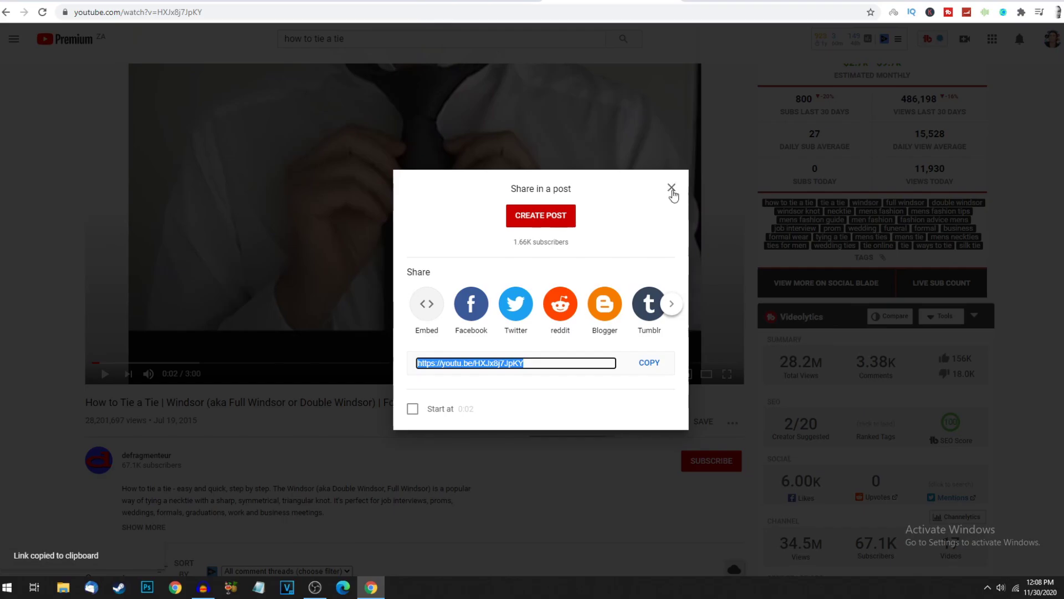
{"action": "left_click", "coordinate": [671, 188]}
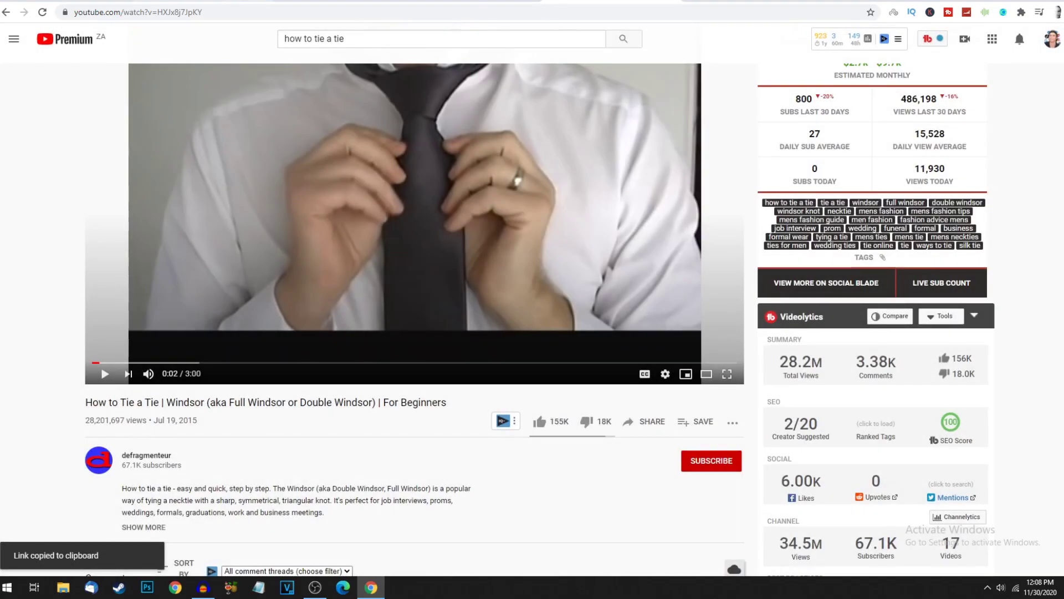
Switch to the uii.io tab and scroll through its home page.
{"action": "left_click", "coordinate": [203, 1]}
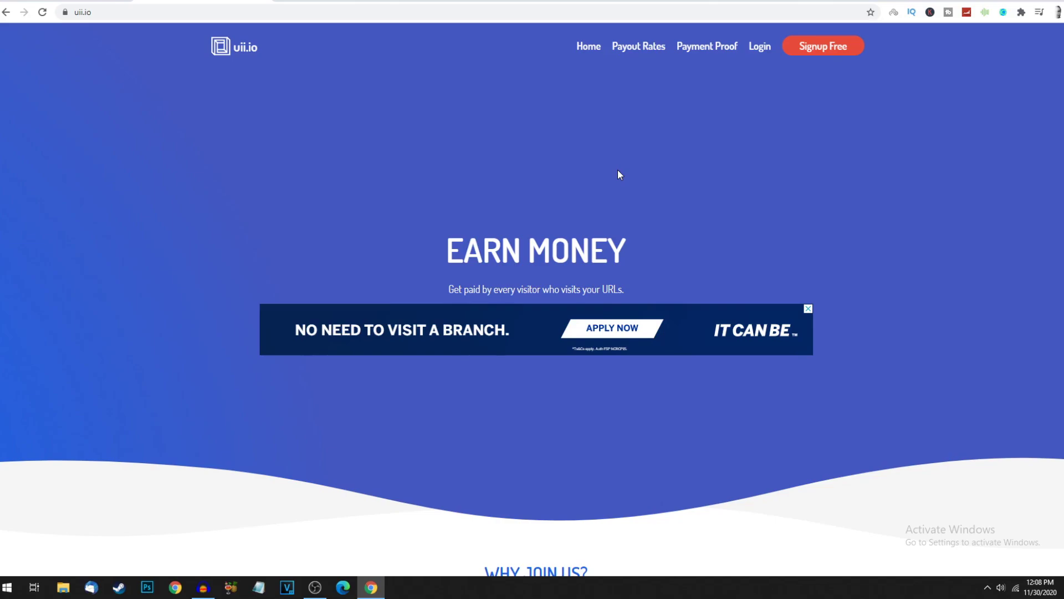
{"action": "scroll", "coordinate": [830, 268], "scroll_direction": "down", "scroll_amount": 6}
{"action": "scroll", "coordinate": [833, 285], "scroll_direction": "up", "scroll_amount": 3}
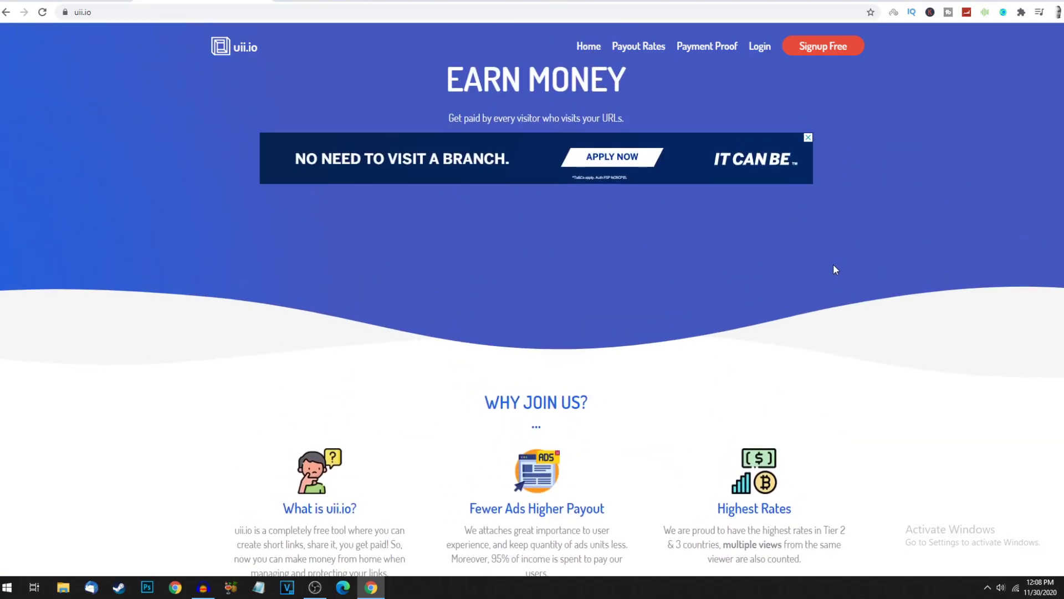
{"action": "scroll", "coordinate": [840, 298], "scroll_direction": "down", "scroll_amount": 5}
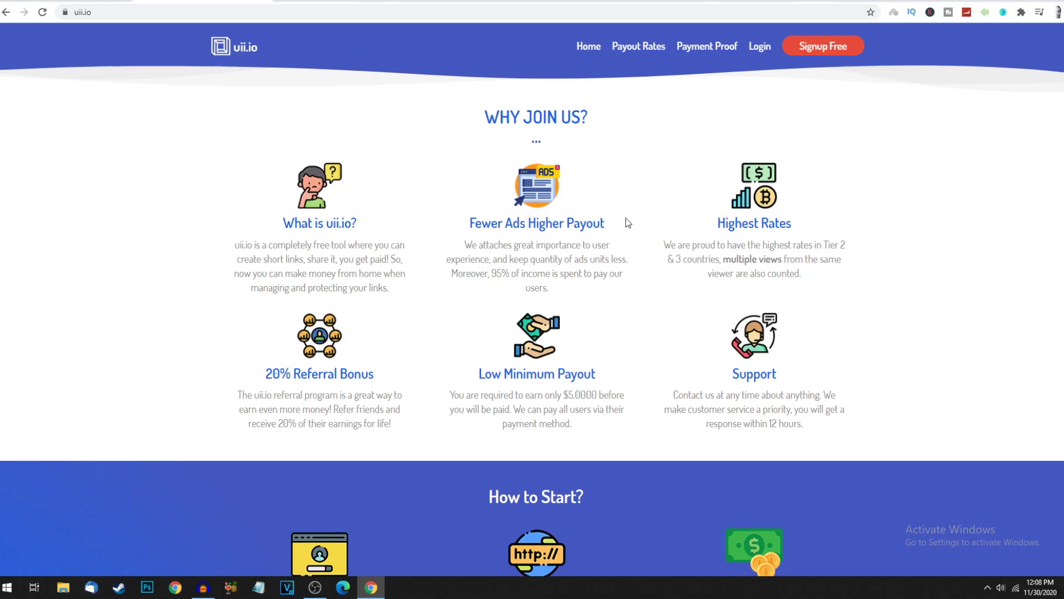
Highlight the Fewer Ads Higher Payout and 20% Referral Bonus headings and description.
{"action": "left_click_drag", "start_coordinate": [609, 224], "coordinate": [504, 246]}
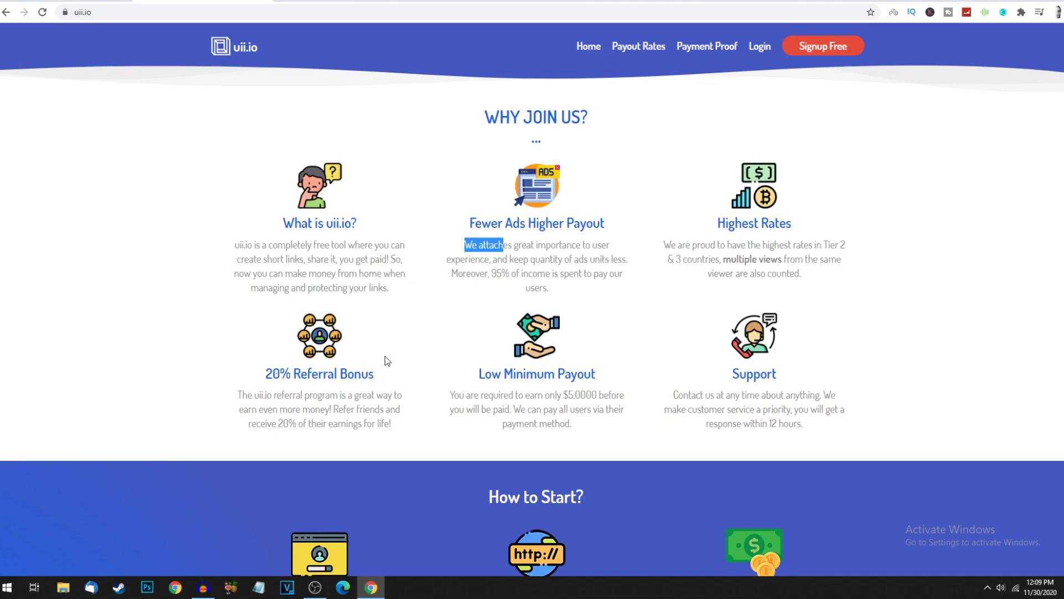
{"action": "left_click_drag", "start_coordinate": [386, 369], "coordinate": [255, 368]}
{"action": "left_click", "coordinate": [342, 410]}
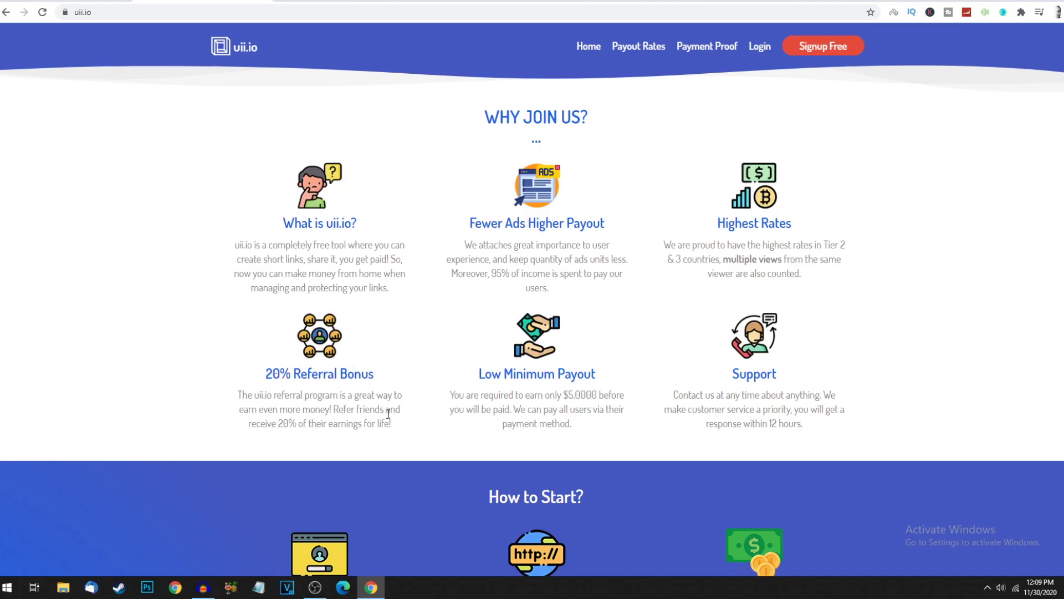
{"action": "left_click_drag", "start_coordinate": [397, 427], "coordinate": [246, 394]}
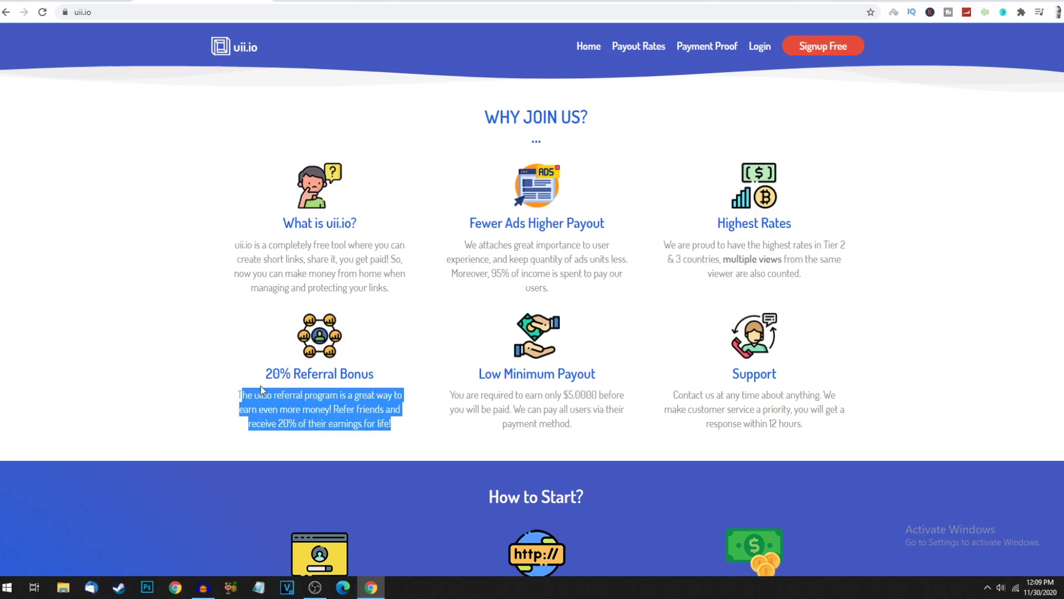
{"action": "left_click", "coordinate": [309, 394]}
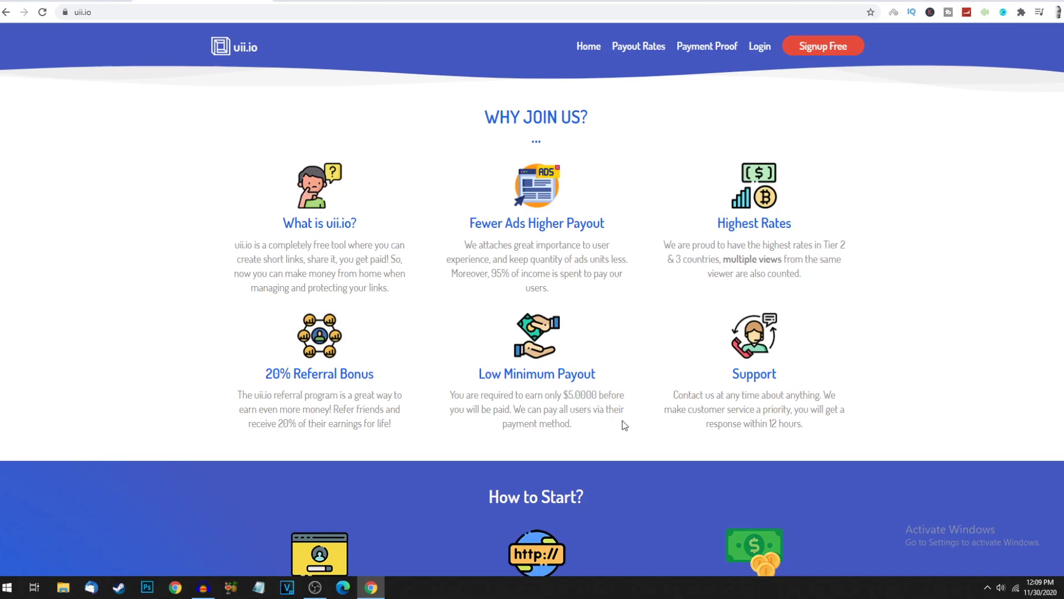
Scroll the landing page and highlight the Shorten Your Links step.
{"action": "scroll", "coordinate": [624, 419], "scroll_direction": "down", "scroll_amount": 7}
{"action": "scroll", "coordinate": [616, 386], "scroll_direction": "up", "scroll_amount": 3}
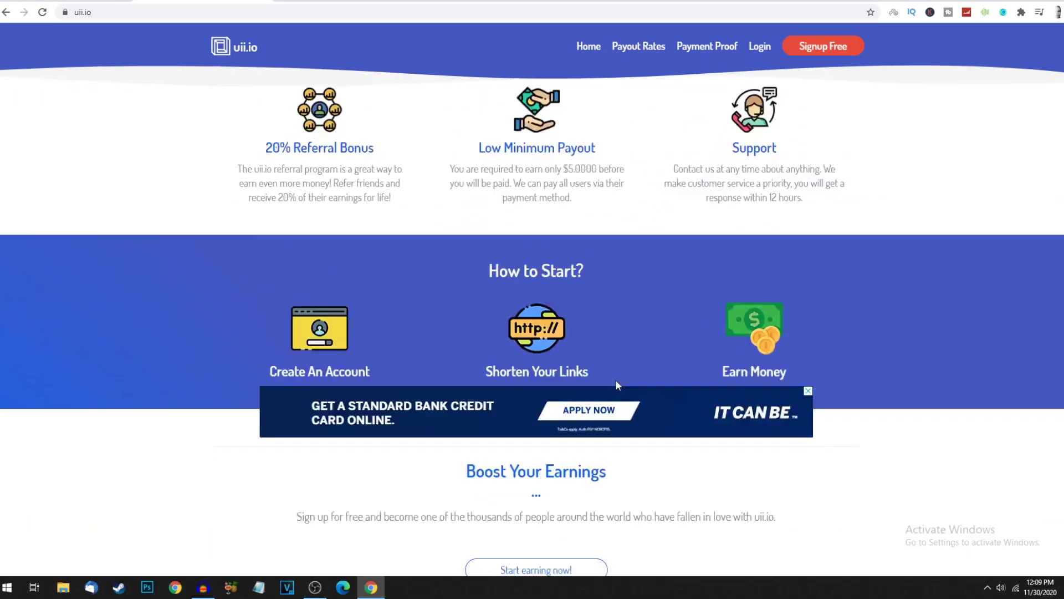
{"action": "scroll", "coordinate": [632, 288], "scroll_direction": "up", "scroll_amount": 2}
{"action": "scroll", "coordinate": [555, 205], "scroll_direction": "down", "scroll_amount": 5}
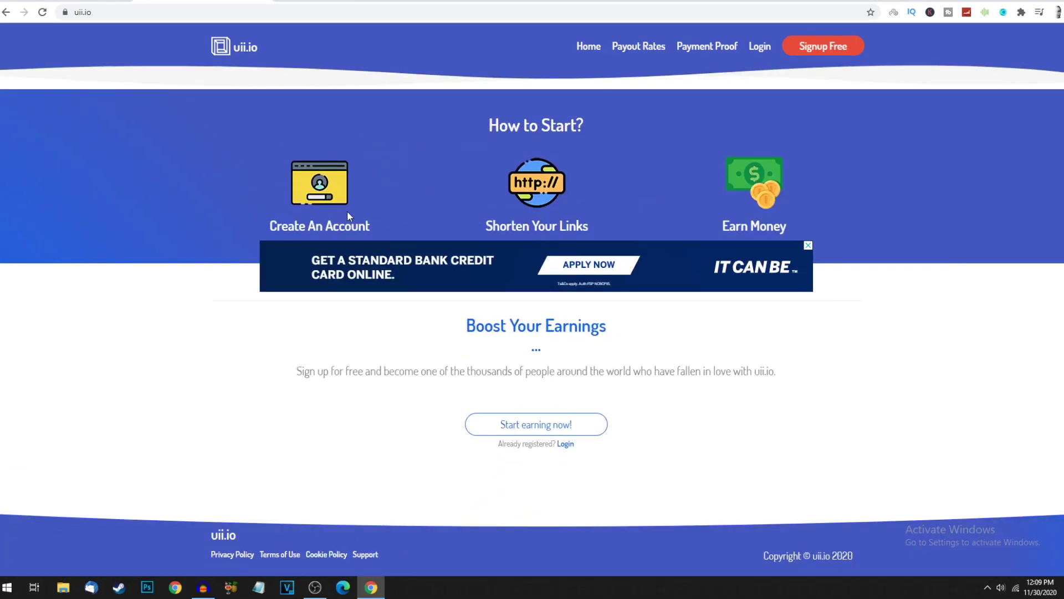
{"action": "left_click_drag", "start_coordinate": [524, 232], "coordinate": [487, 226]}
Sign up for a new uii.io account and check the dashboard's $0.0000 total earnings.
{"action": "left_click", "coordinate": [822, 50]}
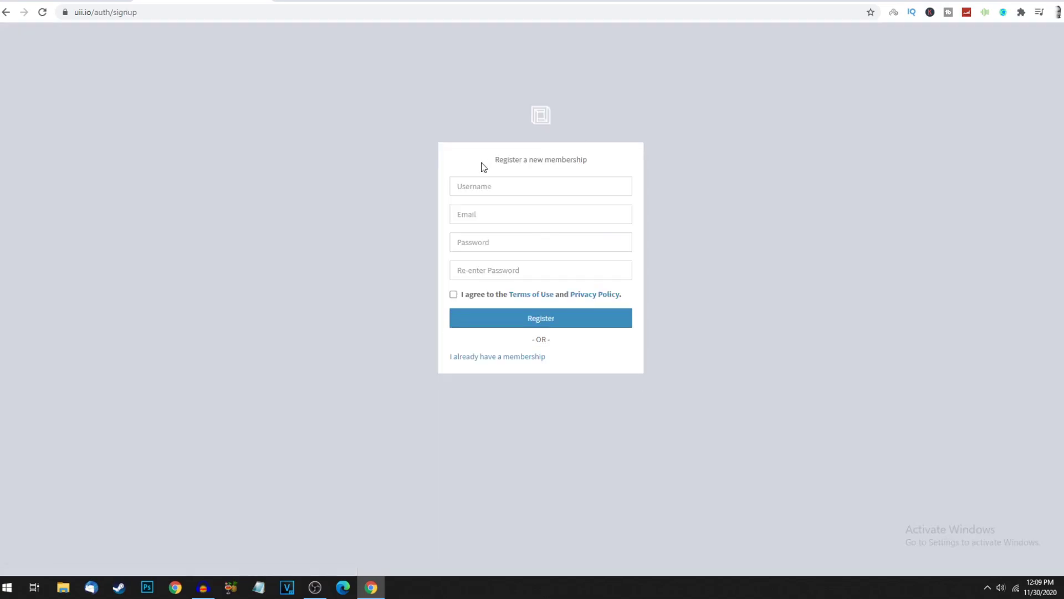
{"action": "left_click", "coordinate": [470, 180]}
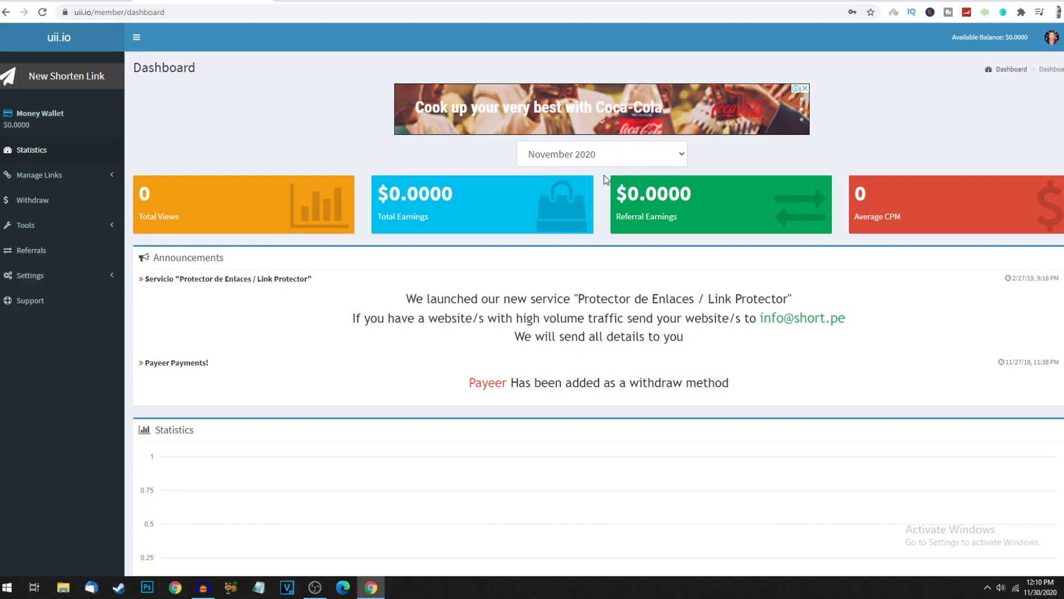
{"action": "scroll", "coordinate": [410, 267], "scroll_direction": "down", "scroll_amount": 2}
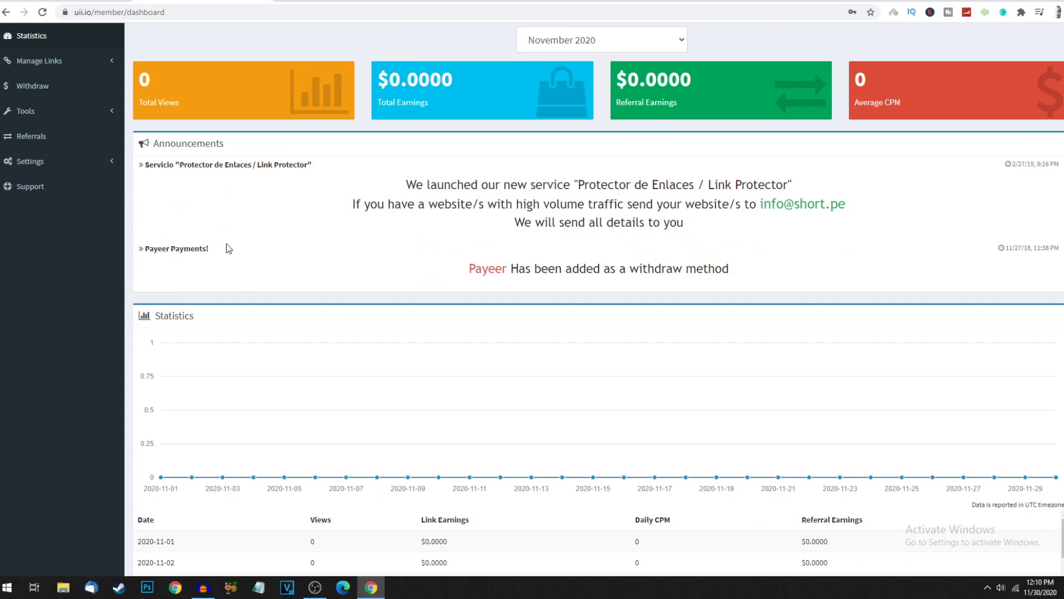
{"action": "scroll", "coordinate": [233, 238], "scroll_direction": "up", "scroll_amount": 2}
{"action": "left_click_drag", "start_coordinate": [456, 203], "coordinate": [433, 219]}
{"action": "left_click", "coordinate": [906, 217]}
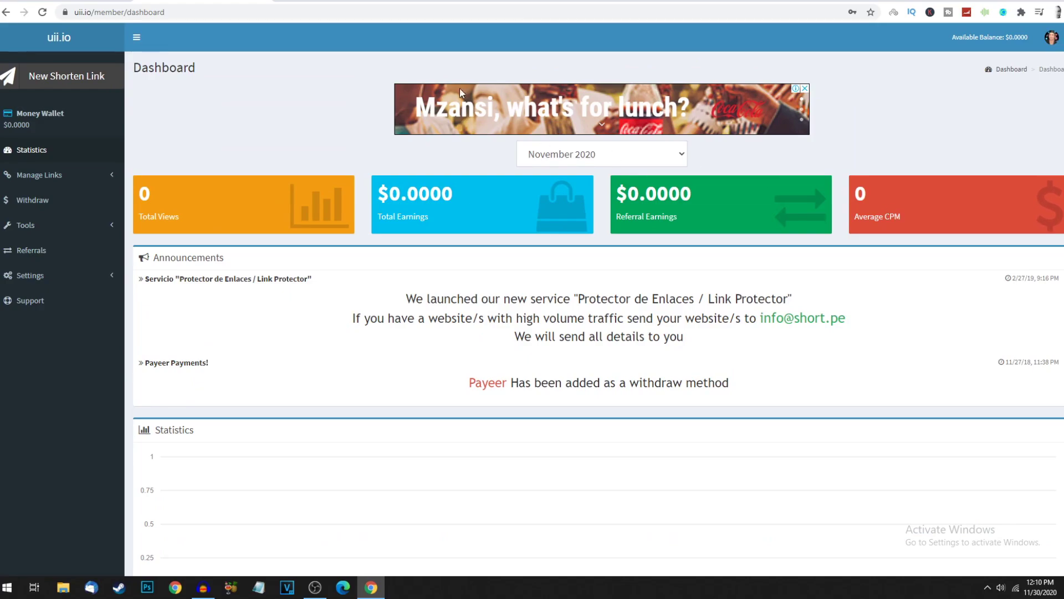
{"action": "left_click", "coordinate": [81, 78]}
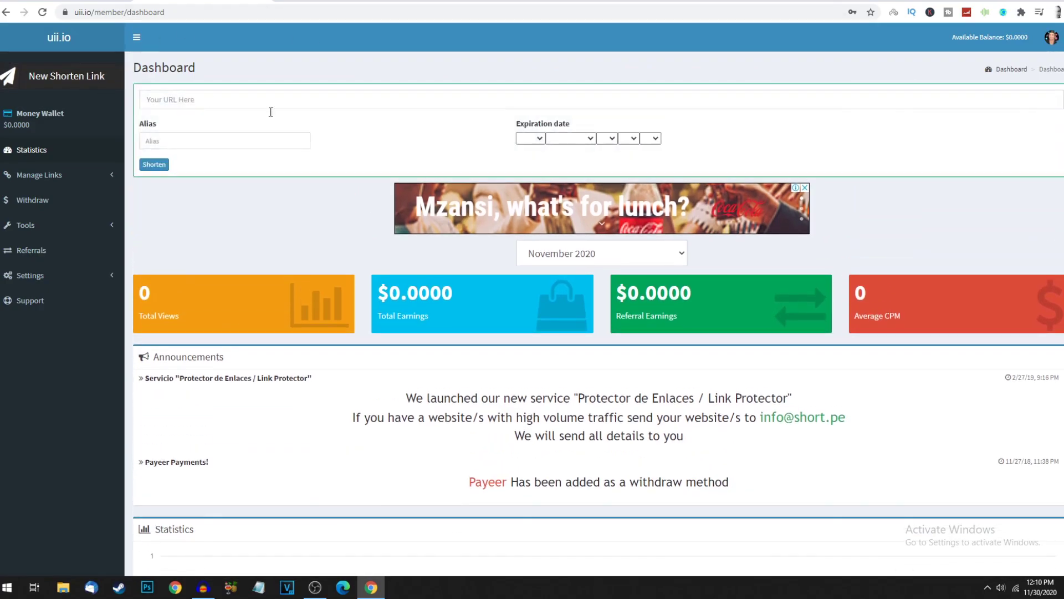
Paste the Windsor YouTube link into the URL field and shorten it.
{"action": "left_click", "coordinate": [266, 103]}
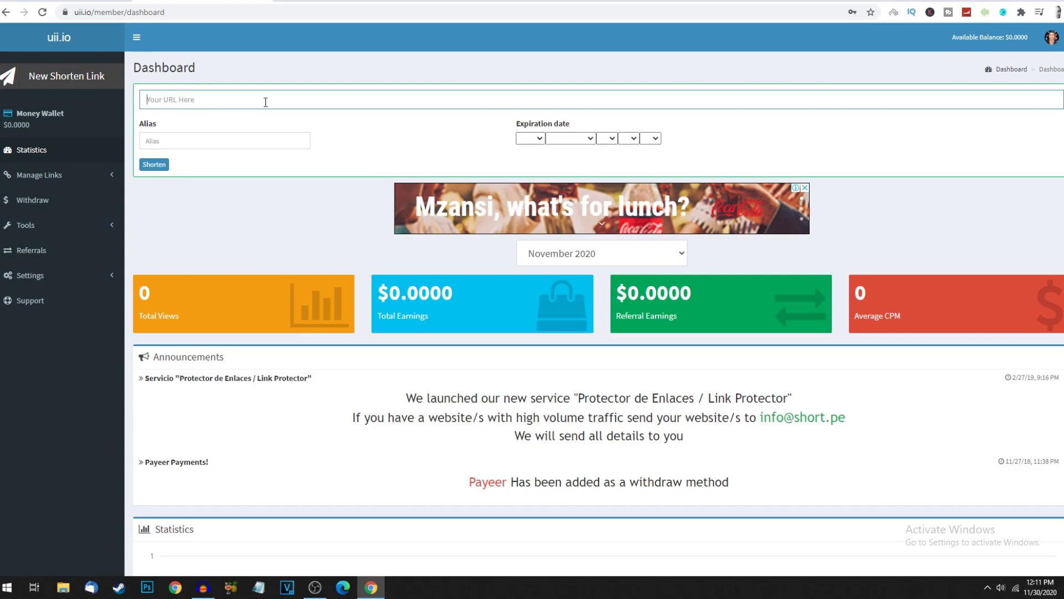
{"action": "key", "text": "ctrl+v"}
{"action": "left_click", "coordinate": [279, 69]}
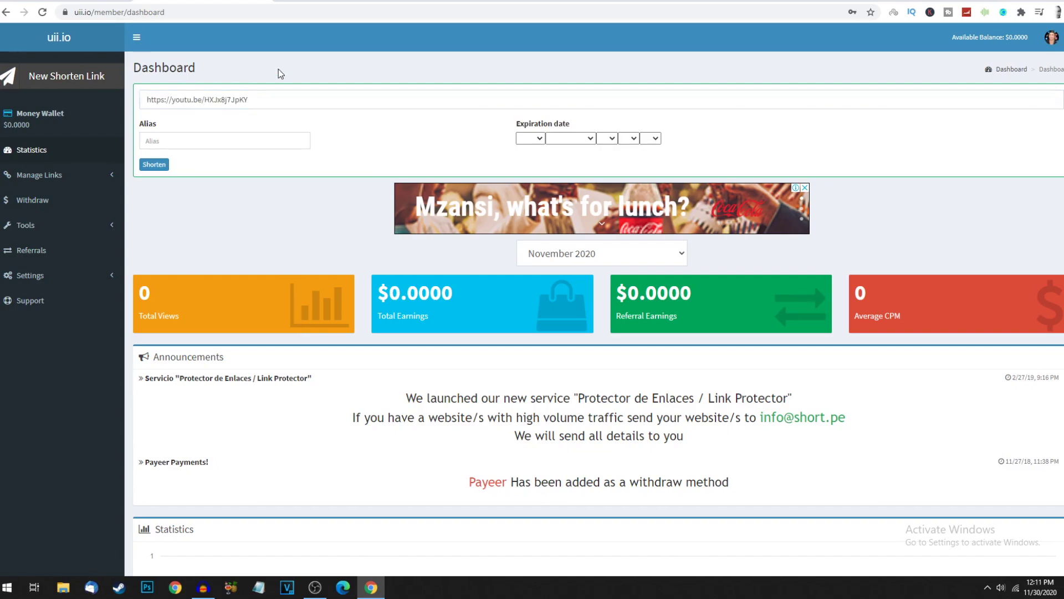
{"action": "left_click", "coordinate": [157, 168]}
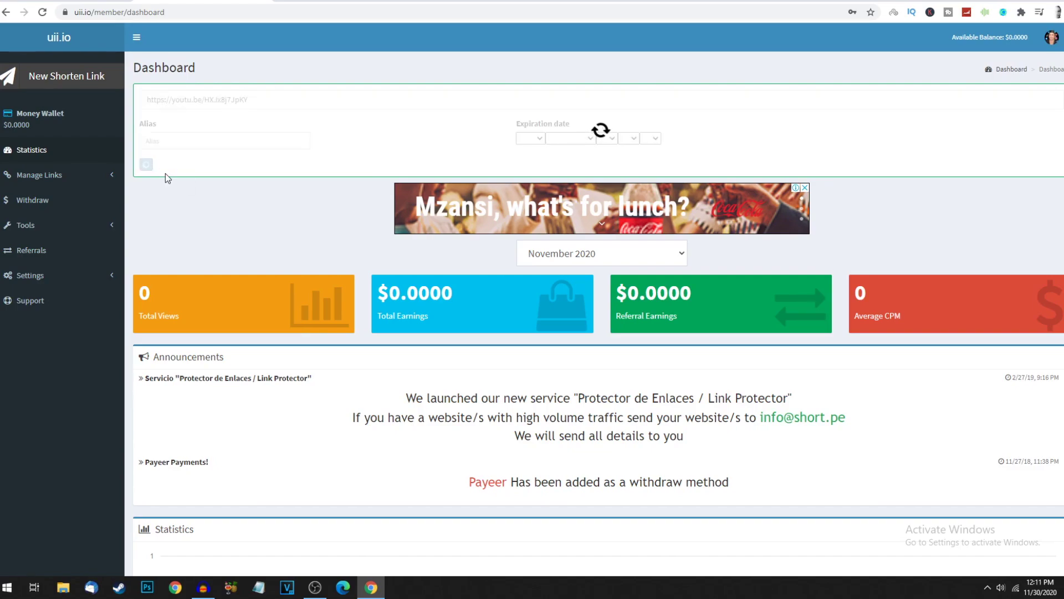
{"action": "left_click", "coordinate": [224, 184]}
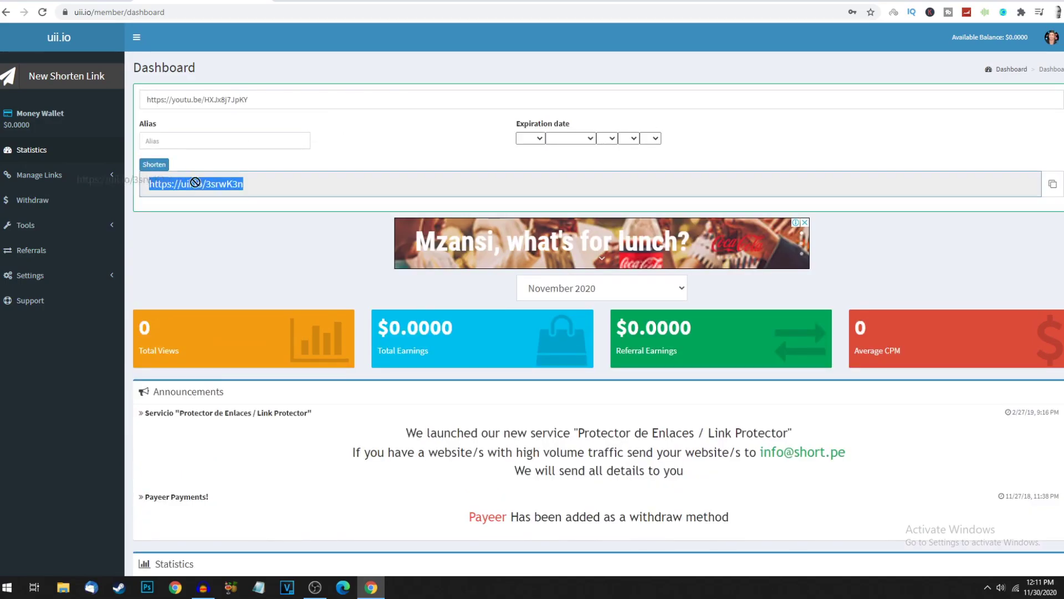
{"action": "right_click", "coordinate": [223, 182]}
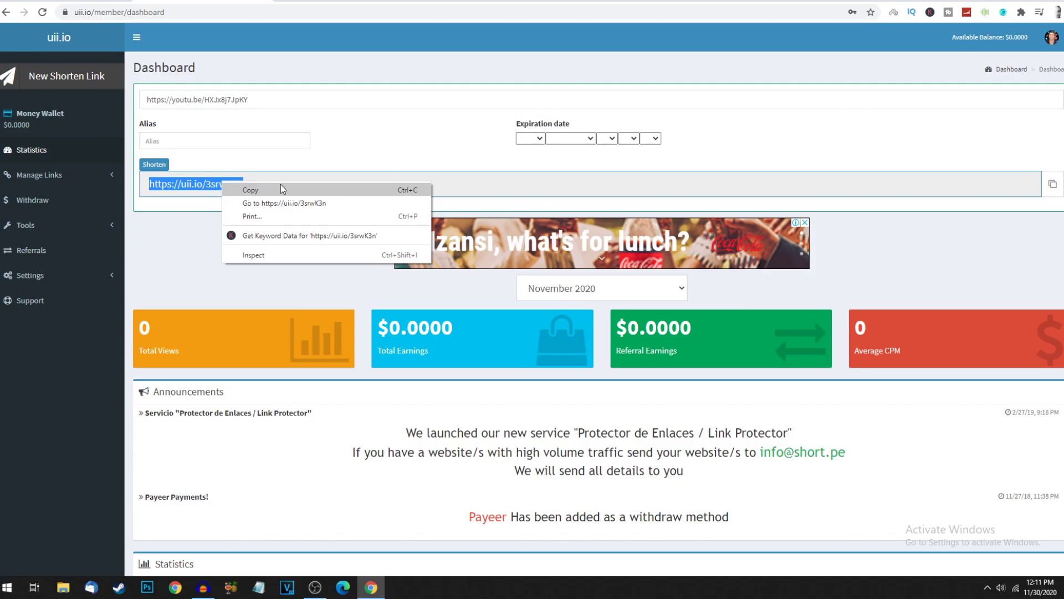
{"action": "left_click", "coordinate": [281, 189]}
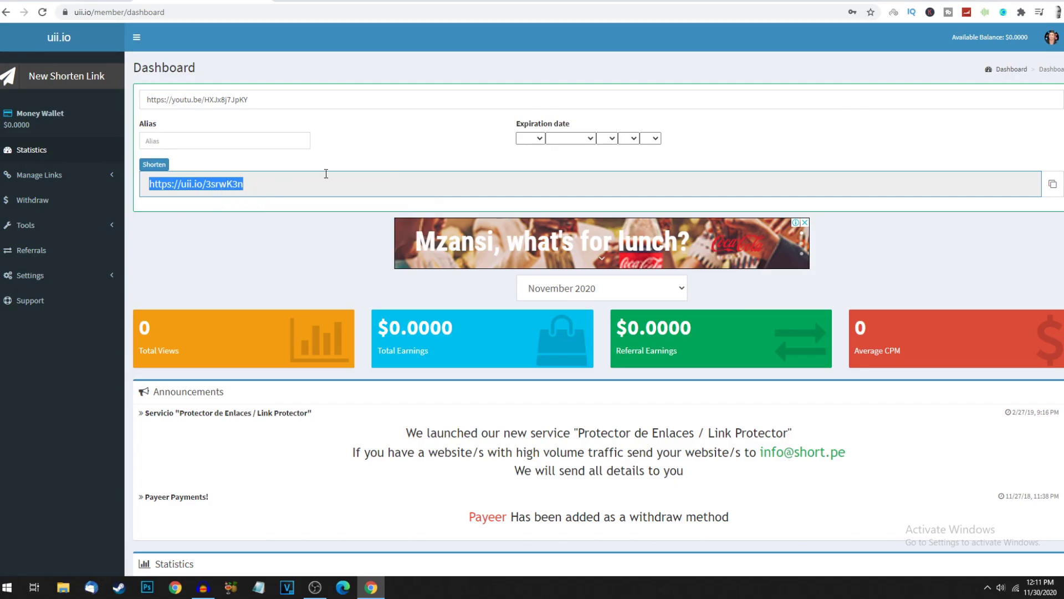
{"action": "left_click", "coordinate": [261, 184]}
{"action": "left_click_drag", "start_coordinate": [282, 189], "coordinate": [148, 184]}
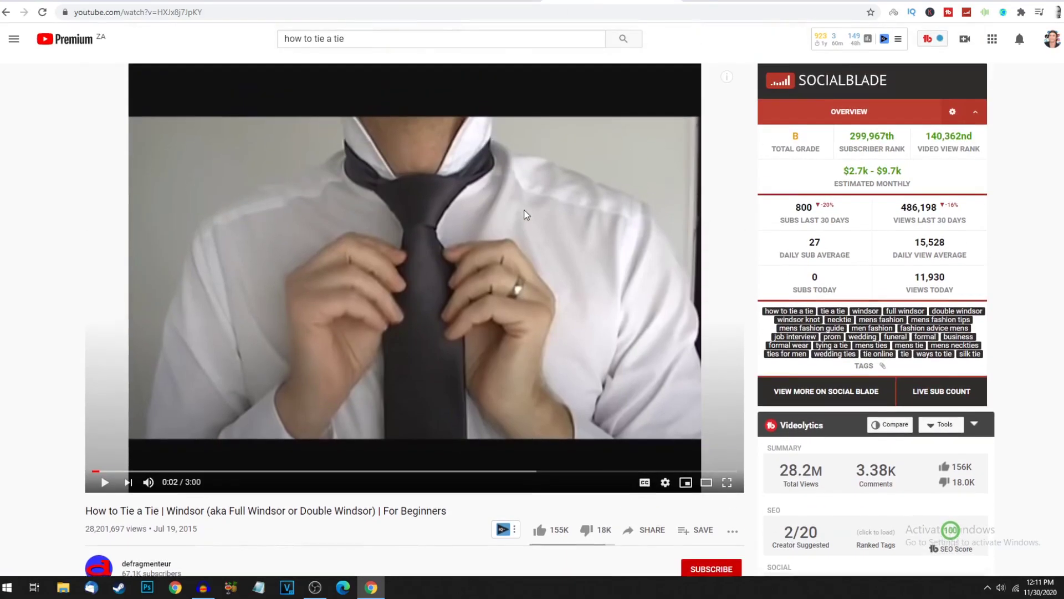
{"action": "scroll", "coordinate": [471, 193], "scroll_direction": "up", "scroll_amount": 1}
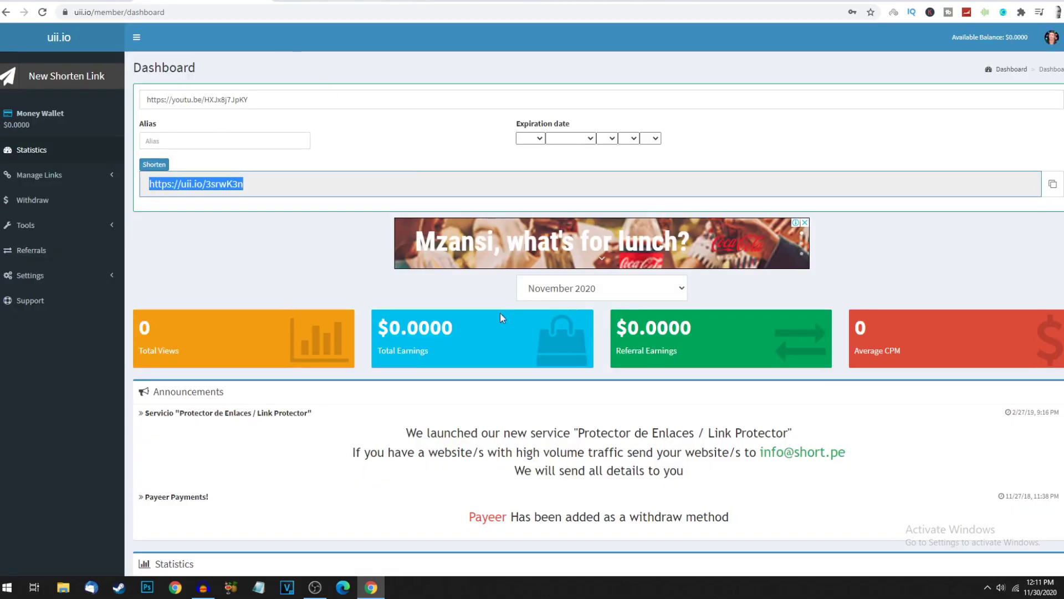
{"action": "left_click", "coordinate": [284, 238]}
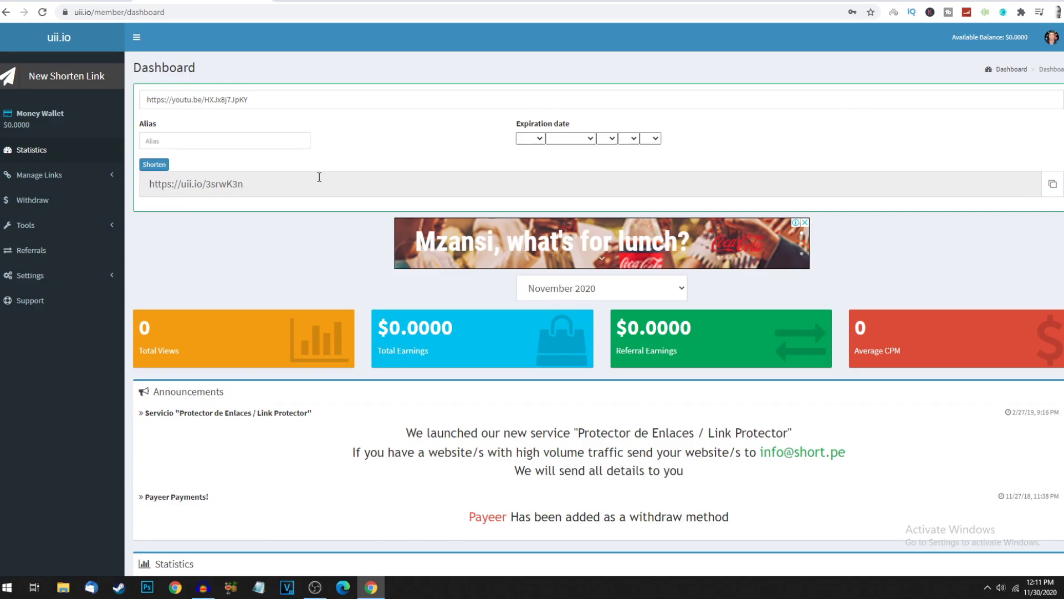
{"action": "left_click_drag", "start_coordinate": [331, 188], "coordinate": [109, 189]}
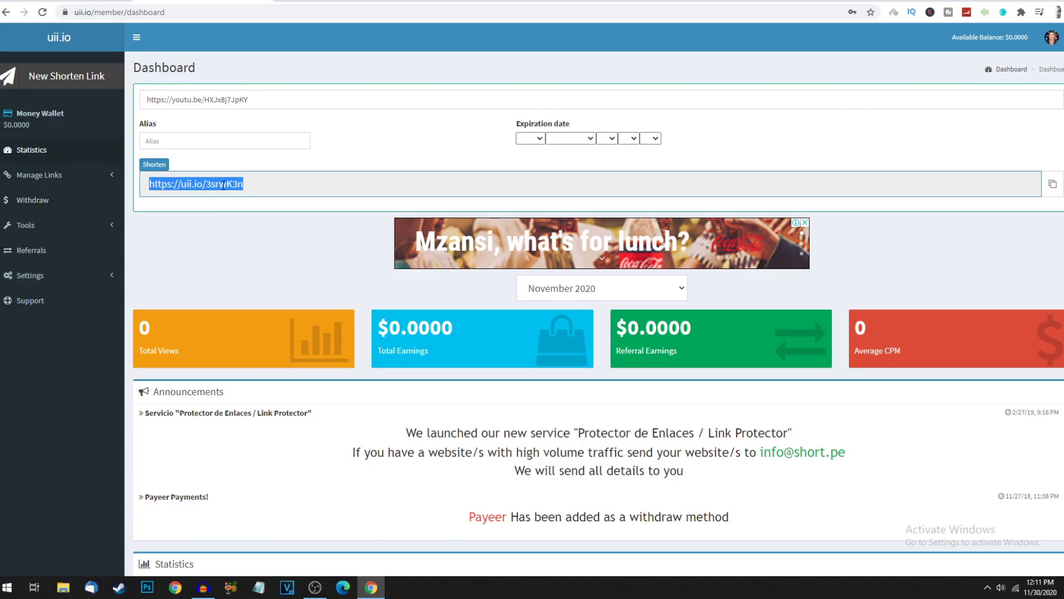
Switch to bio.fm, sign in, and start adding a new content block.
{"action": "left_click", "coordinate": [472, 1]}
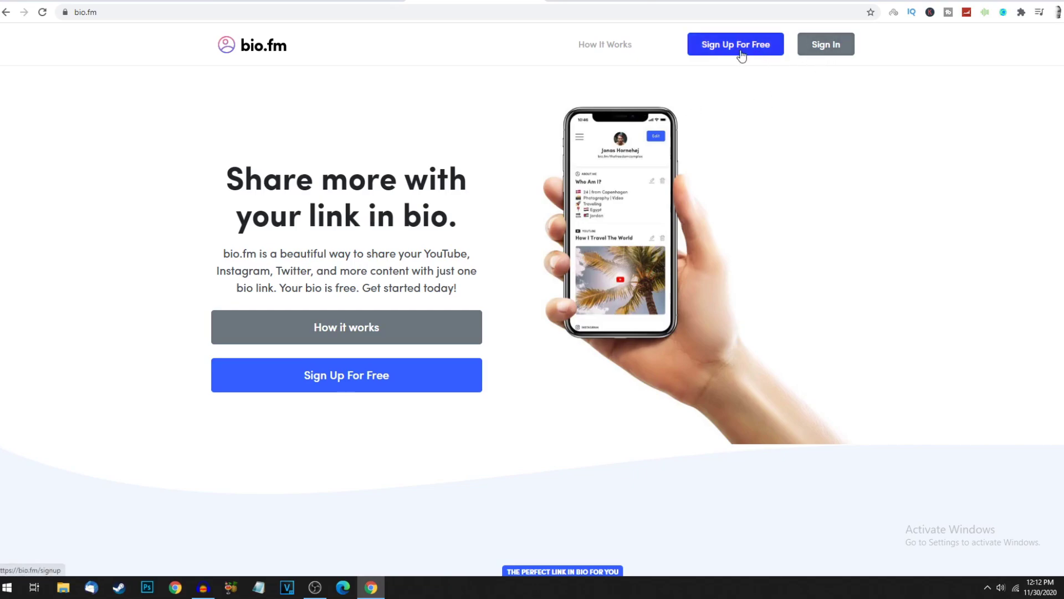
{"action": "left_click", "coordinate": [832, 50]}
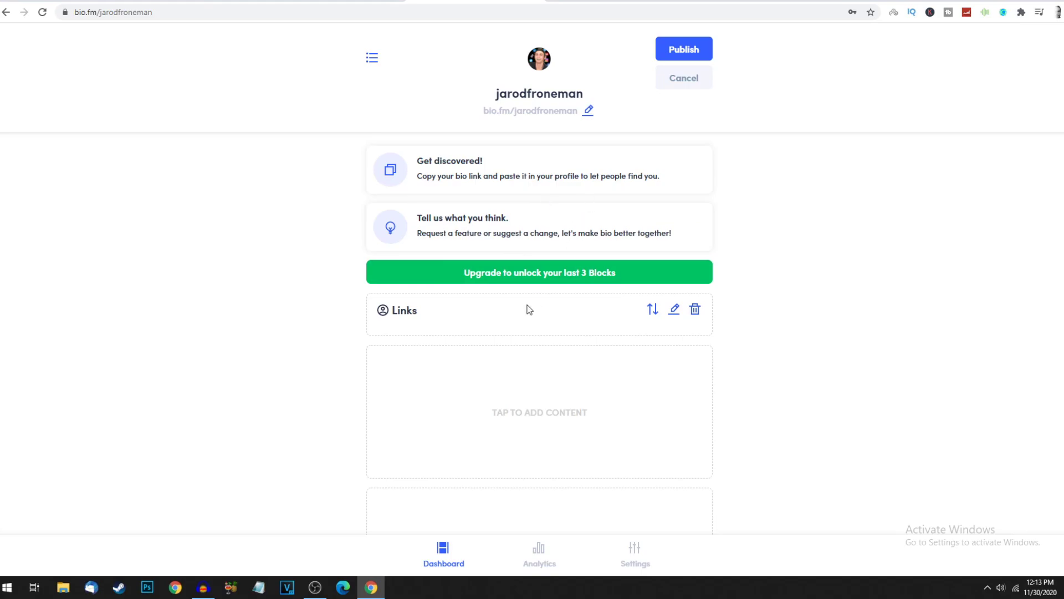
{"action": "scroll", "coordinate": [529, 310], "scroll_direction": "down", "scroll_amount": 2}
{"action": "left_click", "coordinate": [552, 312]}
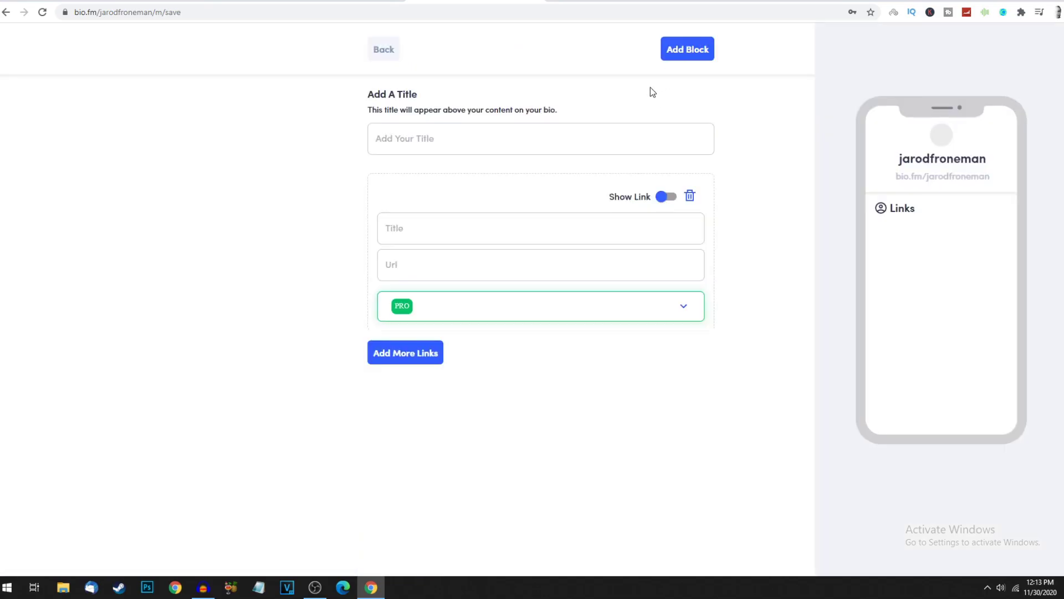
Add a 'How To Tie A Tie' block linking the short URL as 'How To Tie A Tie (Easy Video)'.
{"action": "left_click", "coordinate": [453, 144]}
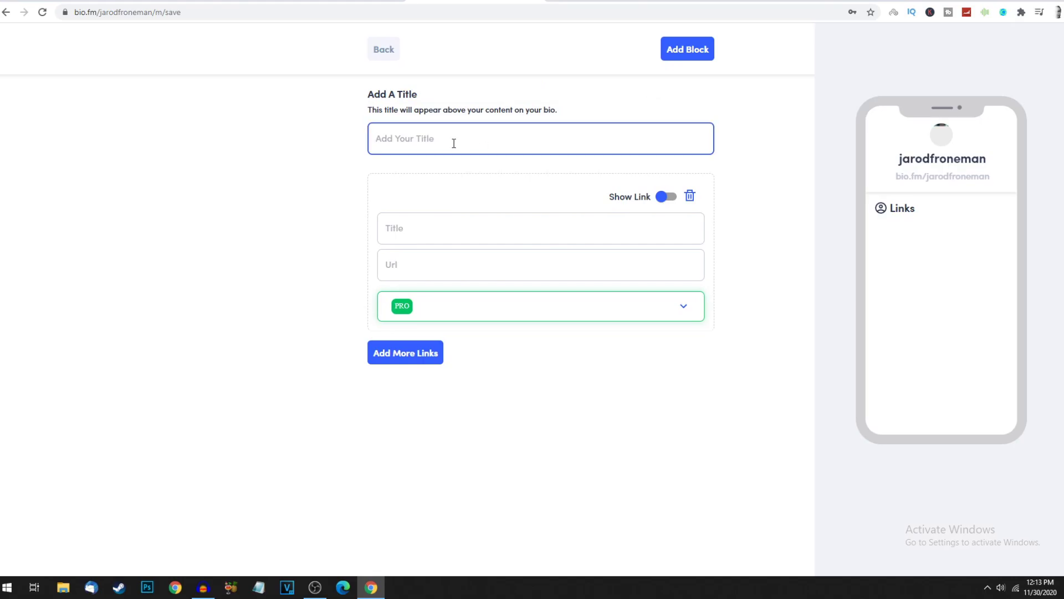
{"action": "type", "text": "How "}
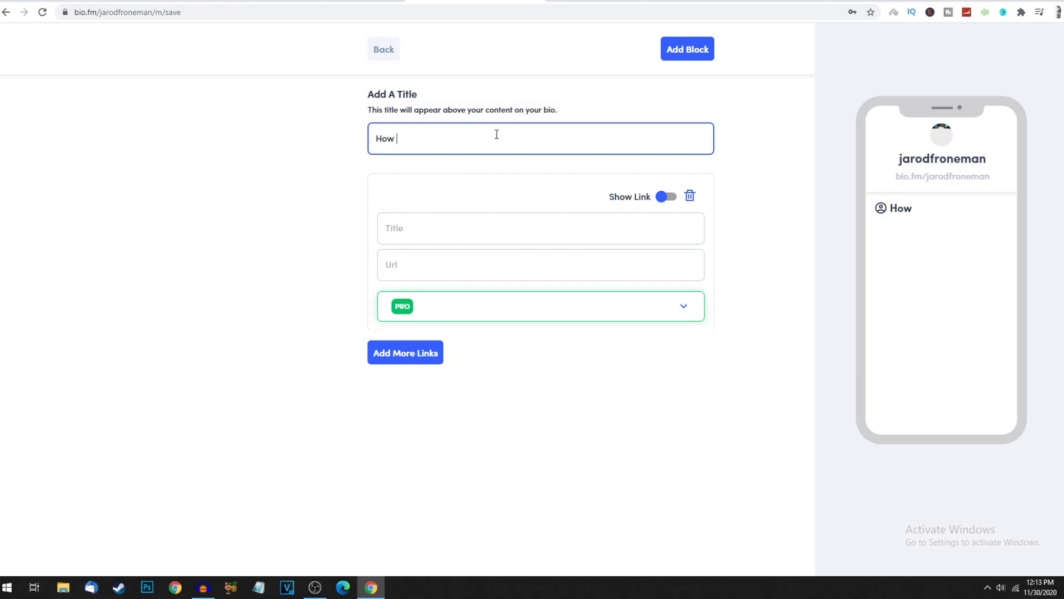
{"action": "type", "text": "To Tie A Tie"}
{"action": "left_click", "coordinate": [424, 266]}
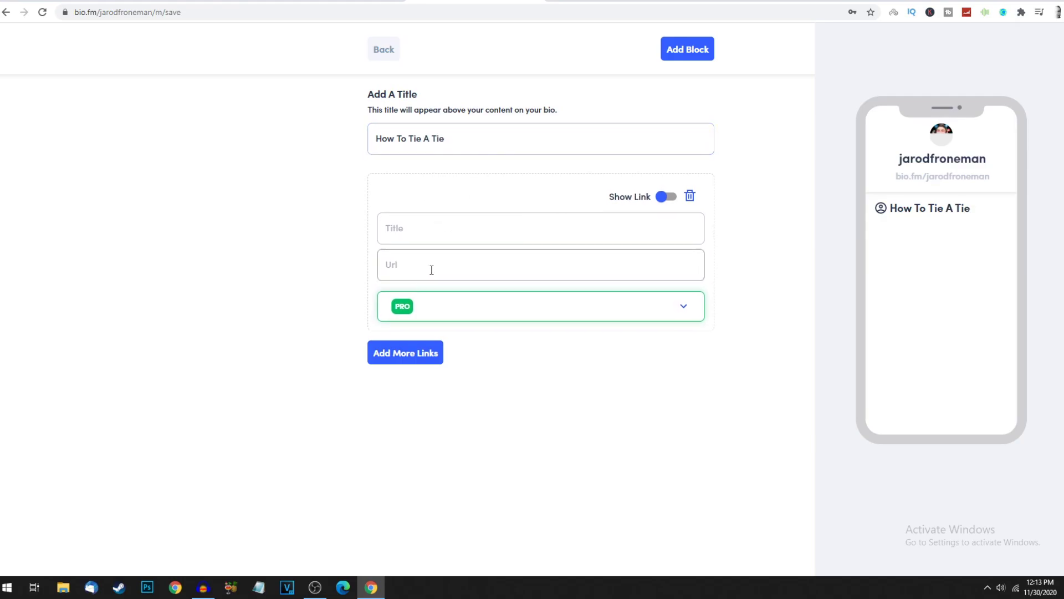
{"action": "key", "text": "ctrl+v"}
{"action": "left_click", "coordinate": [482, 140]}
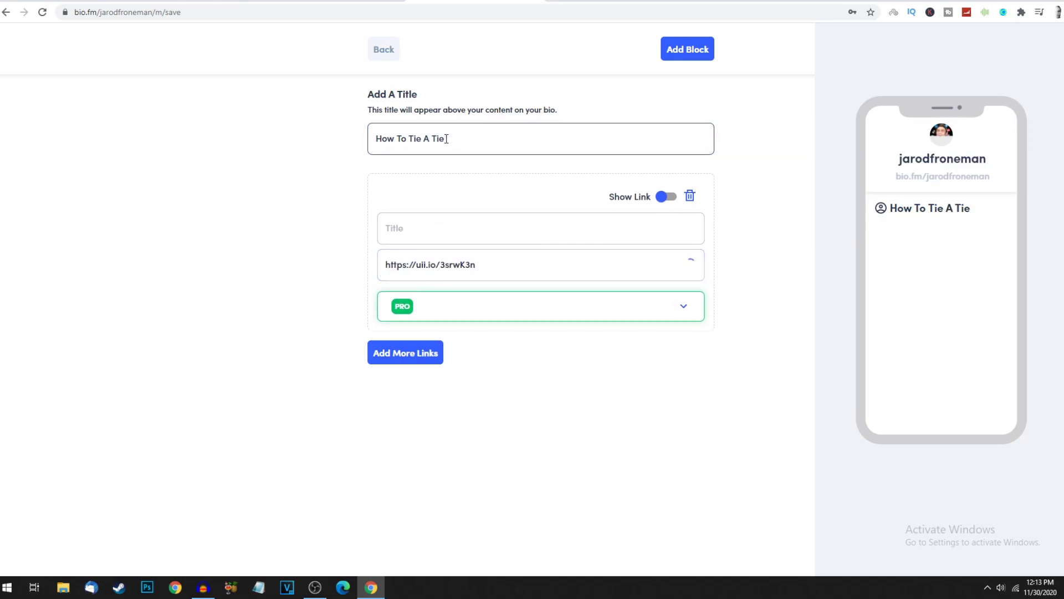
{"action": "key", "text": "ctrl+a"}
{"action": "left_click", "coordinate": [411, 193]}
{"action": "left_click", "coordinate": [424, 233]}
{"action": "key", "text": "ctrl+v"}
{"action": "type", "text": "(Easy Video)"}
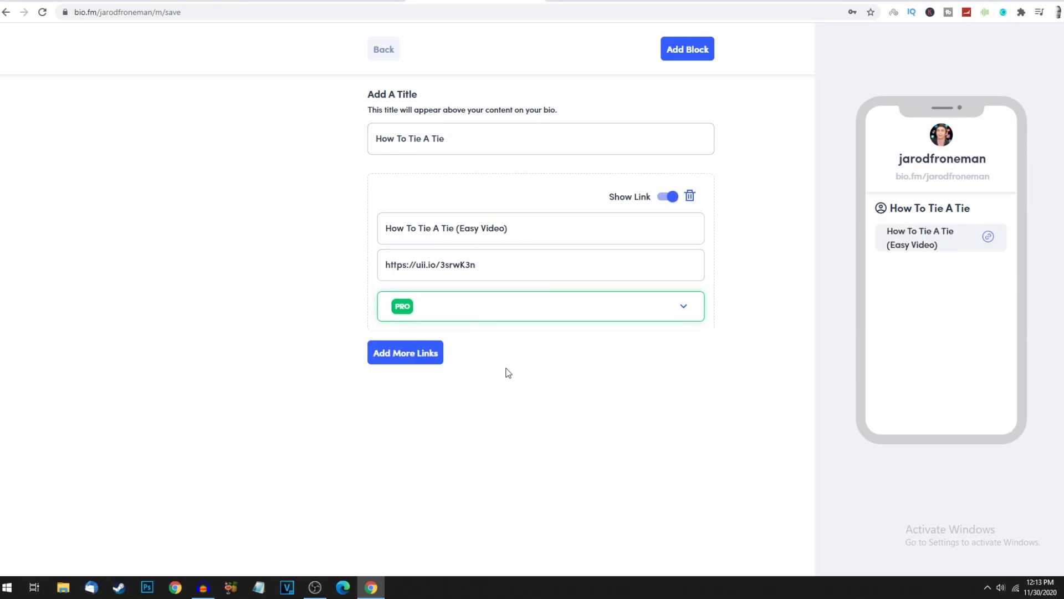
{"action": "left_click", "coordinate": [422, 360]}
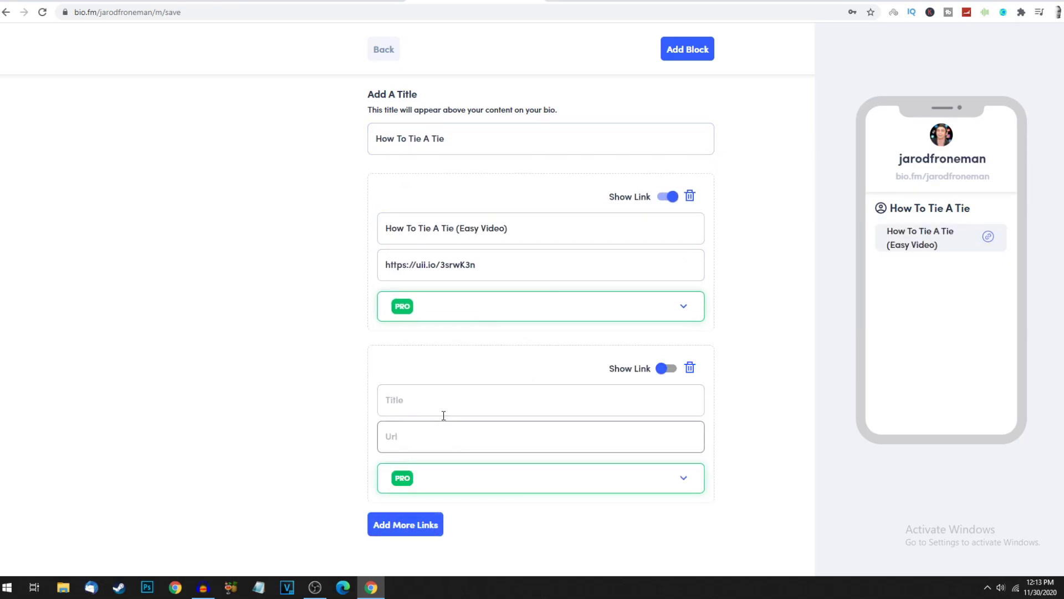
{"action": "left_click", "coordinate": [700, 51]}
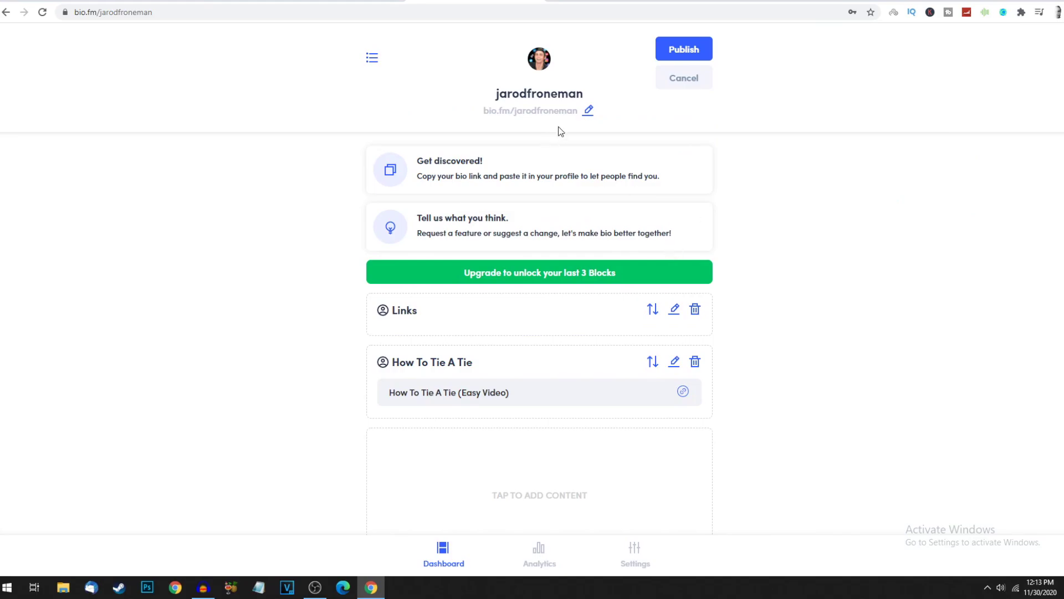
Publish the bio page and select its page address.
{"action": "left_click_drag", "start_coordinate": [582, 113], "coordinate": [483, 111]}
{"action": "right_click", "coordinate": [496, 114]}
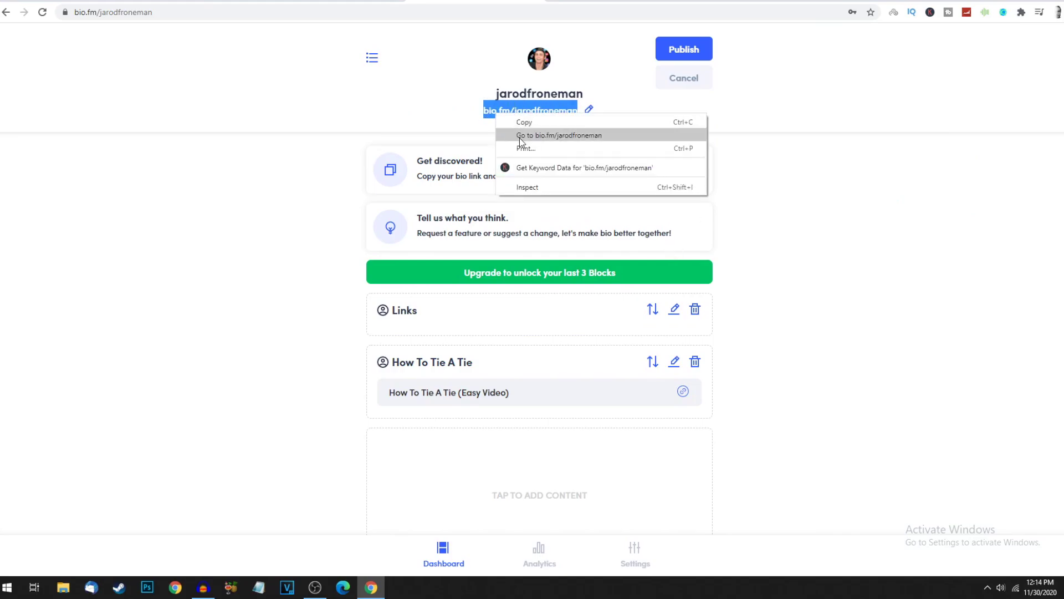
{"action": "left_click", "coordinate": [796, 124]}
{"action": "left_click", "coordinate": [678, 43]}
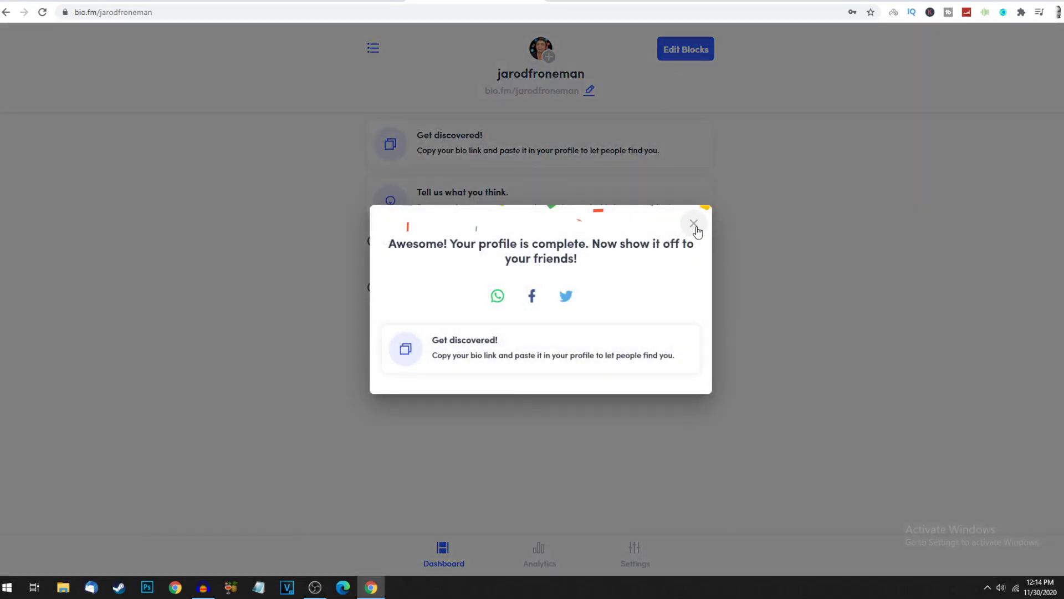
{"action": "left_click", "coordinate": [695, 223]}
{"action": "left_click_drag", "start_coordinate": [585, 97], "coordinate": [483, 104]}
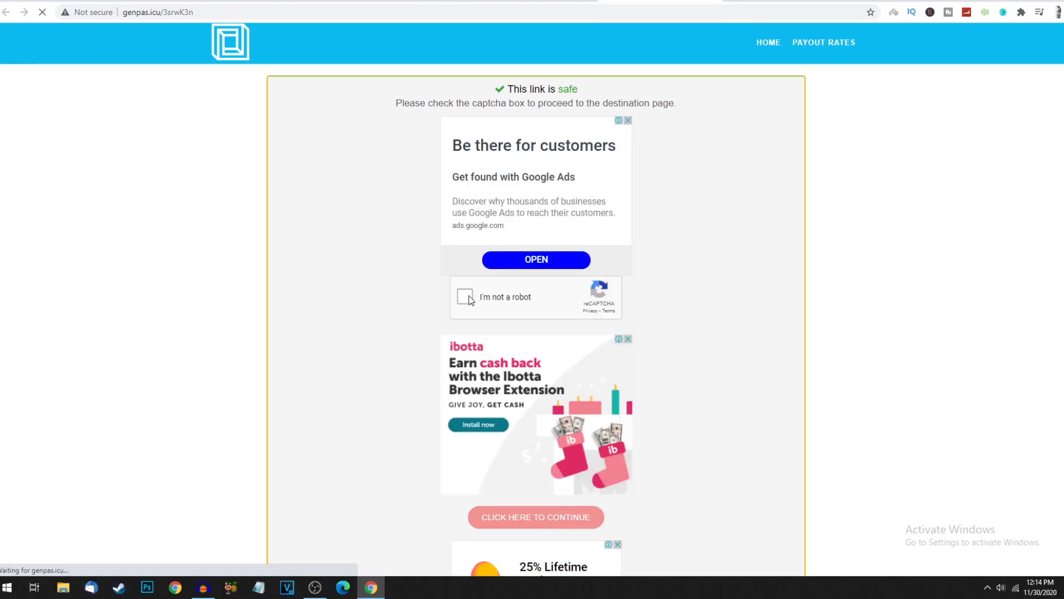
Pass the 'I'm not a robot' captcha and continue toward the tie video.
{"action": "left_click", "coordinate": [465, 296]}
{"action": "scroll", "coordinate": [503, 392], "scroll_direction": "down", "scroll_amount": 3}
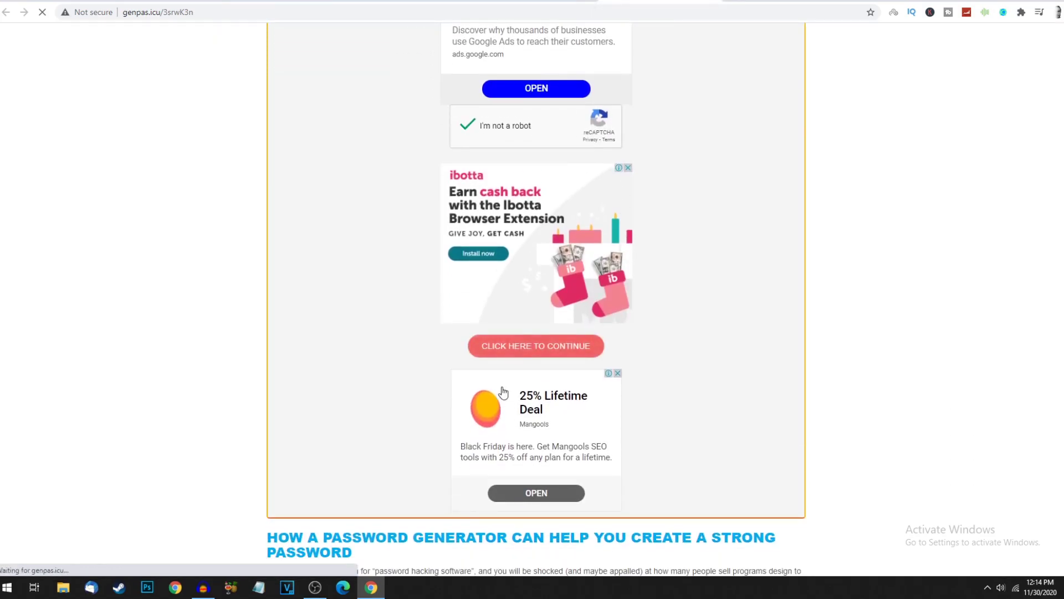
{"action": "left_click", "coordinate": [542, 347]}
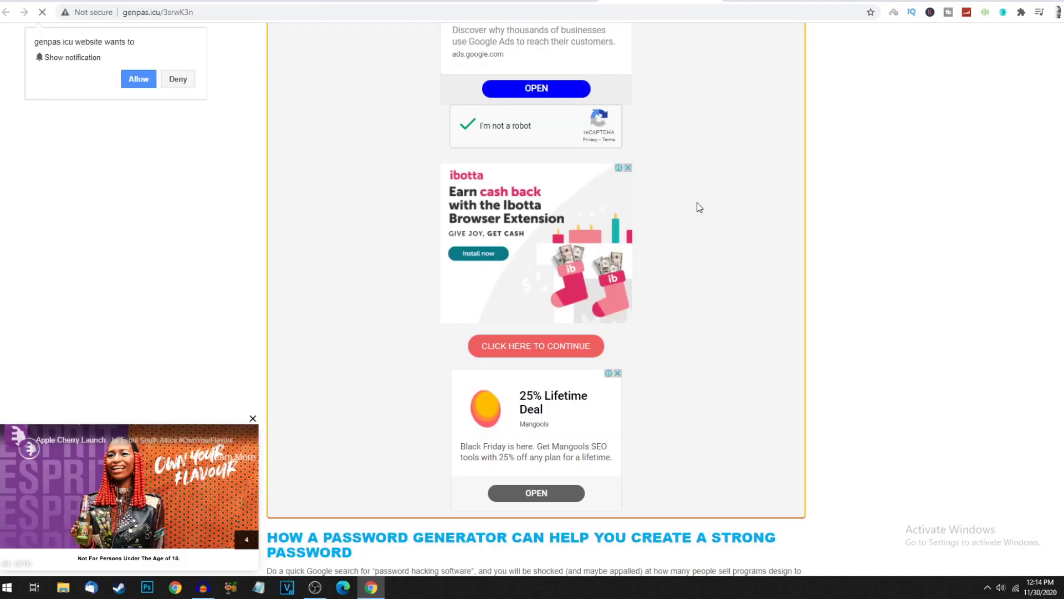
{"action": "scroll", "coordinate": [584, 320], "scroll_direction": "down", "scroll_amount": 1}
{"action": "scroll", "coordinate": [557, 138], "scroll_direction": "up", "scroll_amount": 2}
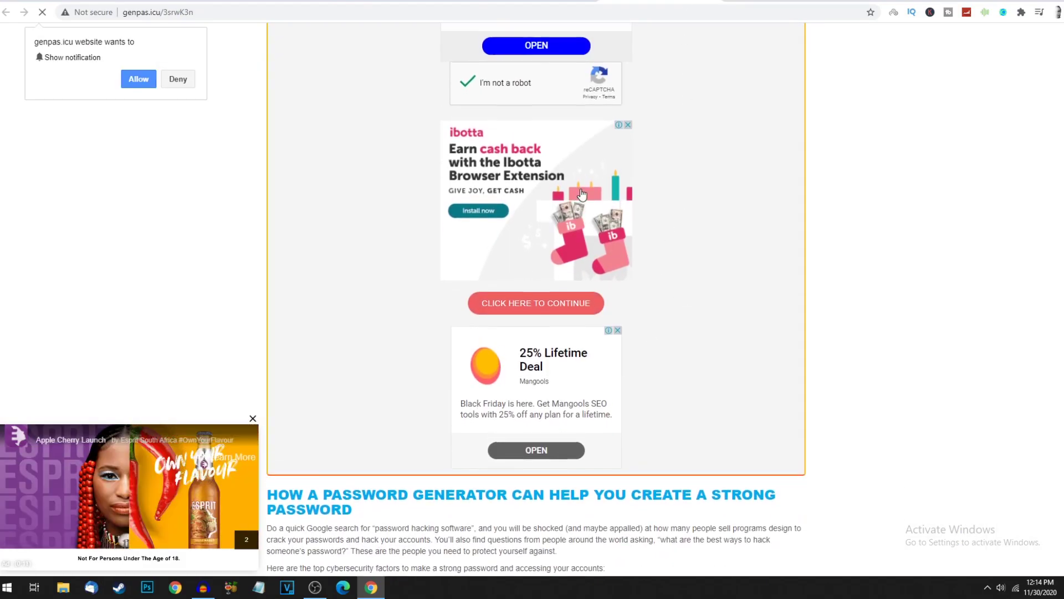
{"action": "scroll", "coordinate": [557, 138], "scroll_direction": "up", "scroll_amount": 2}
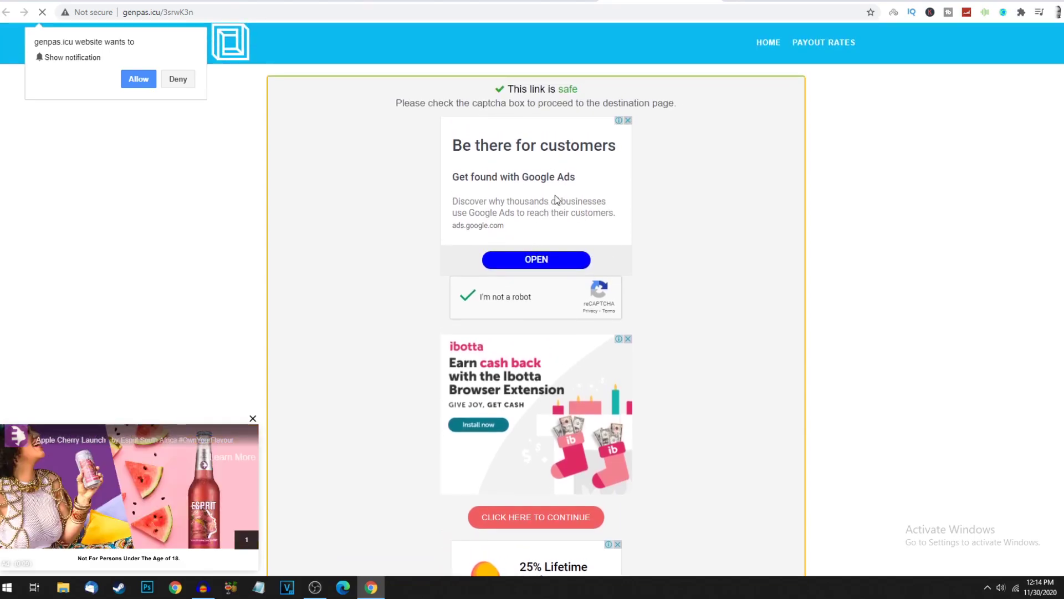
{"action": "scroll", "coordinate": [558, 191], "scroll_direction": "down", "scroll_amount": 2}
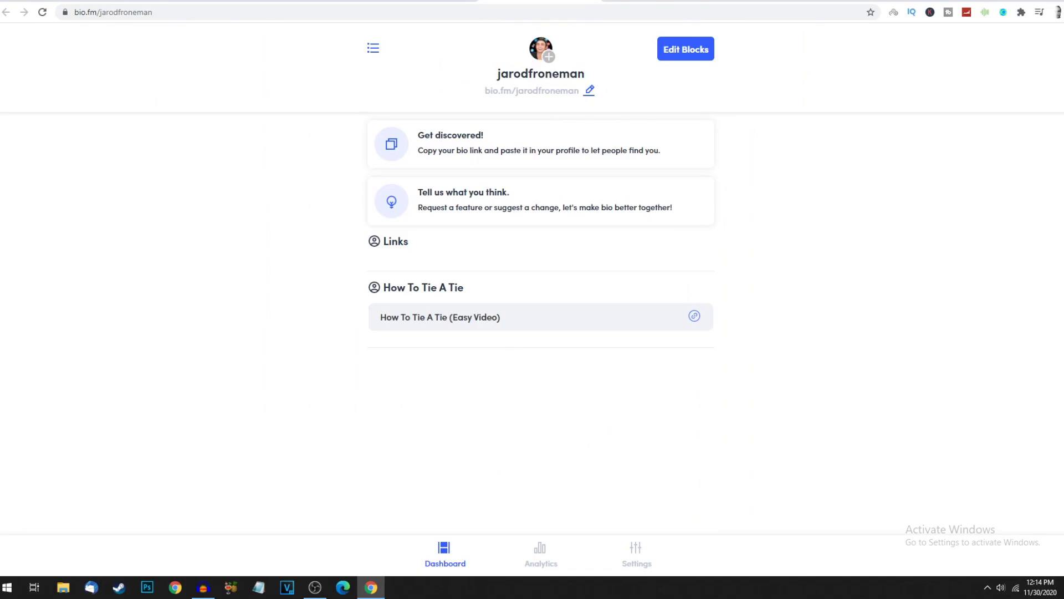
Copy the bio page address and return to bio.fm's block editing.
{"action": "triple_click", "coordinate": [532, 91]}
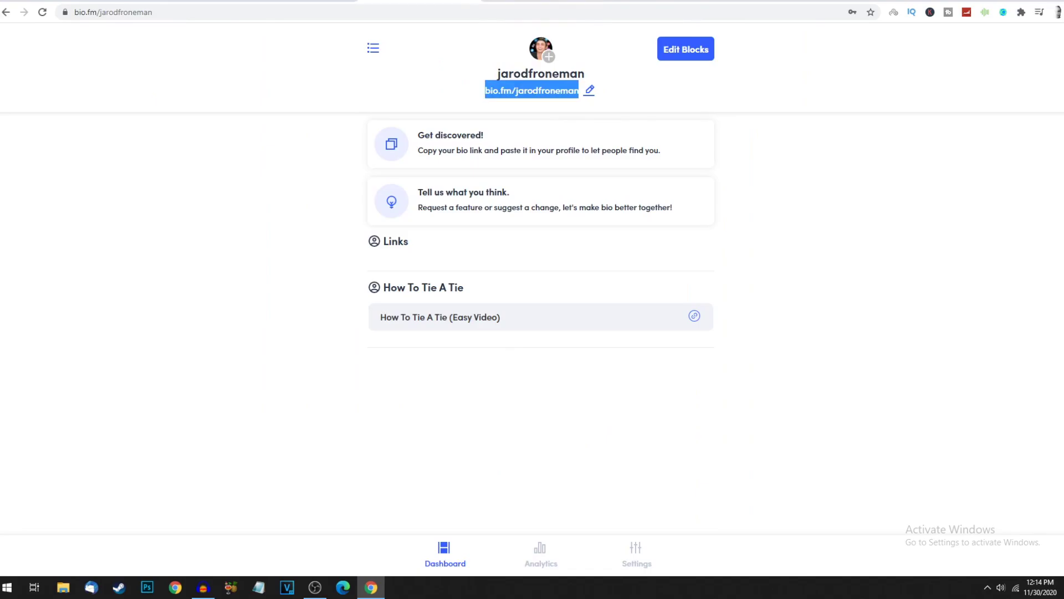
{"action": "key", "text": "ctrl+c"}
{"action": "left_click", "coordinate": [688, 51]}
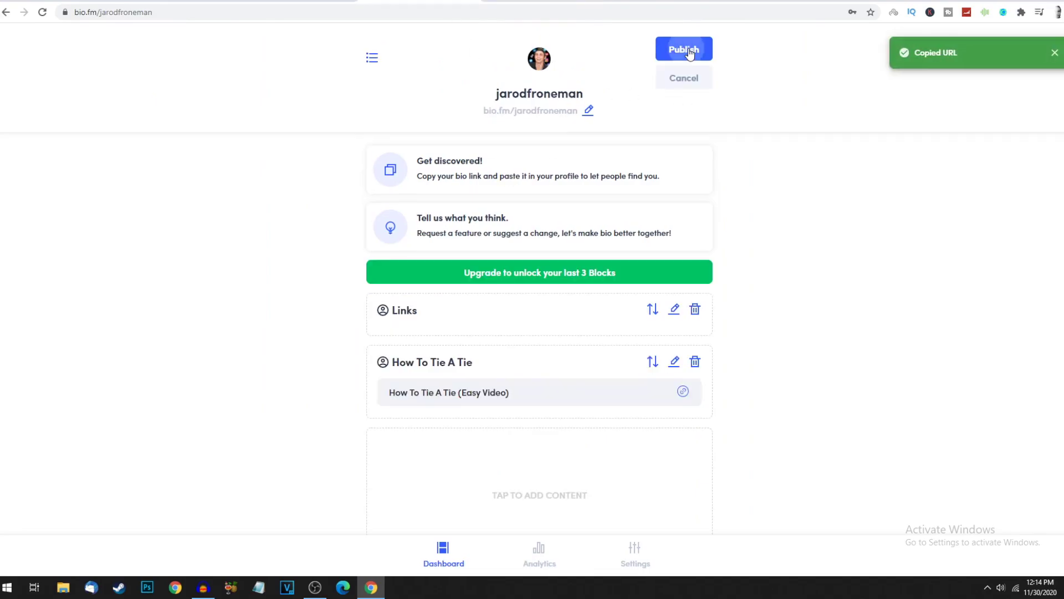
Start a new Links & Websites block, then go back to YouTube's search box.
{"action": "scroll", "coordinate": [525, 343], "scroll_direction": "down", "scroll_amount": 5}
{"action": "scroll", "coordinate": [553, 297], "scroll_direction": "up", "scroll_amount": 3}
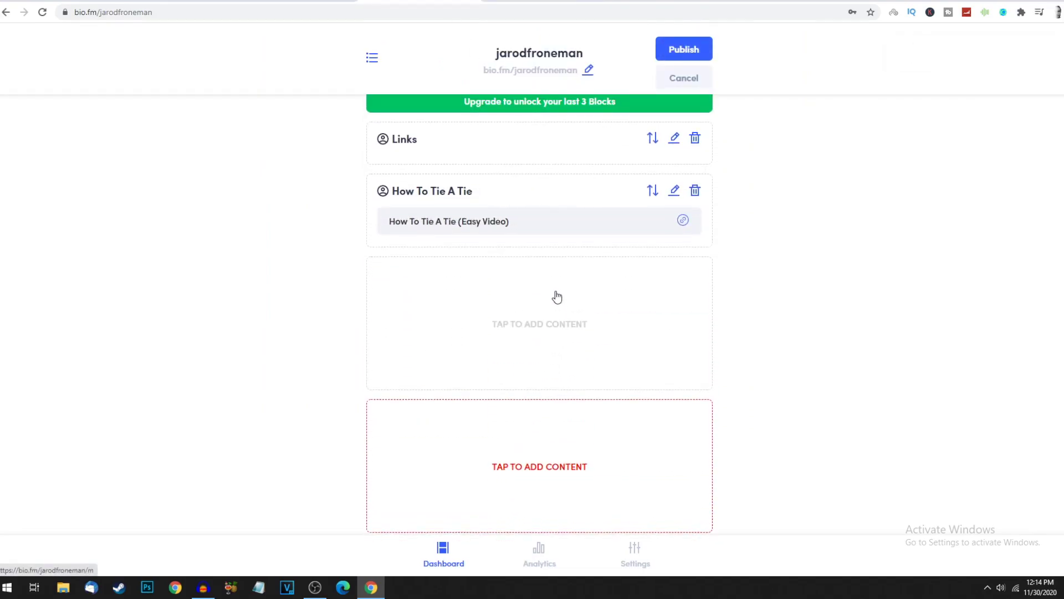
{"action": "scroll", "coordinate": [559, 363], "scroll_direction": "down", "scroll_amount": 2}
{"action": "left_click", "coordinate": [558, 363]}
{"action": "scroll", "coordinate": [497, 257], "scroll_direction": "up", "scroll_amount": 5}
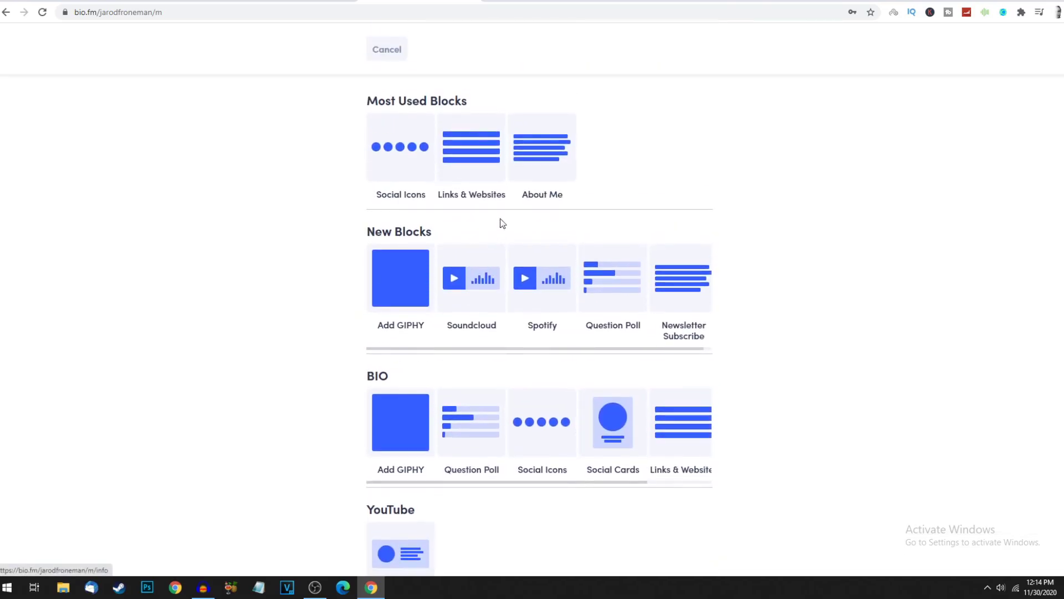
{"action": "left_click", "coordinate": [475, 128]}
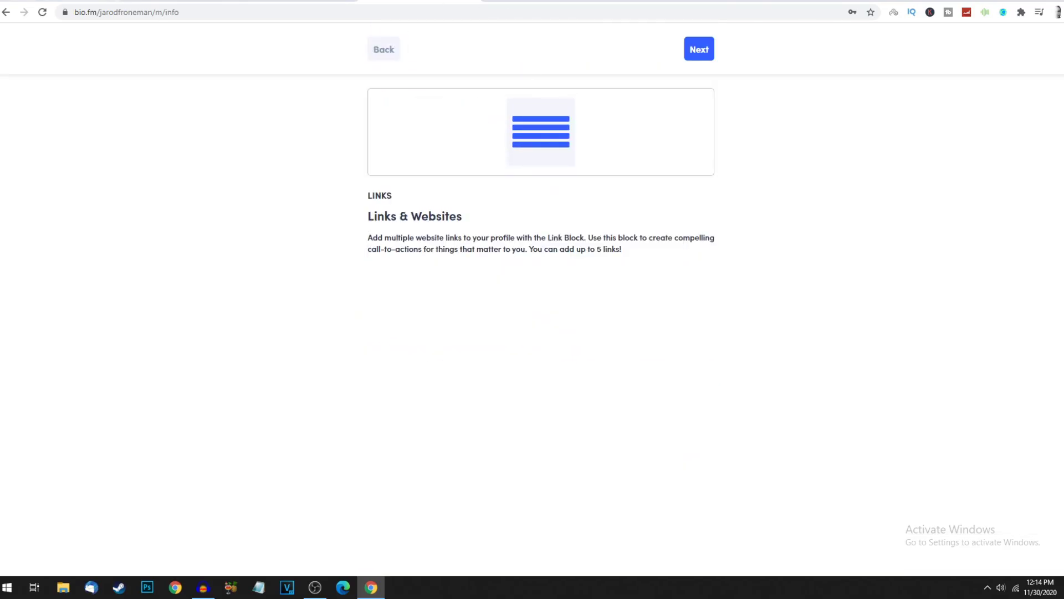
{"action": "left_click", "coordinate": [787, 1]}
{"action": "left_click", "coordinate": [366, 41]}
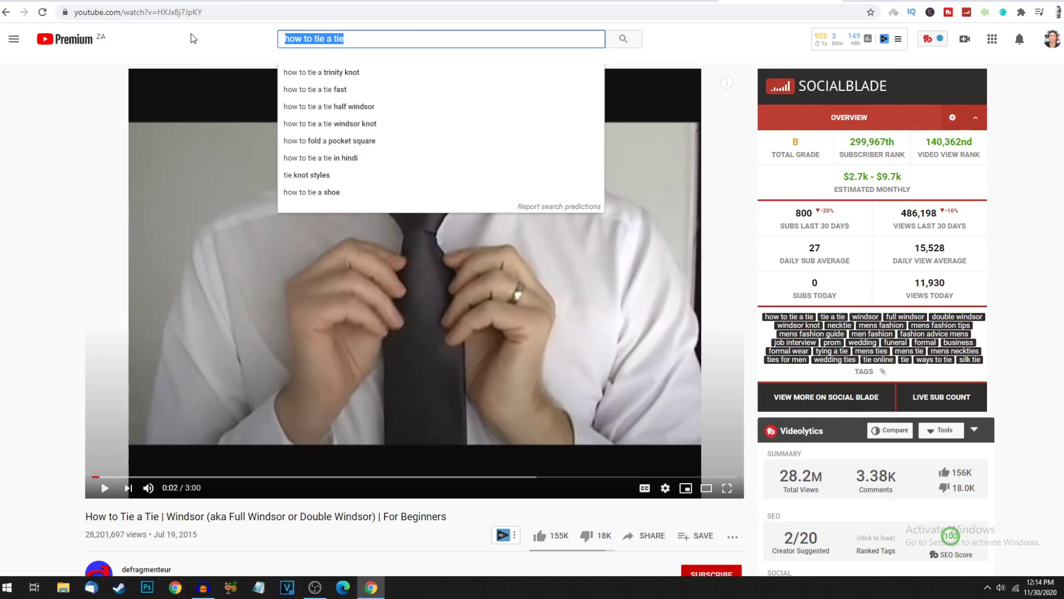
Search YouTube for 'how to tie shoelace' and copy the second result's link address.
{"action": "type", "text": "how to tie shoelace"}
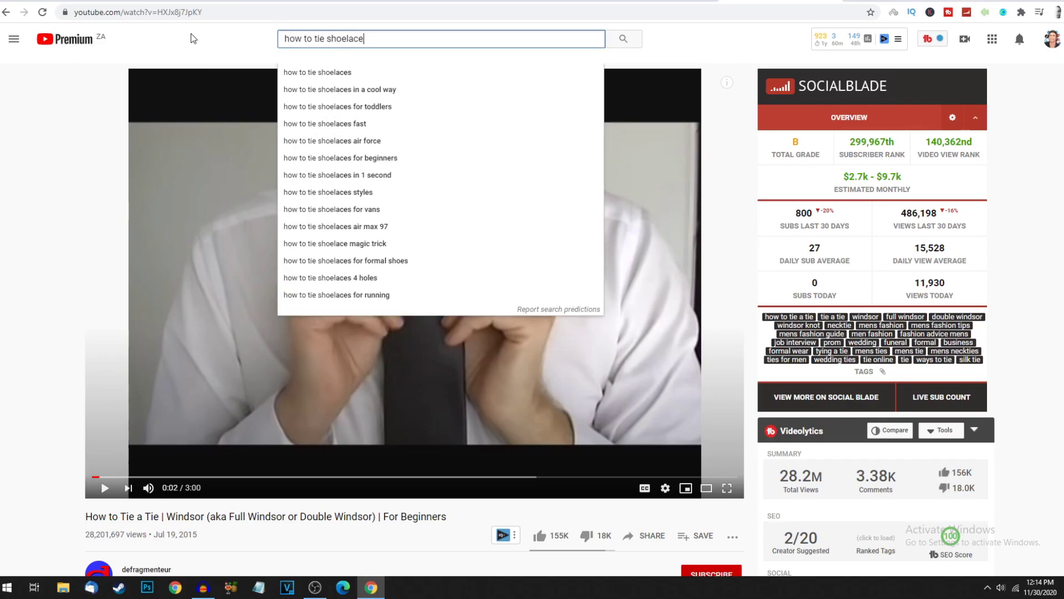
{"action": "key", "text": "Return"}
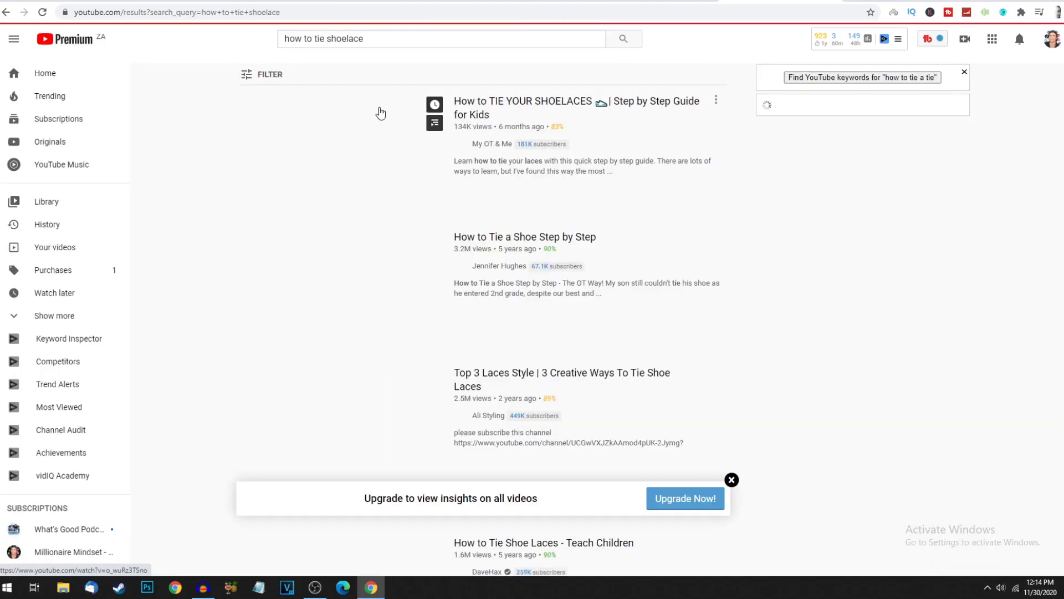
{"action": "right_click", "coordinate": [506, 237]}
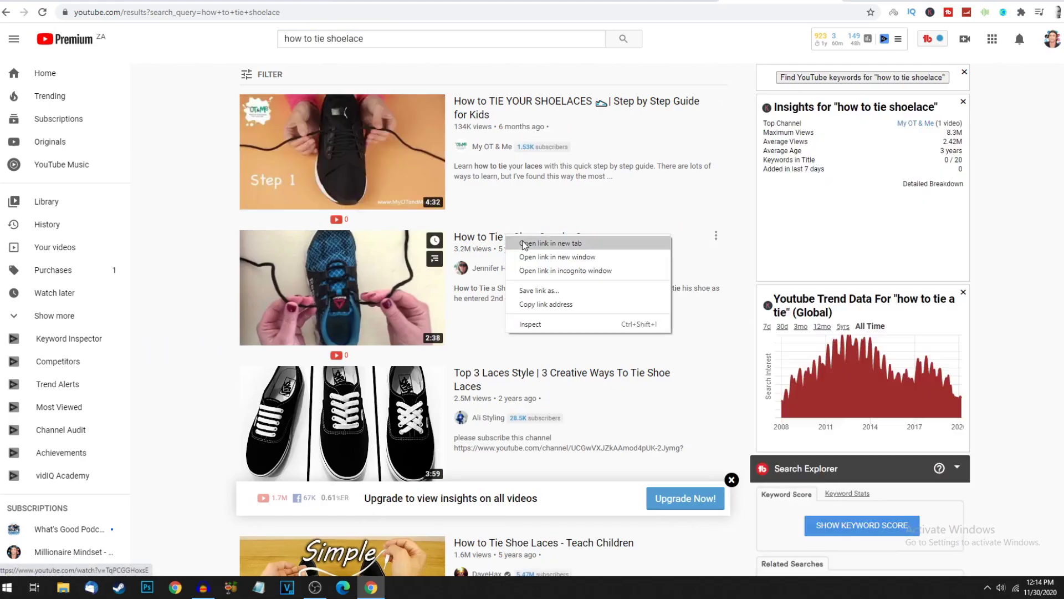
{"action": "left_click", "coordinate": [546, 303]}
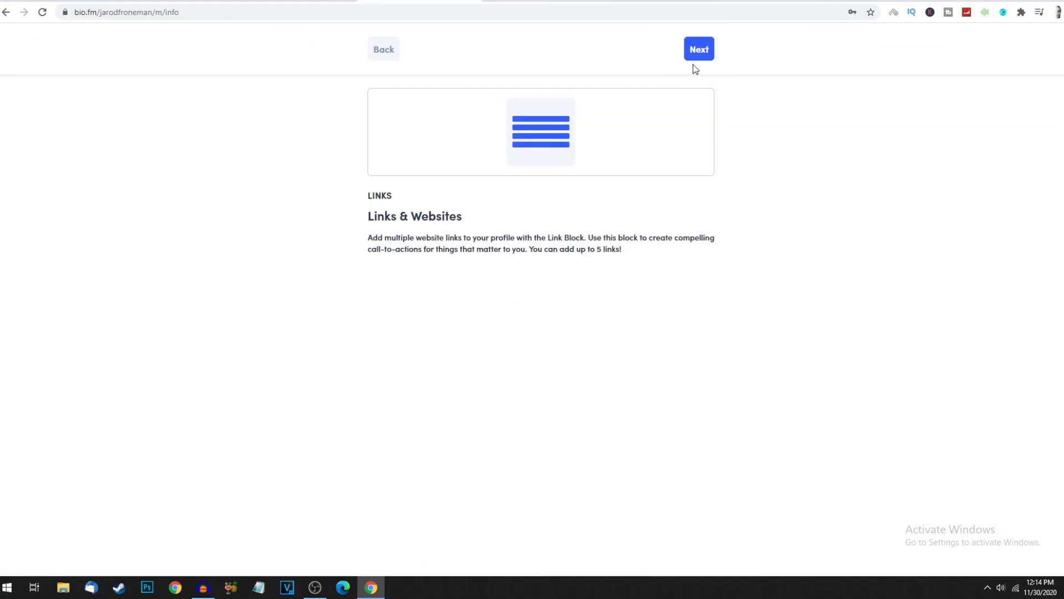
Add a link block with the copied YouTube URL, titled 'How To Tie A Shoelace'.
{"action": "left_click", "coordinate": [694, 55]}
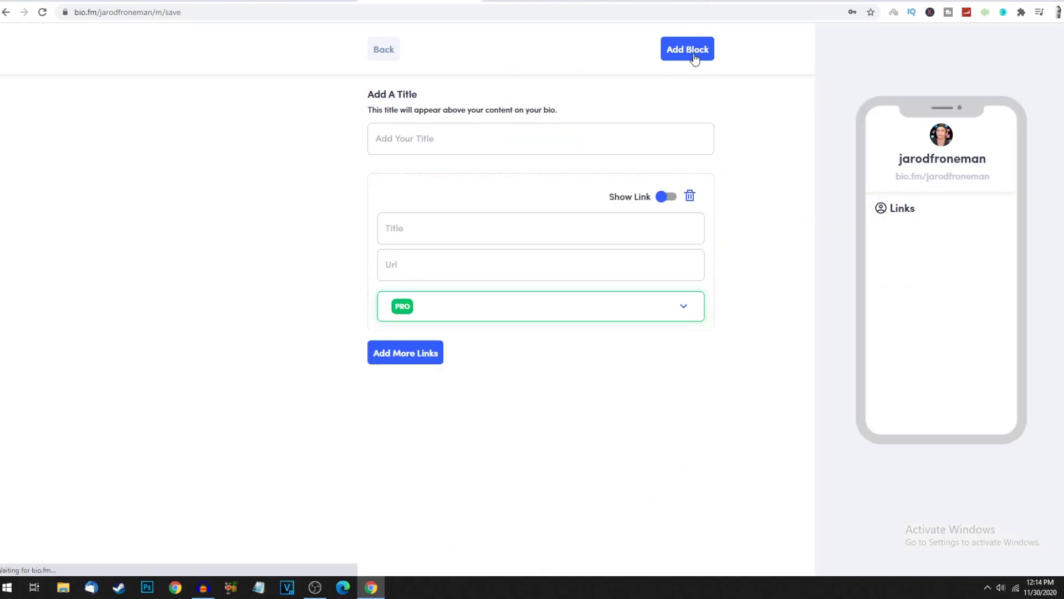
{"action": "key", "text": "ctrl+v"}
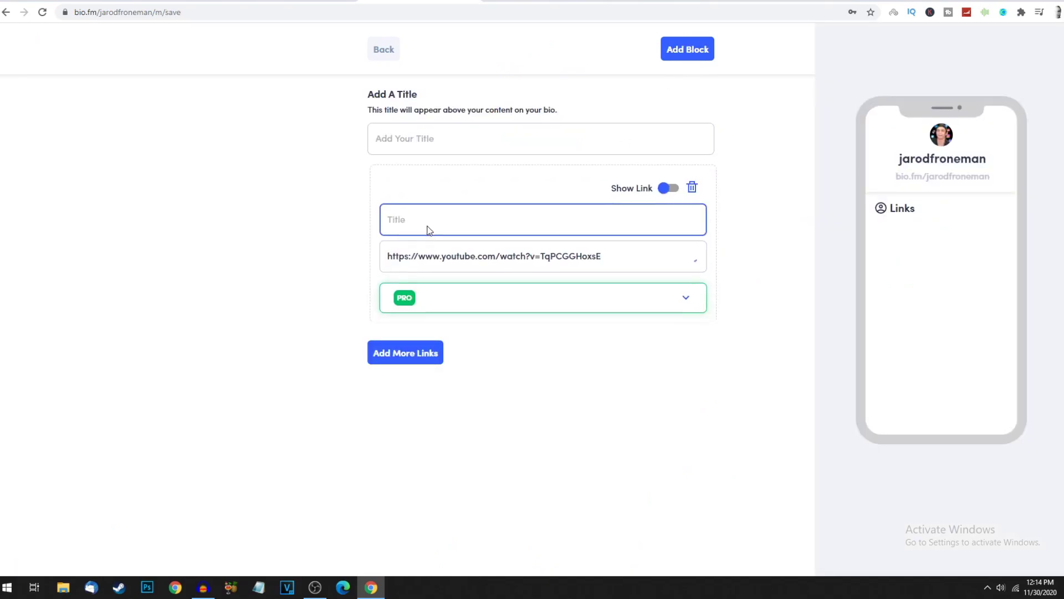
{"action": "left_click", "coordinate": [428, 222]}
{"action": "type", "text": "How To"}
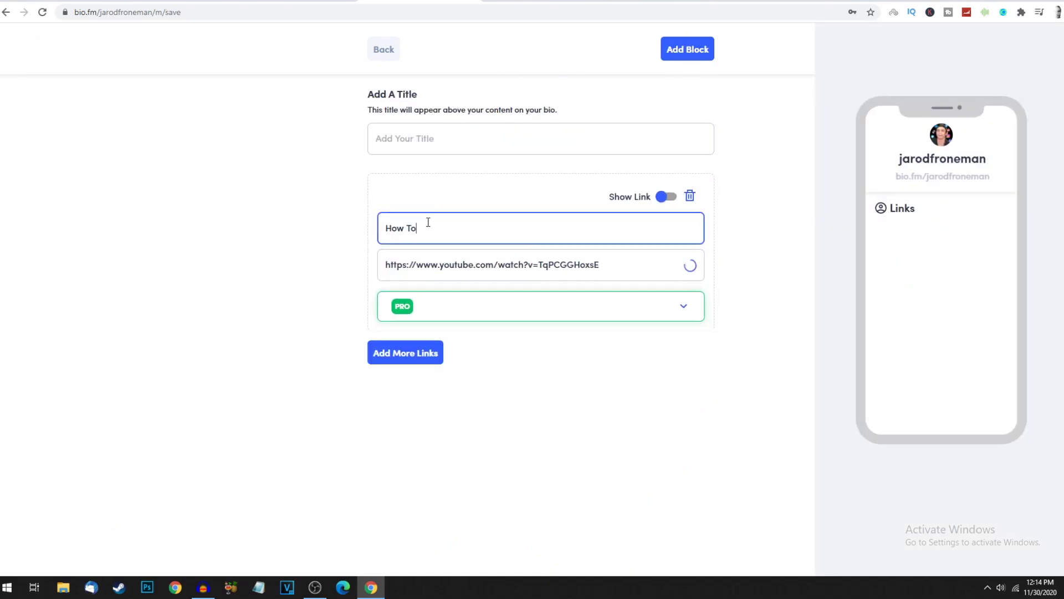
{"action": "type", "text": " Tie A Sh"}
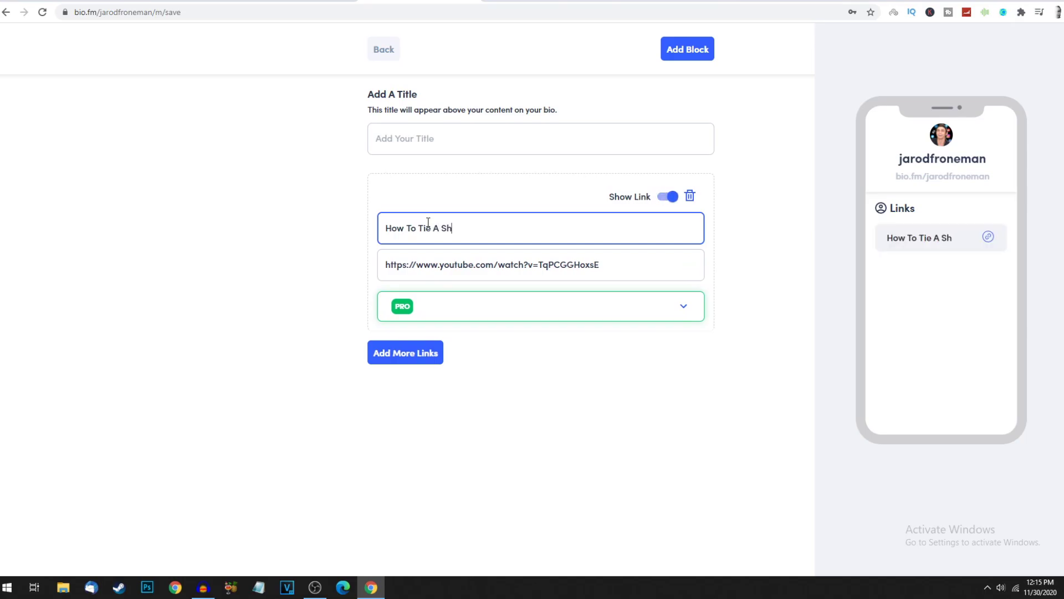
{"action": "type", "text": "oelace"}
{"action": "key", "text": "ctrl+a"}
{"action": "key", "text": "ctrl+c"}
{"action": "left_click", "coordinate": [452, 133]}
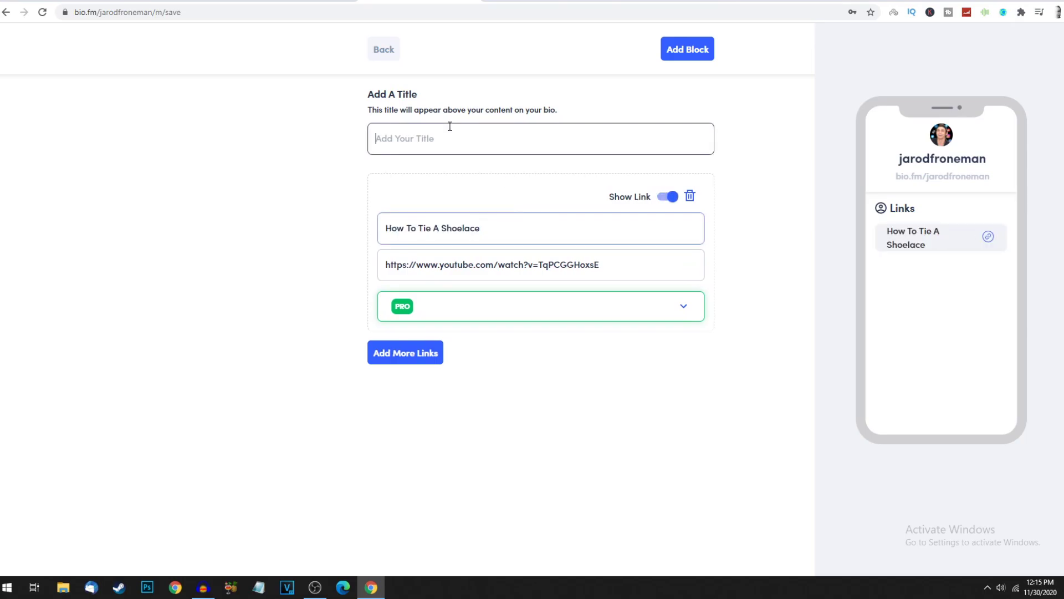
{"action": "key", "text": "ctrl+v"}
{"action": "left_click", "coordinate": [680, 49]}
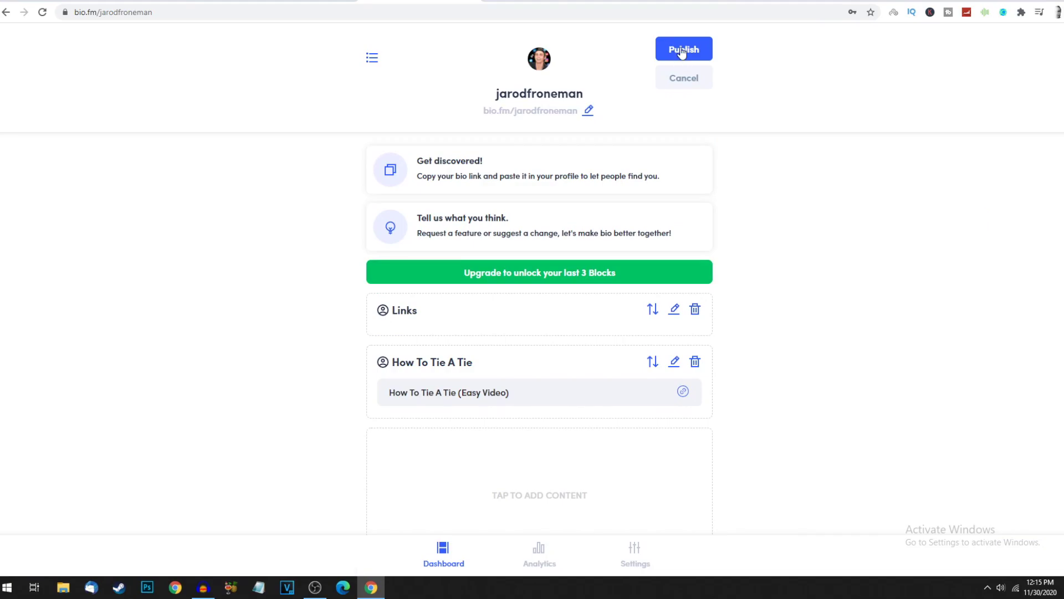
Publish the dashboard and select the profile's bio.fm link address.
{"action": "left_click", "coordinate": [682, 50]}
{"action": "double_click", "coordinate": [577, 95]}
{"action": "left_click_drag", "start_coordinate": [486, 90], "coordinate": [589, 100]}
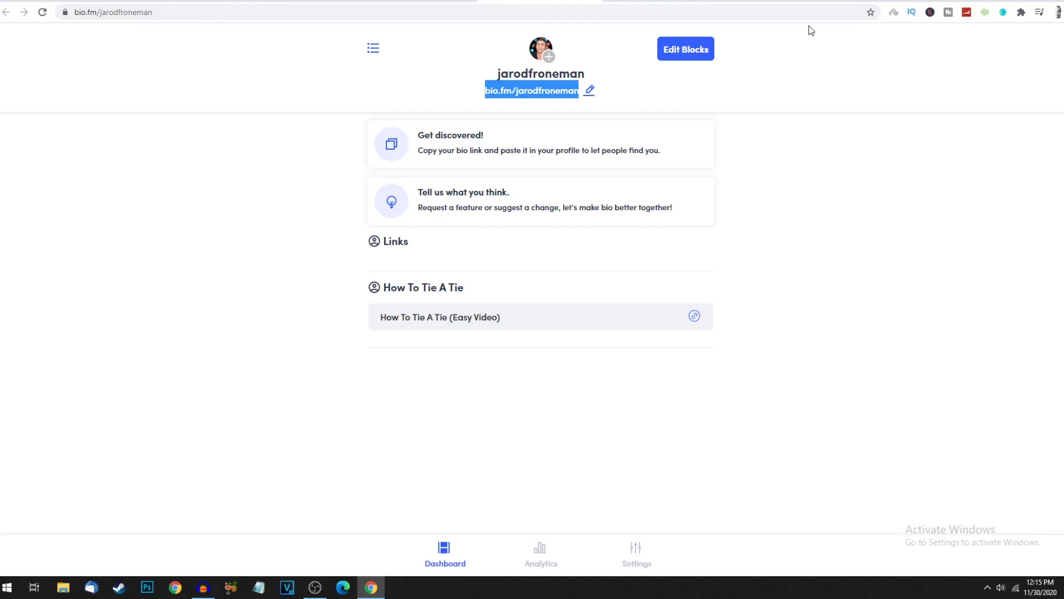
Search Google for 'how to tie a tie' in a new tab and scroll the results.
{"action": "left_click", "coordinate": [779, 4]}
{"action": "left_click", "coordinate": [759, 8]}
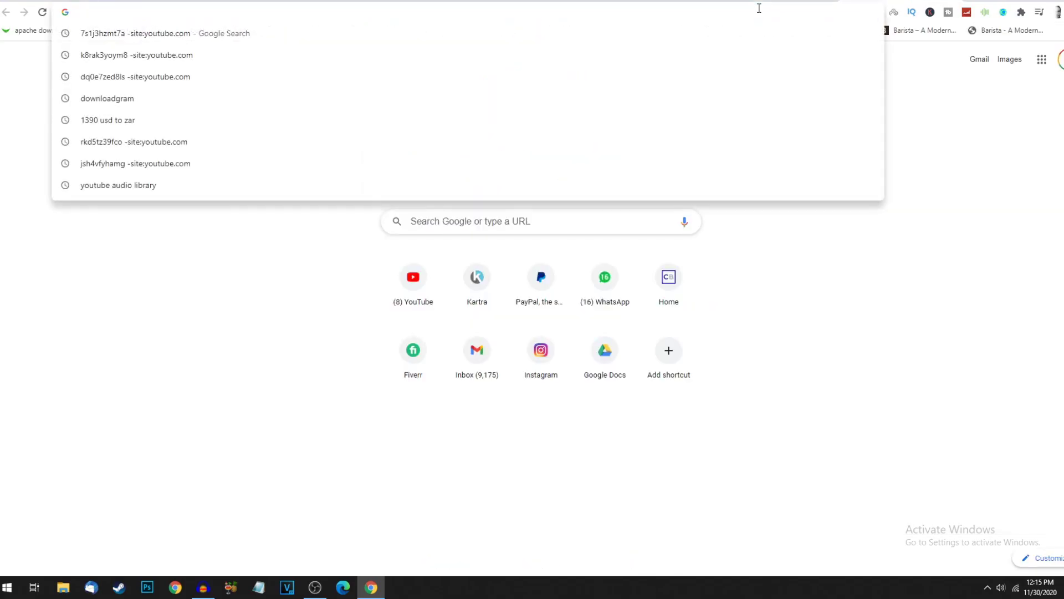
{"action": "type", "text": "how to tie "}
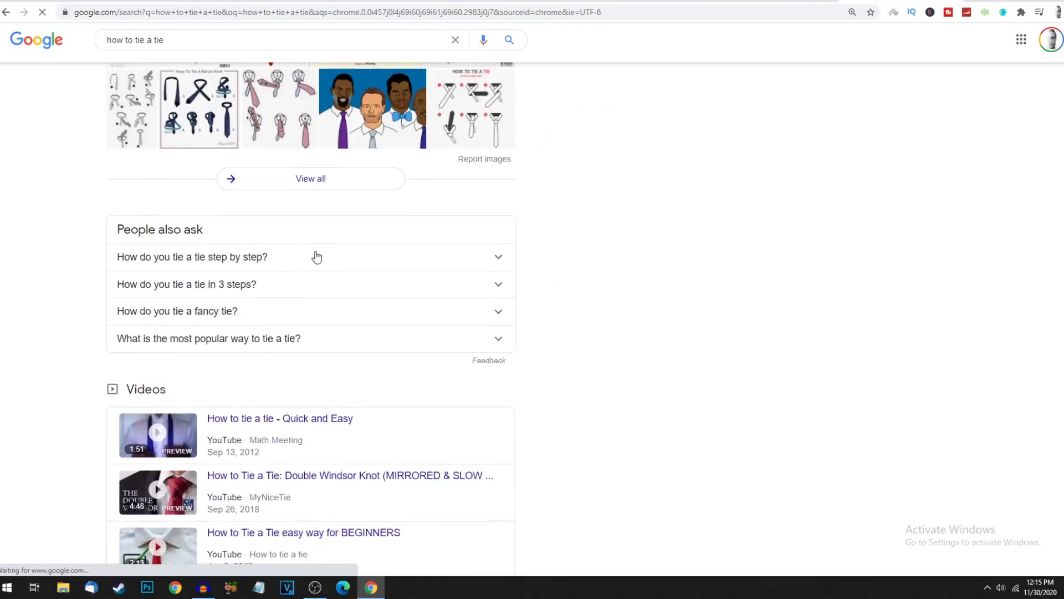
{"action": "scroll", "coordinate": [318, 259], "scroll_direction": "down", "scroll_amount": 1}
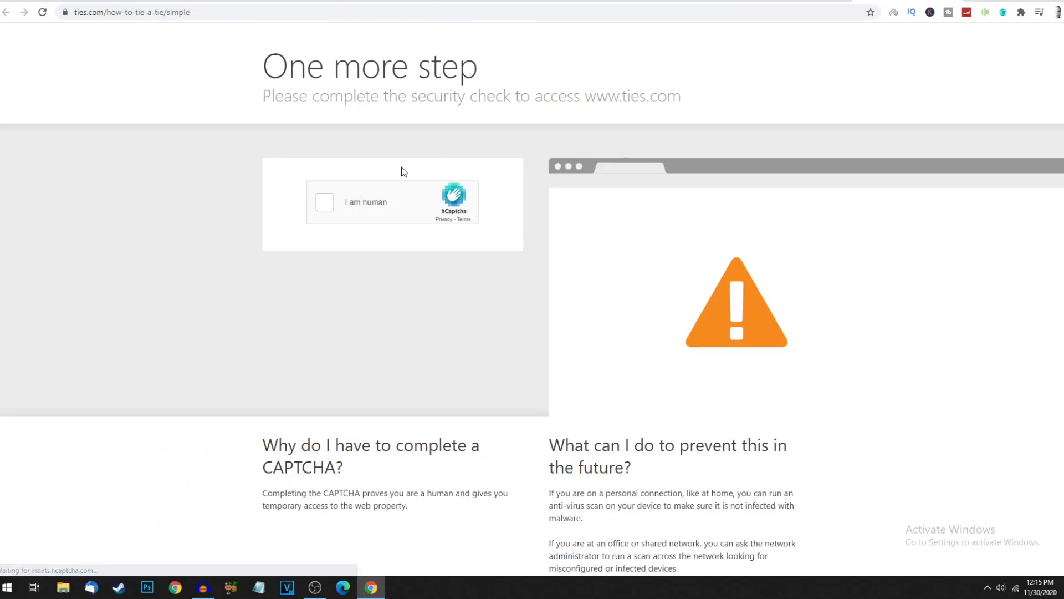
Pass the hCaptcha check, copy the Simple Knot instructions, and start a new tab.
{"action": "left_click", "coordinate": [324, 204]}
{"action": "left_click_drag", "start_coordinate": [374, 259], "coordinate": [657, 309]}
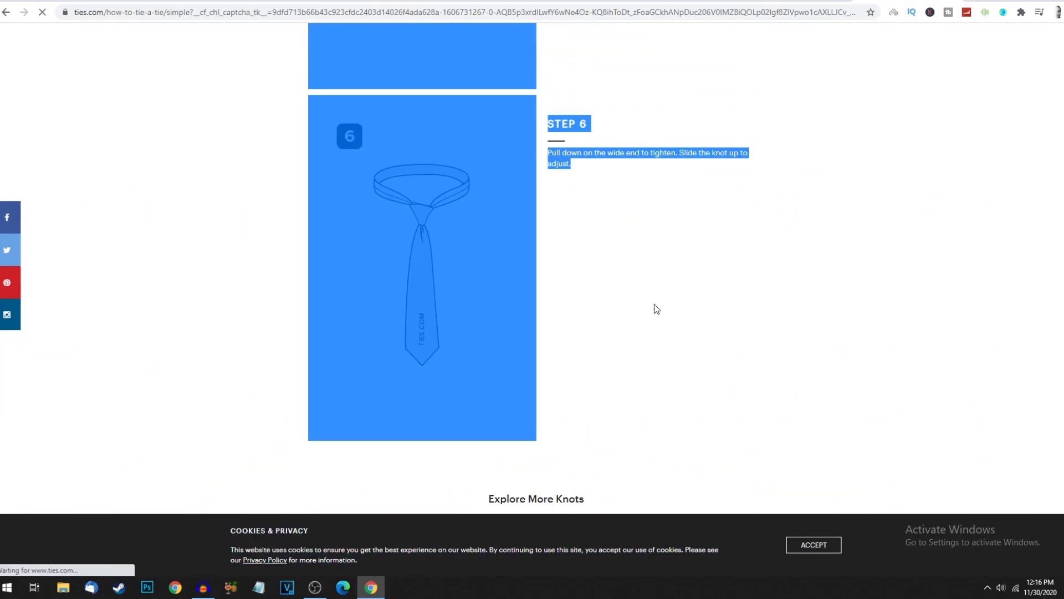
{"action": "right_click", "coordinate": [603, 153]}
{"action": "left_click", "coordinate": [616, 161]}
{"action": "key", "text": "ctrl+t"}
{"action": "type", "text": "s"}
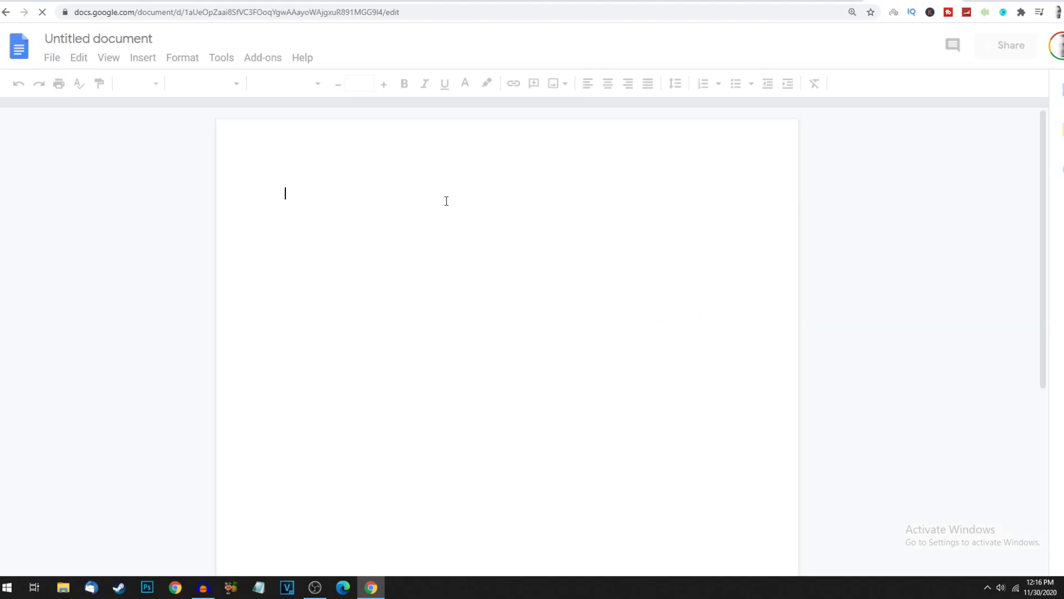
Paste the Simple Knot instructions into the document and grab the bio.fm link.
{"action": "key", "text": "ctrl+v"}
{"action": "scroll", "coordinate": [565, 250], "scroll_direction": "up", "scroll_amount": 20}
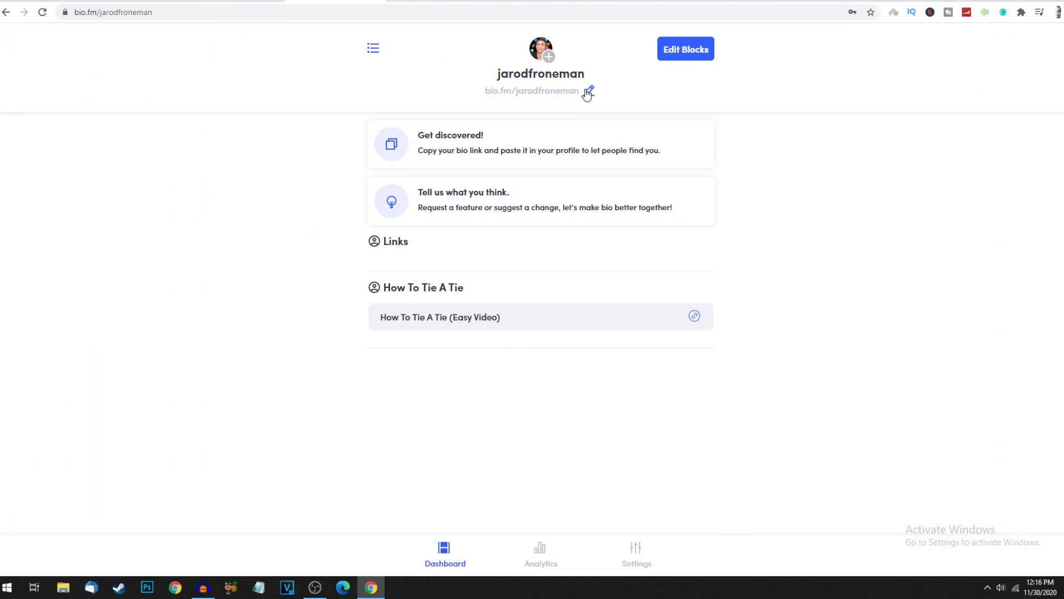
{"action": "left_click_drag", "start_coordinate": [576, 92], "coordinate": [492, 93]}
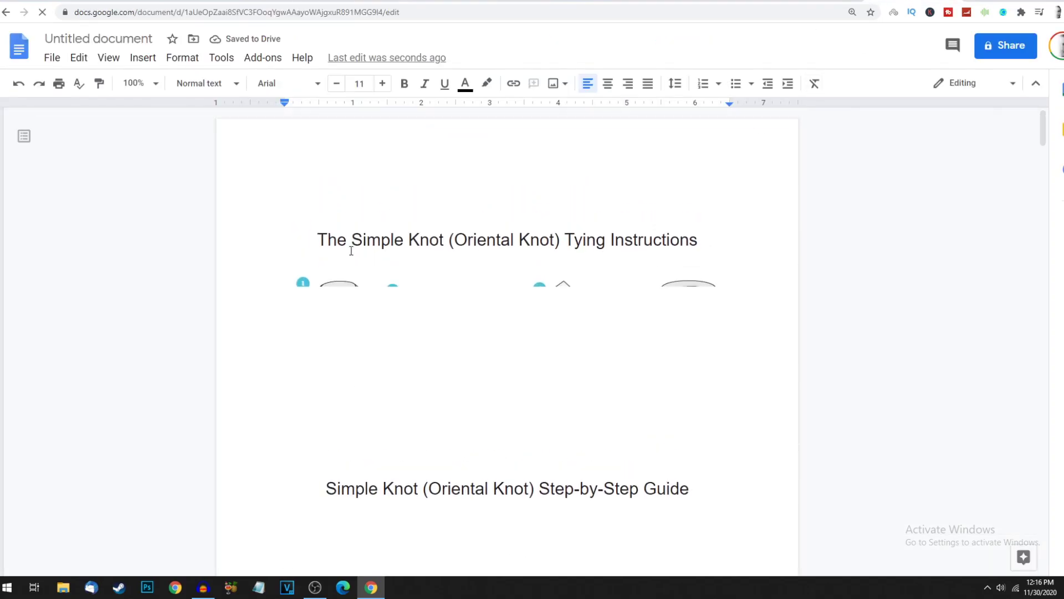
Link the document's title line to the bio.fm profile address.
{"action": "left_click_drag", "start_coordinate": [320, 240], "coordinate": [708, 238]}
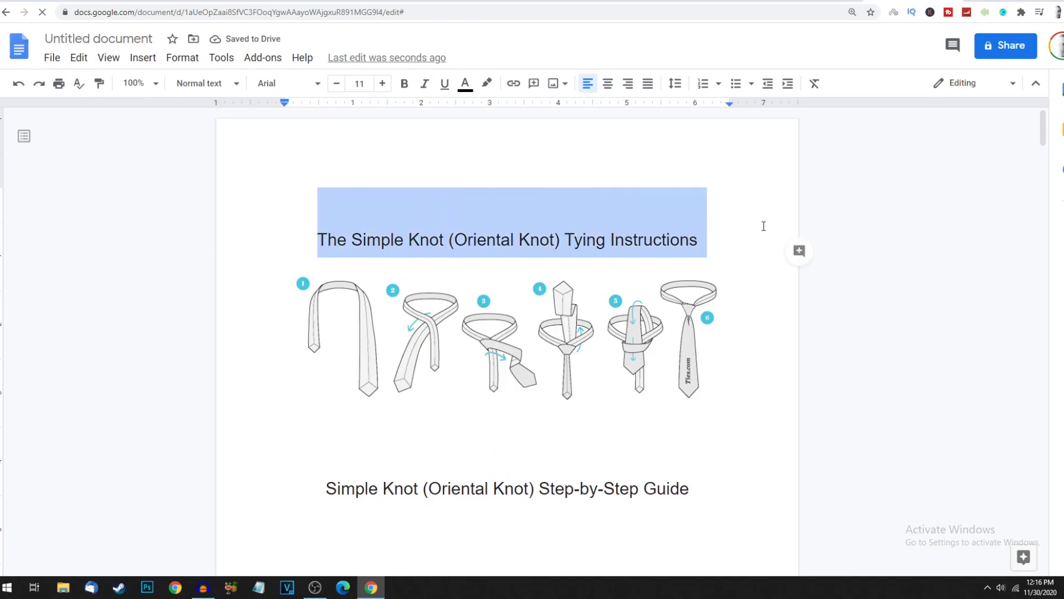
{"action": "left_click", "coordinate": [513, 84]}
{"action": "key", "text": "ctrl+v"}
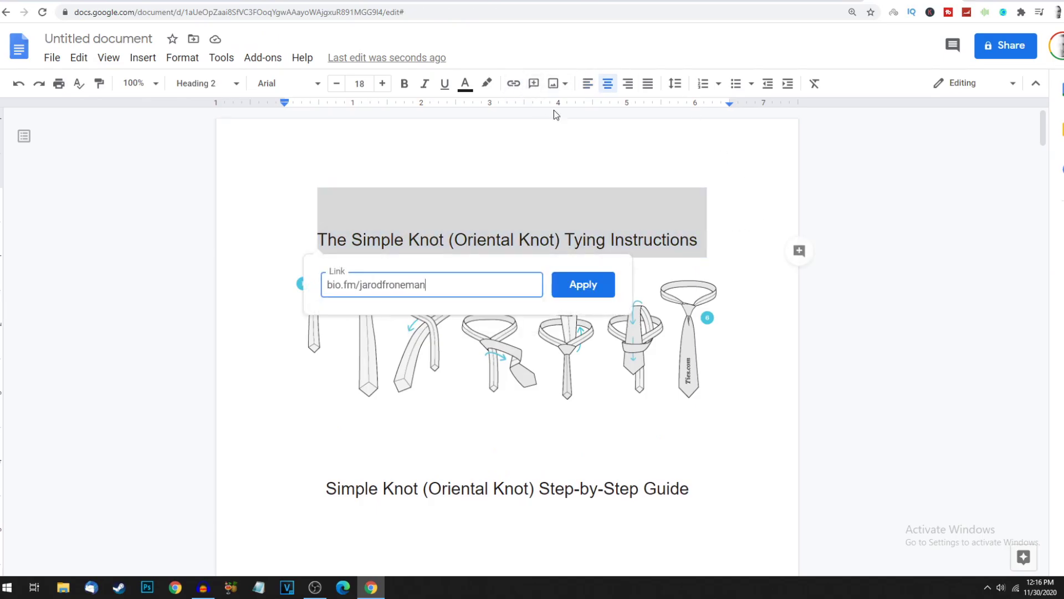
{"action": "left_click", "coordinate": [608, 279]}
{"action": "scroll", "coordinate": [659, 344], "scroll_direction": "down", "scroll_amount": 5}
{"action": "left_click", "coordinate": [684, 231]}
{"action": "scroll", "coordinate": [658, 224], "scroll_direction": "down", "scroll_amount": 1}
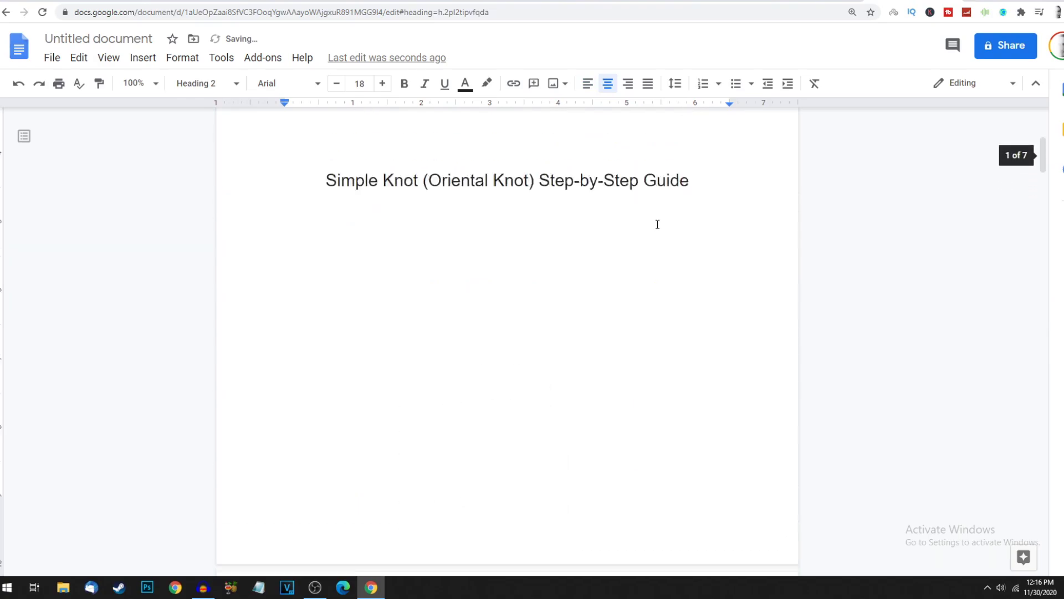
{"action": "scroll", "coordinate": [658, 224], "scroll_direction": "up", "scroll_amount": 1}
Type the 'CLICK HERE TO WATCH…' call-to-action under the heading and centre it.
{"action": "key", "text": "Return"}
{"action": "key", "text": "Return"}
{"action": "type", "text": "CLICK HGE"}
{"action": "type", "text": "E TO"}
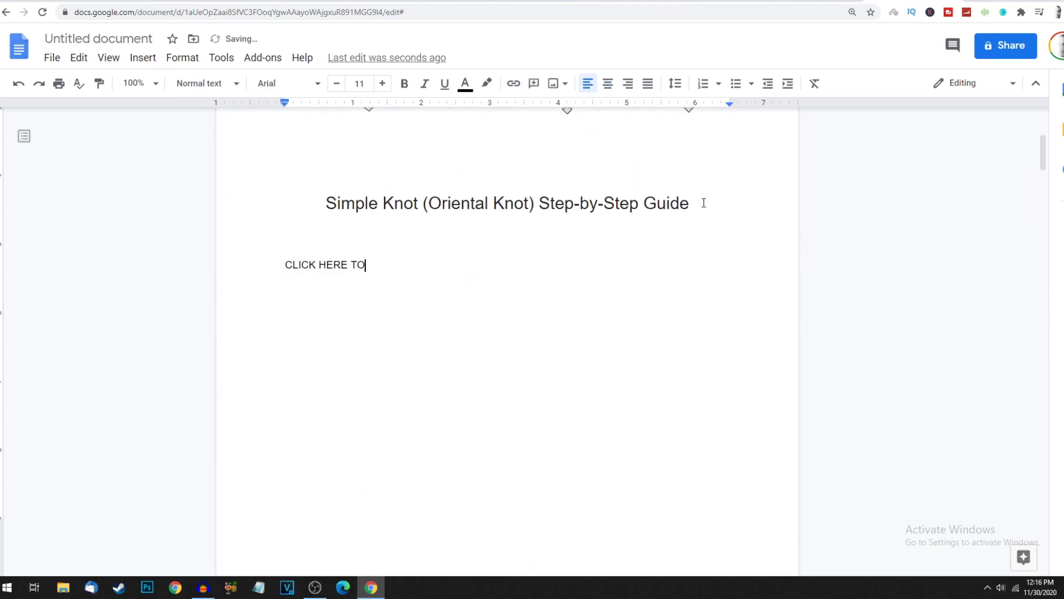
{"action": "type", "text": " WATCH OURSTEP BY ST"}
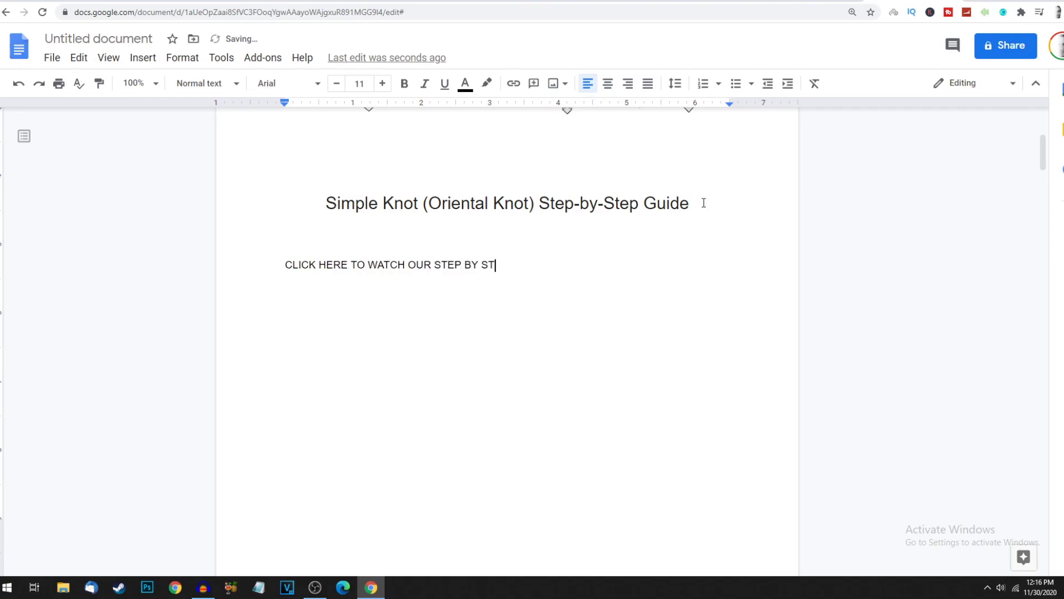
{"action": "type", "text": "EP VIDEO GUIDE O"}
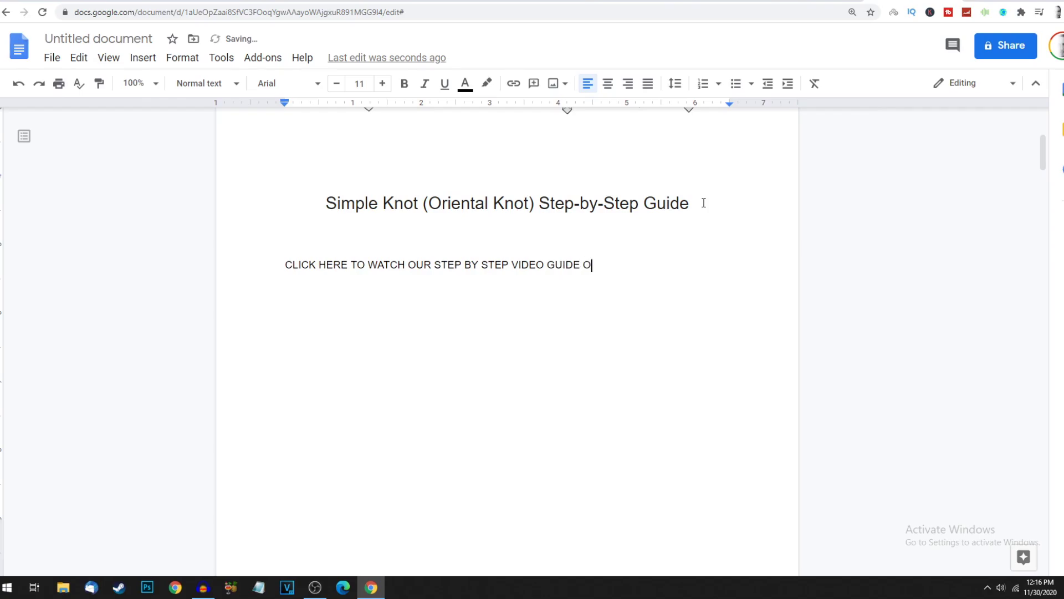
{"action": "type", "text": "N HOW TO TIE A TIE"}
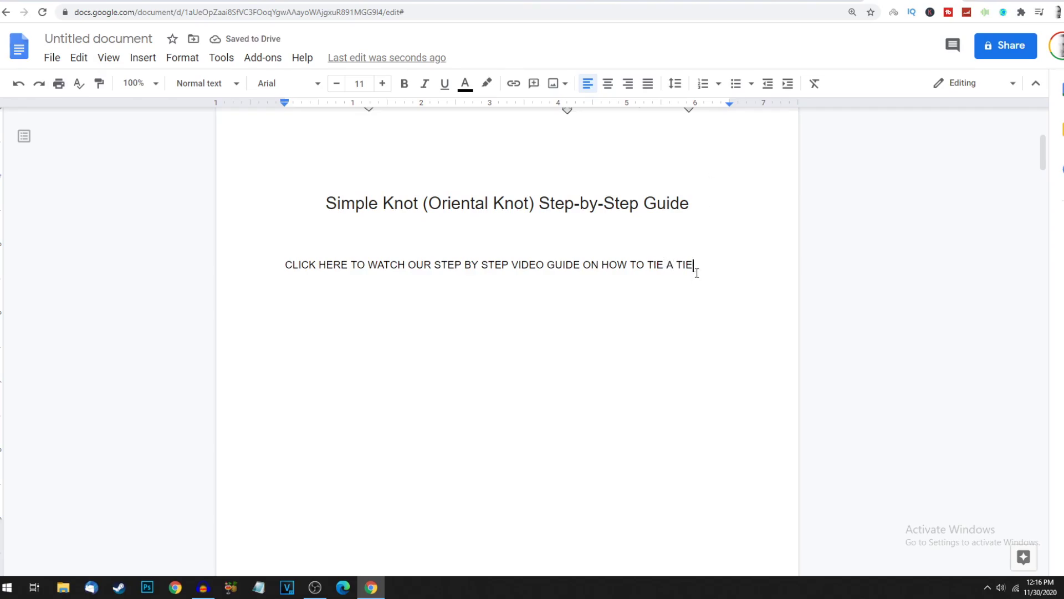
{"action": "left_click_drag", "start_coordinate": [695, 265], "coordinate": [218, 263]}
{"action": "key", "text": "ctrl+shift+e"}
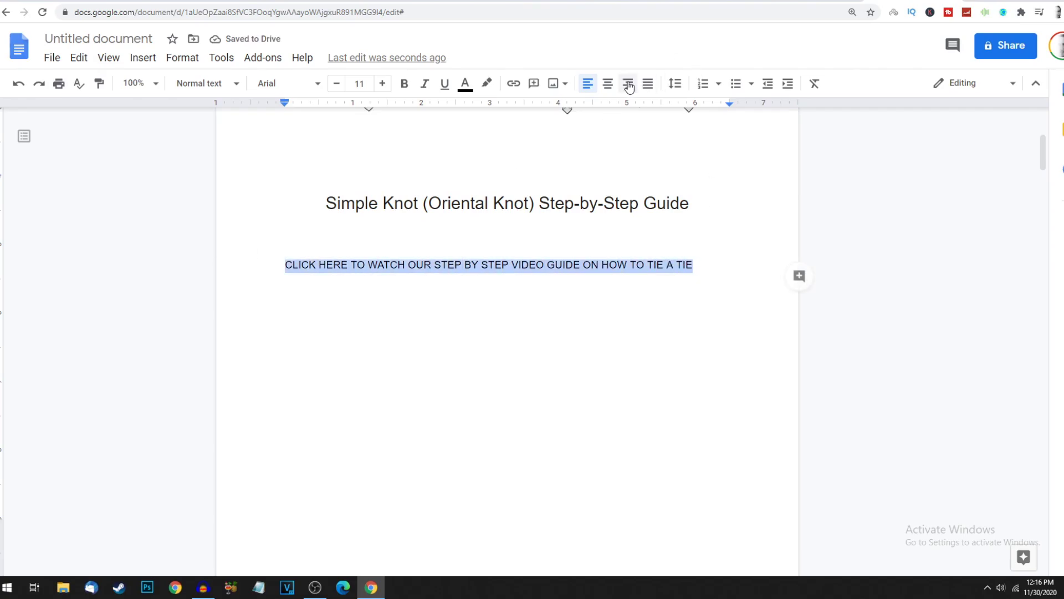
{"action": "left_click", "coordinate": [752, 283]}
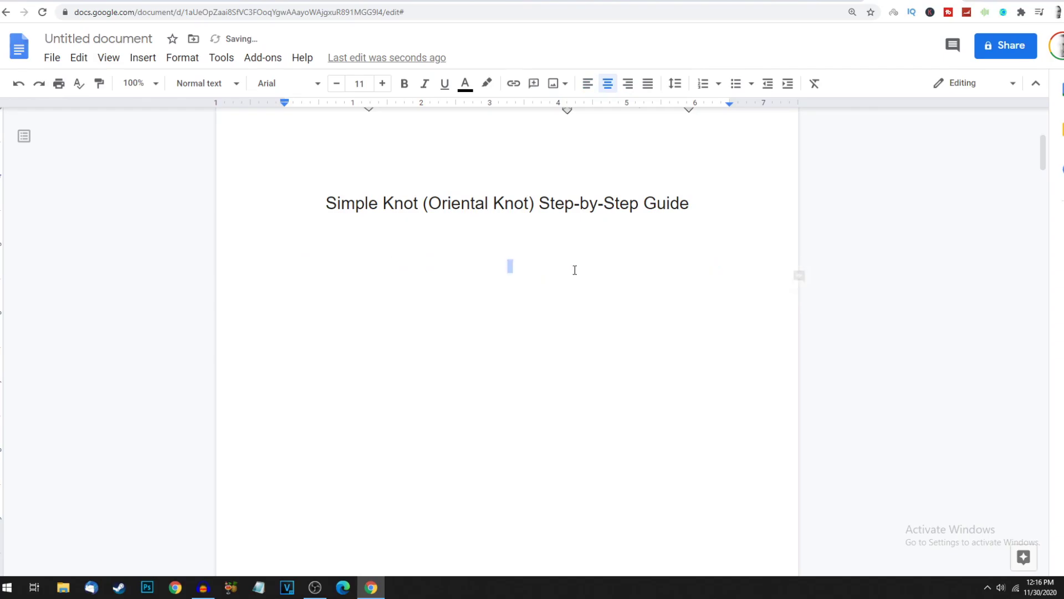
{"action": "left_click_drag", "start_coordinate": [705, 264], "coordinate": [289, 271]}
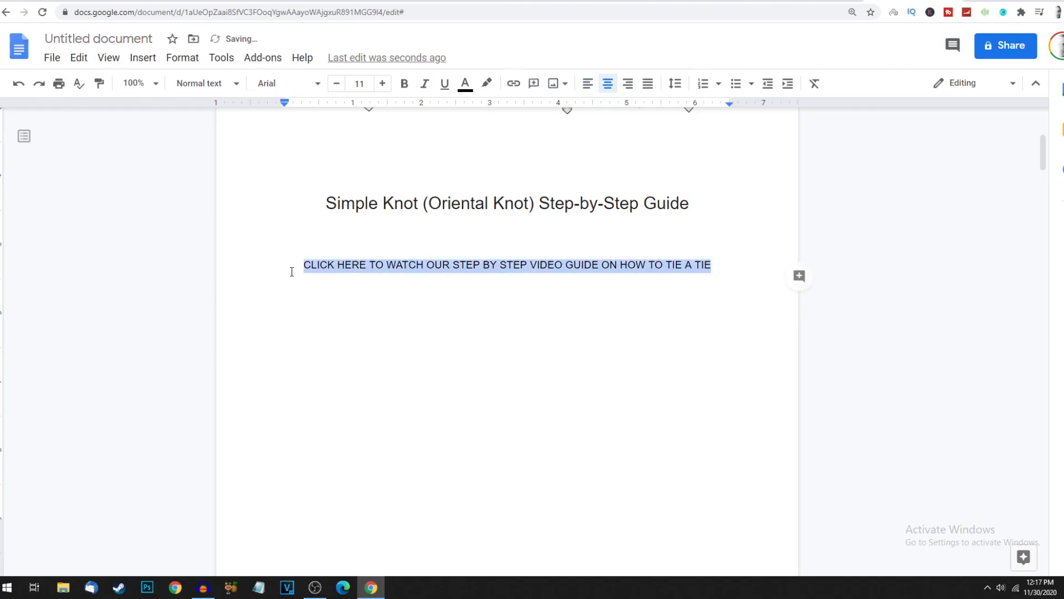
Link the call-to-action line to the copied address.
{"action": "left_click", "coordinate": [513, 84]}
{"action": "key", "text": "ctrl+v"}
{"action": "key", "text": "Return"}
Go to File > Download to export the document as a PDF.
{"action": "scroll", "coordinate": [730, 230], "scroll_direction": "down", "scroll_amount": 5}
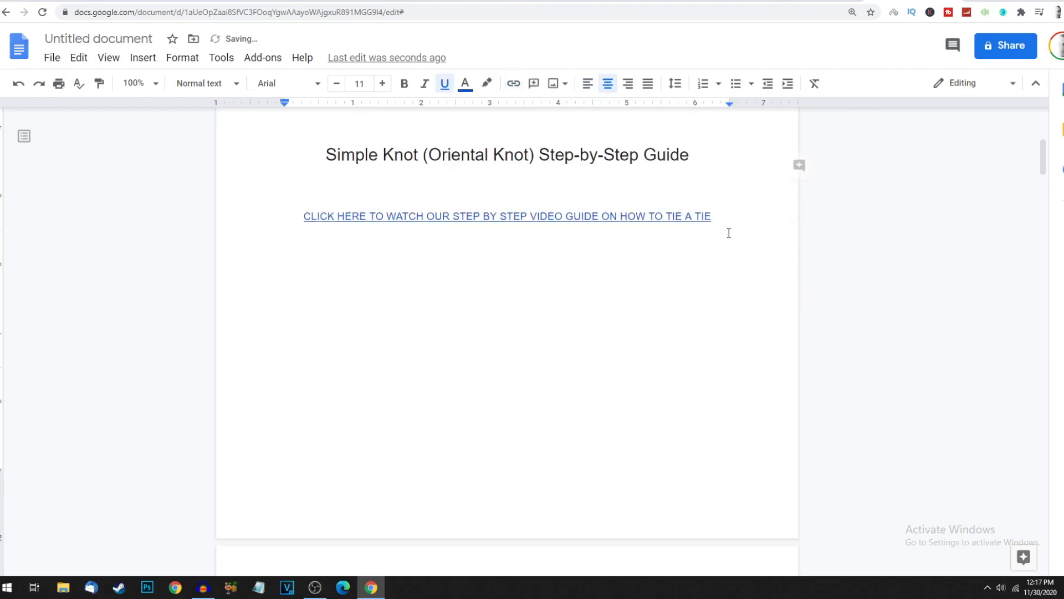
{"action": "scroll", "coordinate": [727, 228], "scroll_direction": "down", "scroll_amount": 12}
{"action": "scroll", "coordinate": [404, 164], "scroll_direction": "up", "scroll_amount": 1}
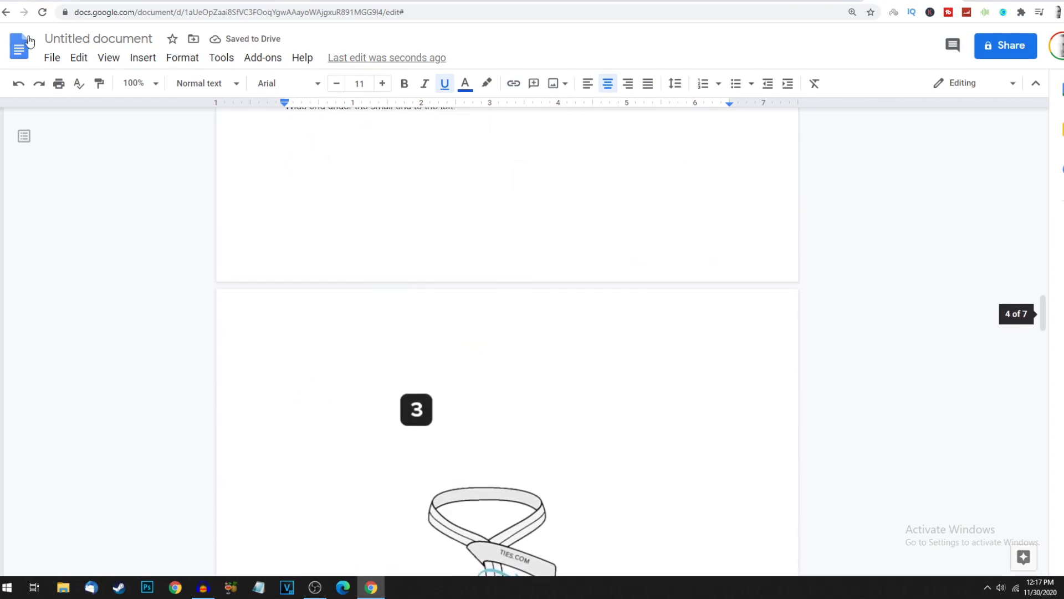
{"action": "left_click", "coordinate": [53, 59]}
{"action": "mouse_move", "coordinate": [102, 221]}
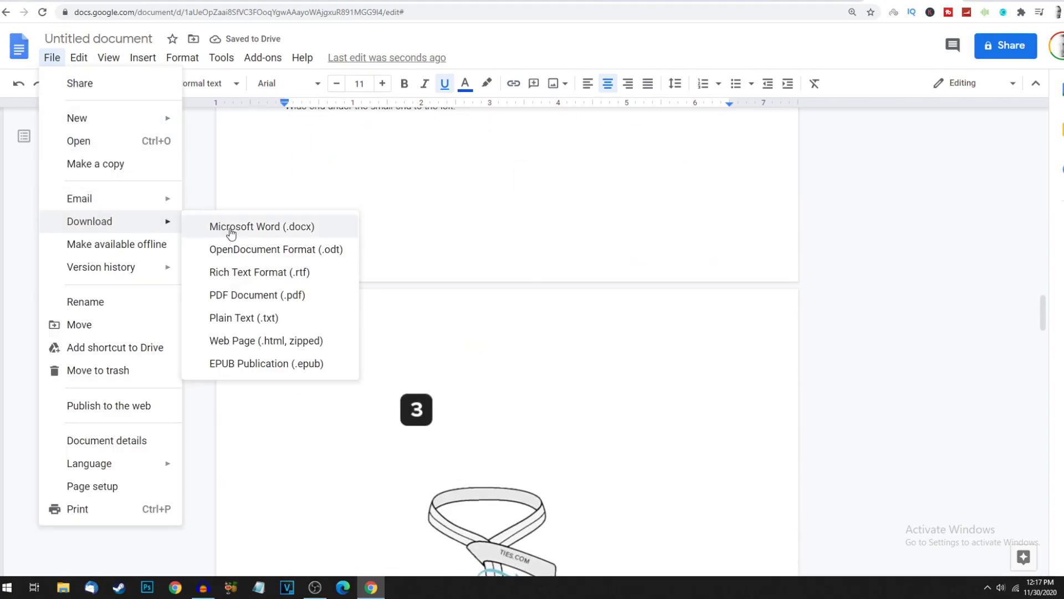
Download the PDF, scroll through its pages, and jump back to page 1.
{"action": "left_click", "coordinate": [258, 295]}
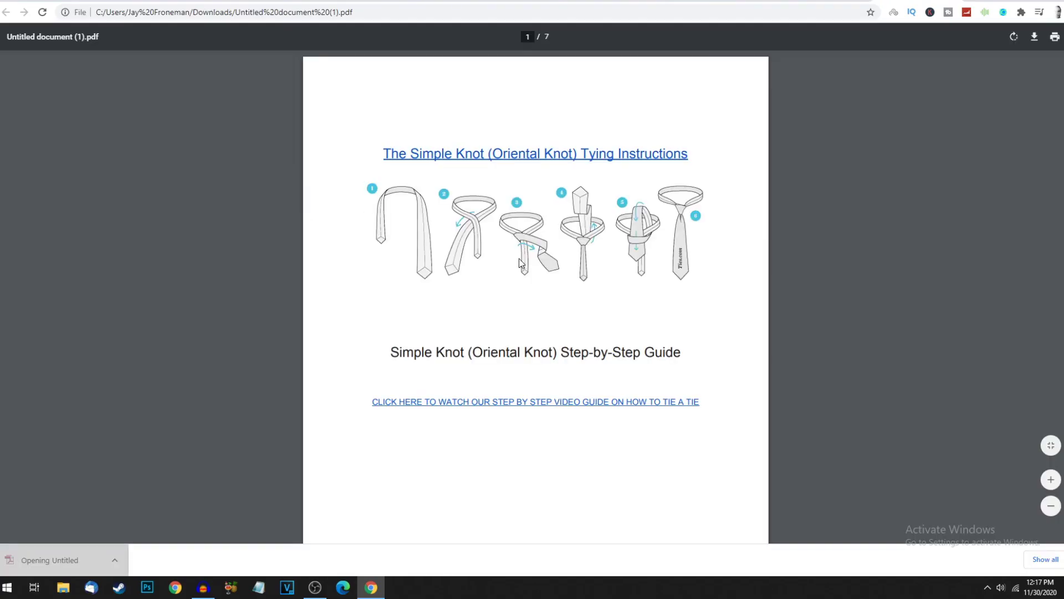
{"action": "scroll", "coordinate": [571, 258], "scroll_direction": "down", "scroll_amount": 20}
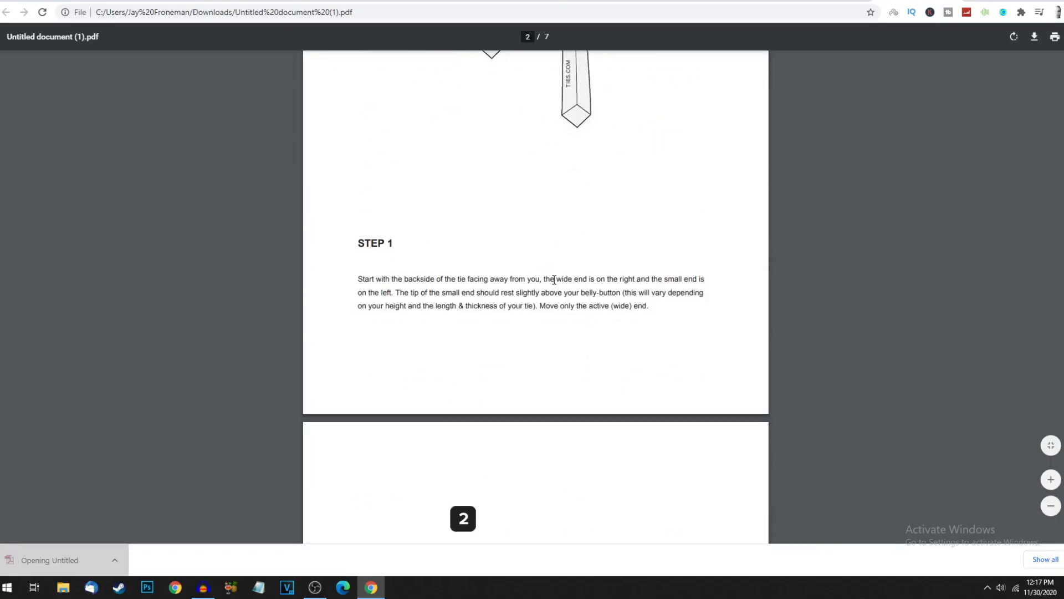
{"action": "scroll", "coordinate": [599, 266], "scroll_direction": "down", "scroll_amount": 9}
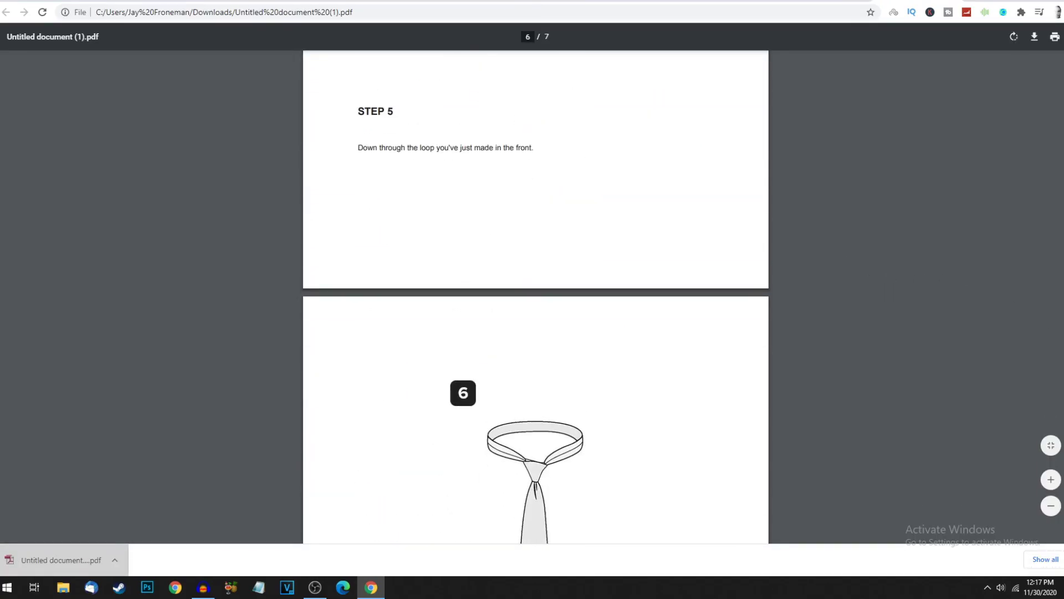
{"action": "key", "text": "Home"}
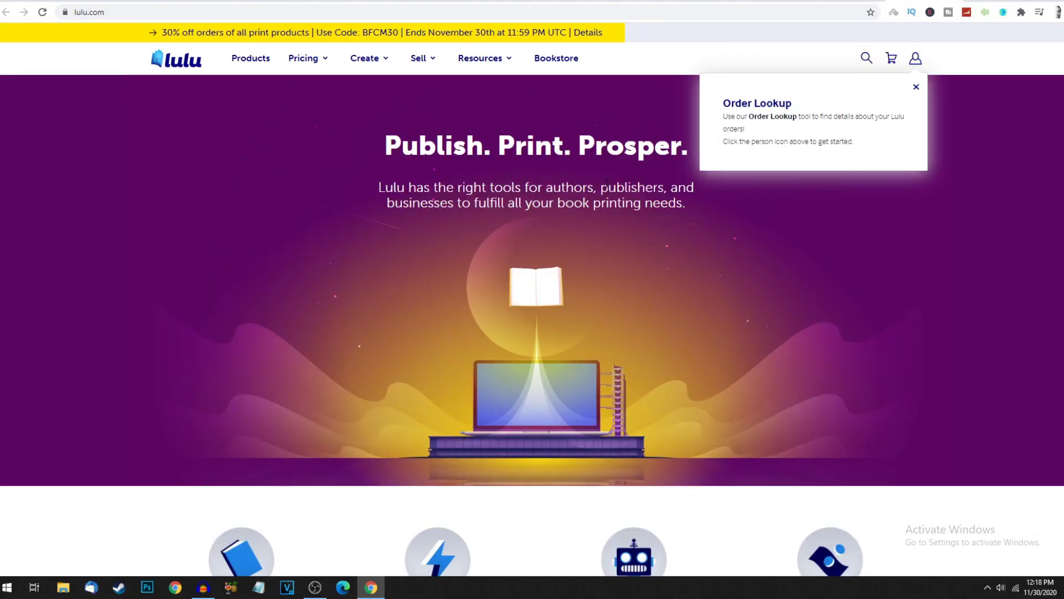
{"action": "scroll", "coordinate": [478, 189], "scroll_direction": "down", "scroll_amount": 10}
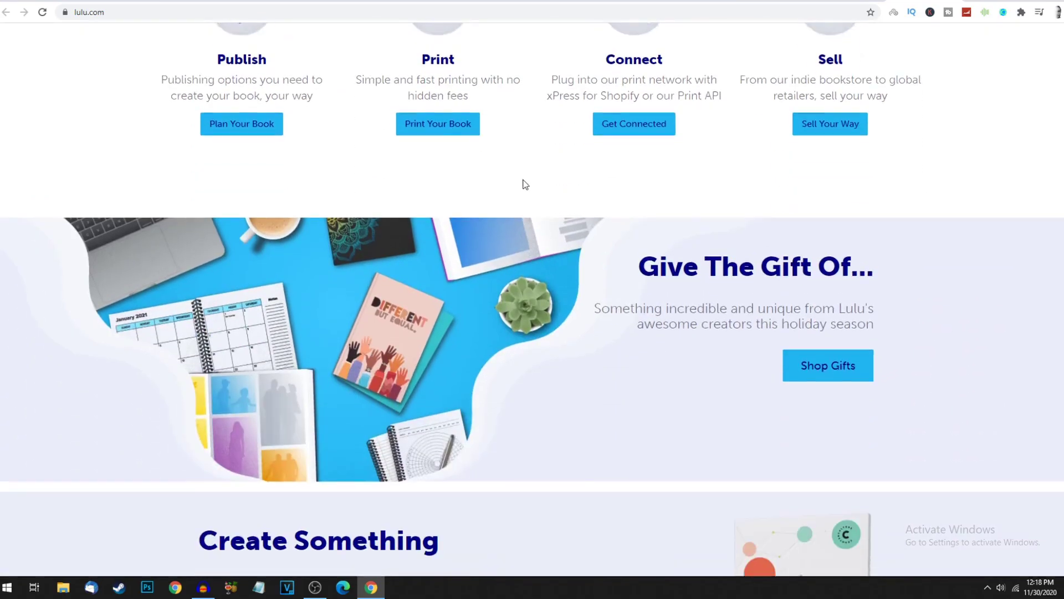
{"action": "scroll", "coordinate": [479, 190], "scroll_direction": "up", "scroll_amount": 4}
{"action": "scroll", "coordinate": [388, 281], "scroll_direction": "up", "scroll_amount": 2}
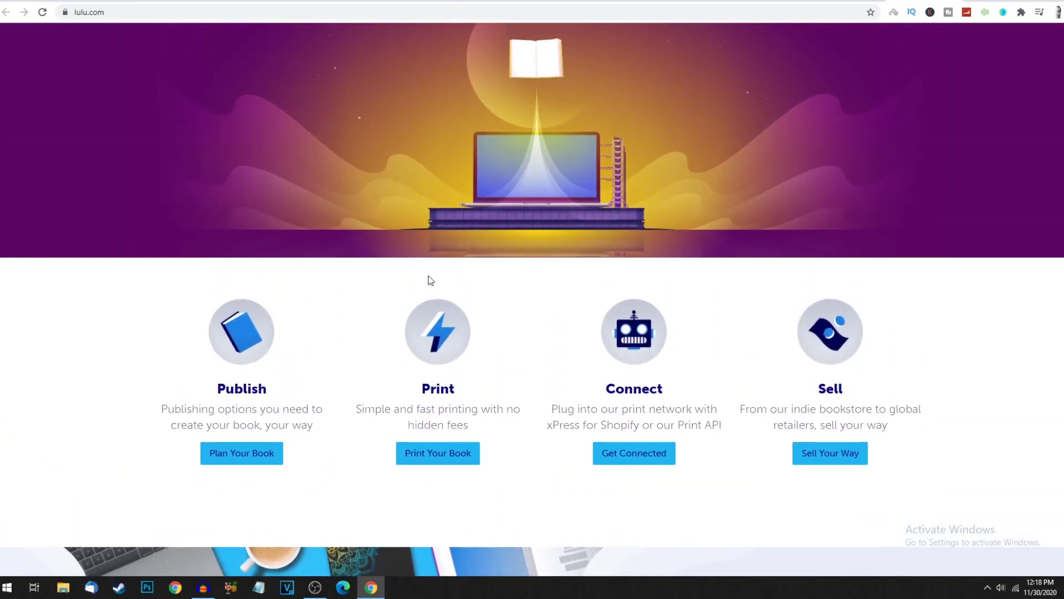
{"action": "scroll", "coordinate": [781, 286], "scroll_direction": "up", "scroll_amount": 4}
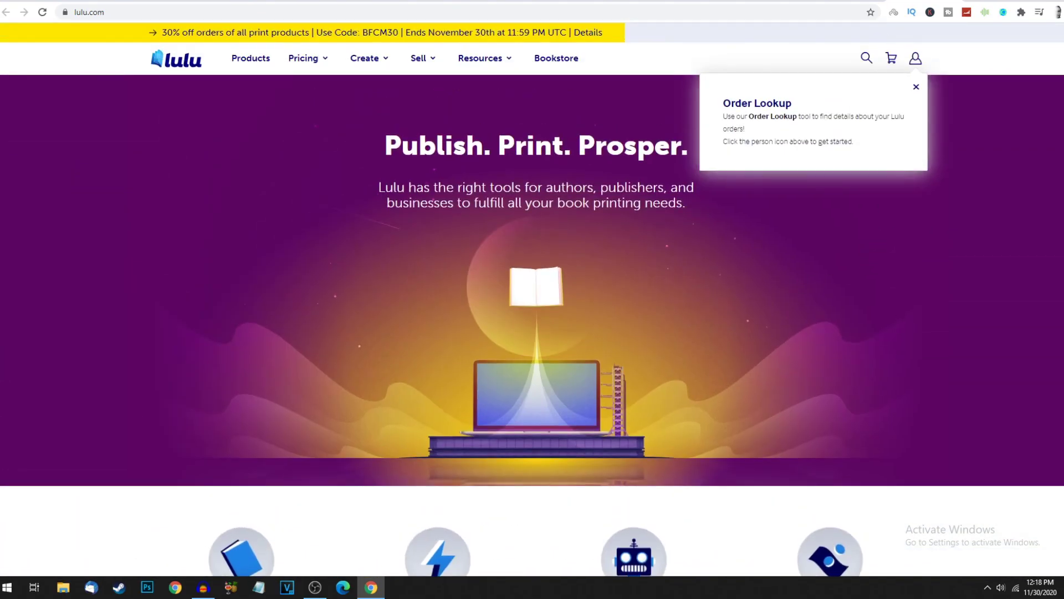
{"action": "key", "text": "ctrl+t"}
{"action": "type", "text": "slide"}
Load slideshare.net and highlight view counts on the Accenture, DataReportal and product-leader decks.
{"action": "key", "text": "Return"}
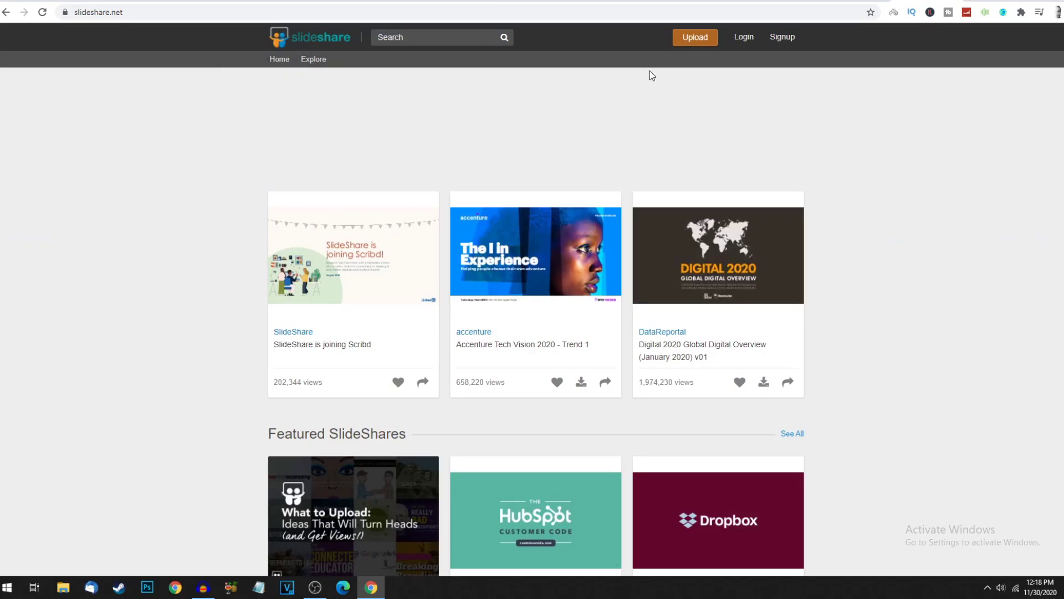
{"action": "scroll", "coordinate": [653, 189], "scroll_direction": "down", "scroll_amount": 3}
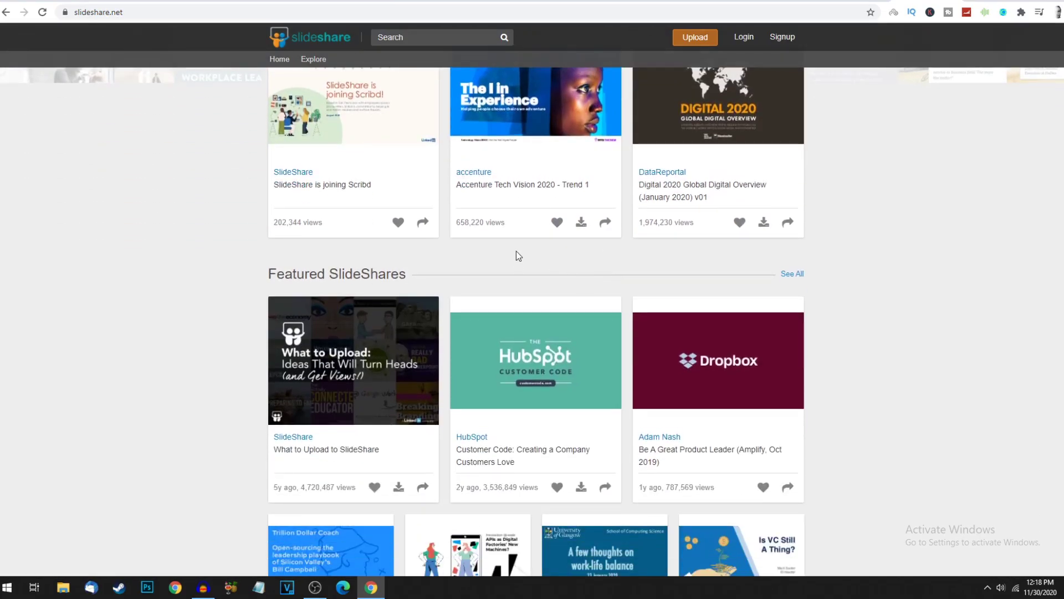
{"action": "left_click_drag", "start_coordinate": [456, 221], "coordinate": [487, 222]}
{"action": "left_click_drag", "start_coordinate": [639, 222], "coordinate": [684, 224]}
{"action": "scroll", "coordinate": [993, 247], "scroll_direction": "down", "scroll_amount": 3}
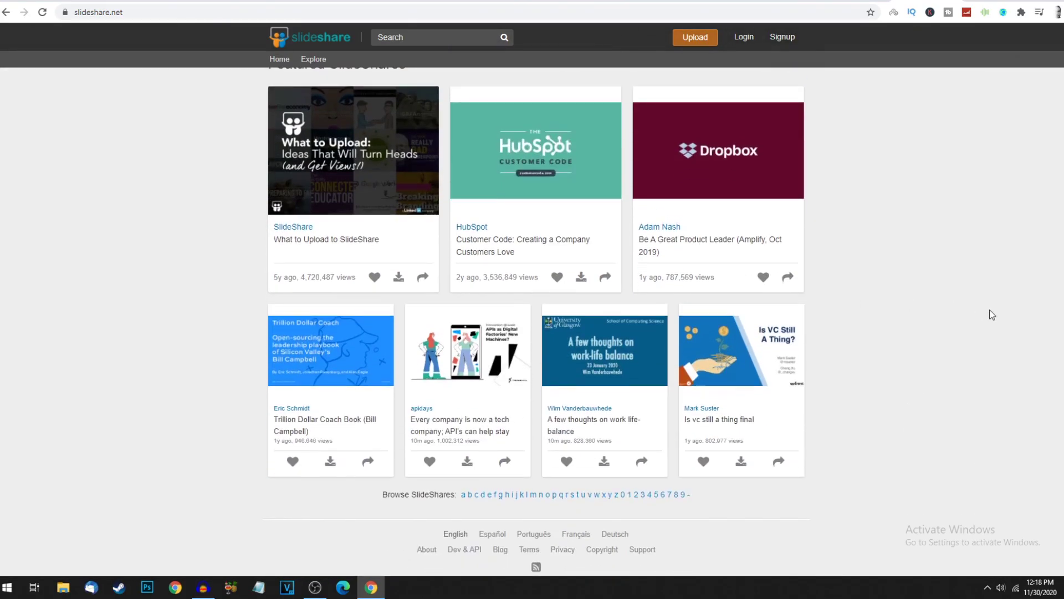
{"action": "scroll", "coordinate": [880, 281], "scroll_direction": "up", "scroll_amount": 6}
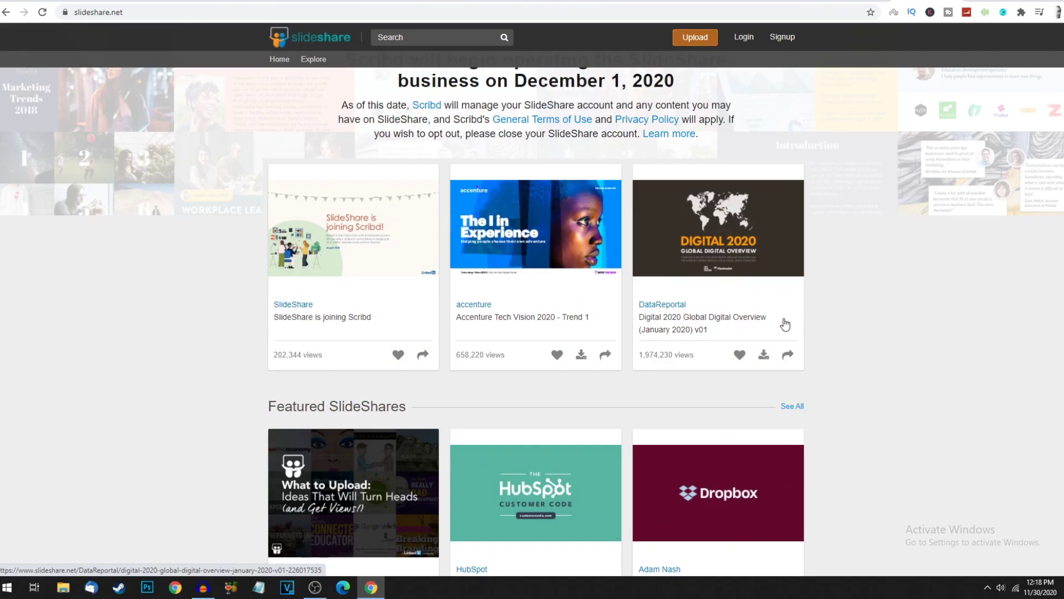
{"action": "scroll", "coordinate": [815, 339], "scroll_direction": "down", "scroll_amount": 6}
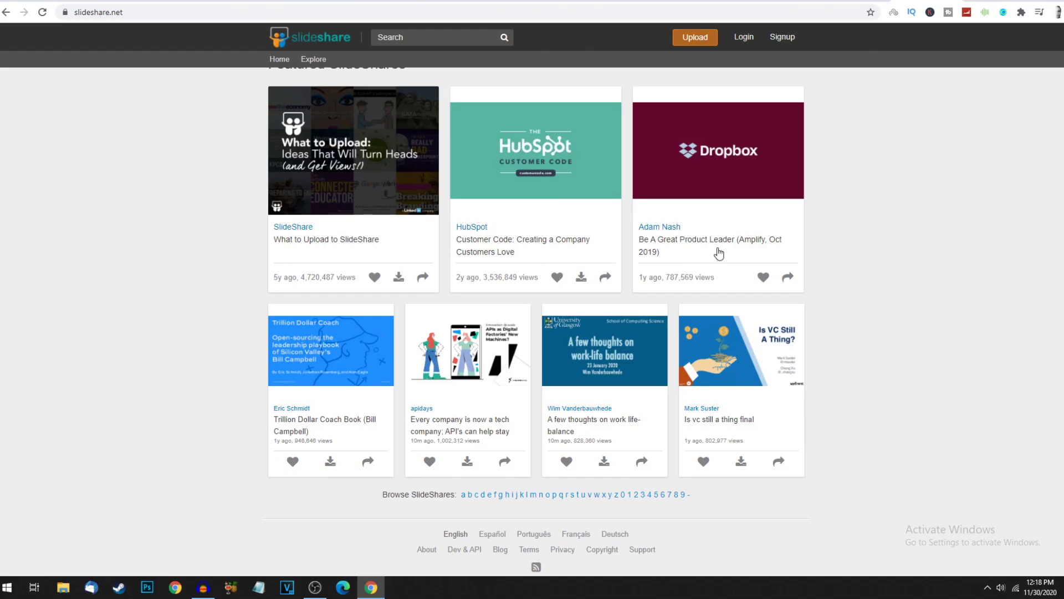
{"action": "left_click_drag", "start_coordinate": [639, 277], "coordinate": [685, 277]}
{"action": "scroll", "coordinate": [854, 273], "scroll_direction": "up", "scroll_amount": 7}
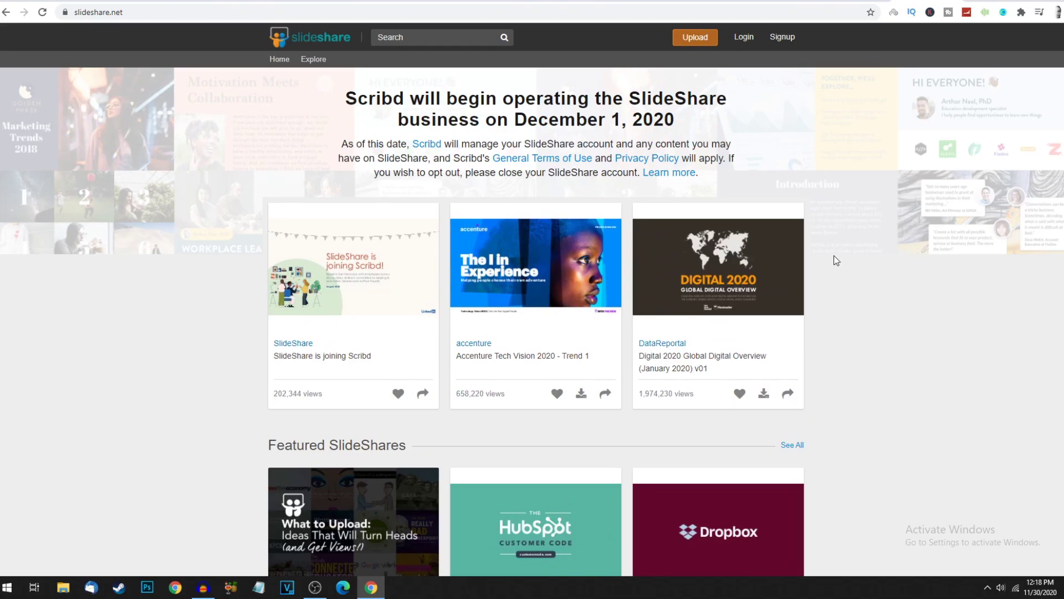
Look over the SlideShare upload page, then return to the home page.
{"action": "left_click", "coordinate": [693, 40]}
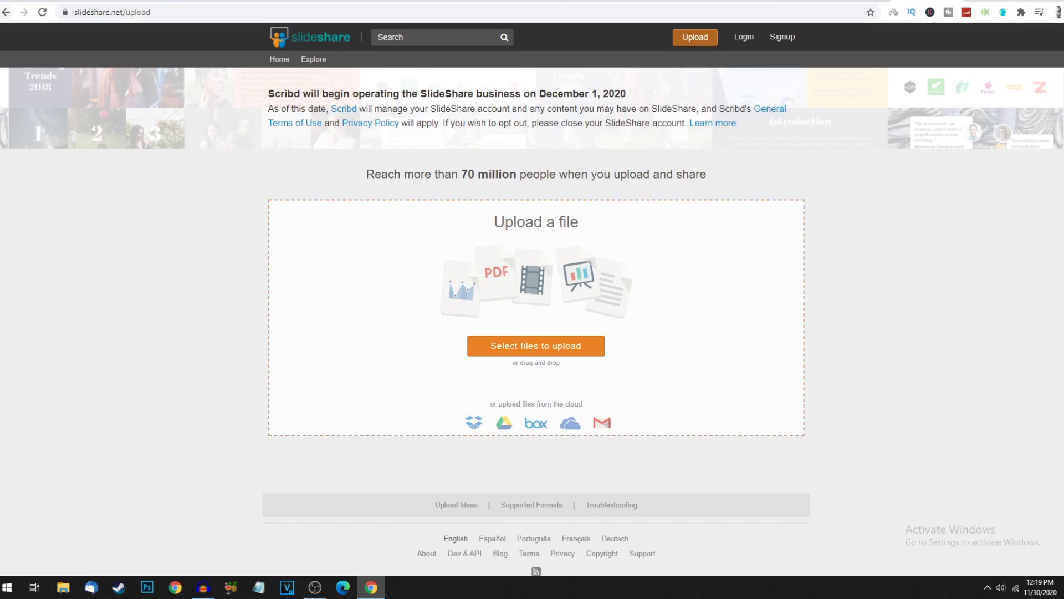
{"action": "left_click", "coordinate": [6, 12]}
{"action": "scroll", "coordinate": [618, 198], "scroll_direction": "down", "scroll_amount": 6}
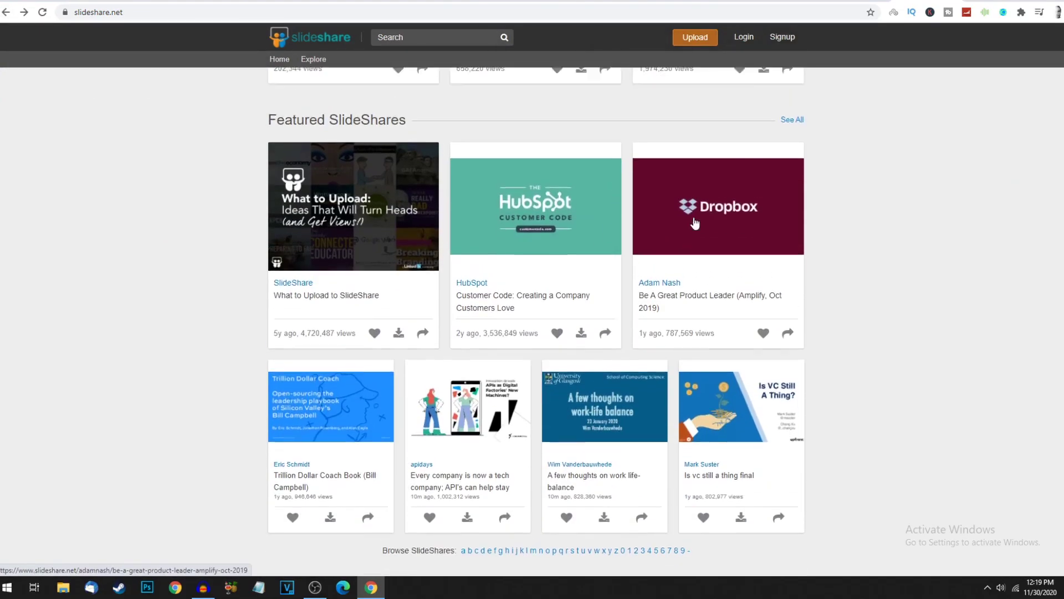
{"action": "scroll", "coordinate": [832, 225], "scroll_direction": "up", "scroll_amount": 3}
{"action": "scroll", "coordinate": [926, 279], "scroll_direction": "down", "scroll_amount": 4}
{"action": "scroll", "coordinate": [926, 278], "scroll_direction": "up", "scroll_amount": 7}
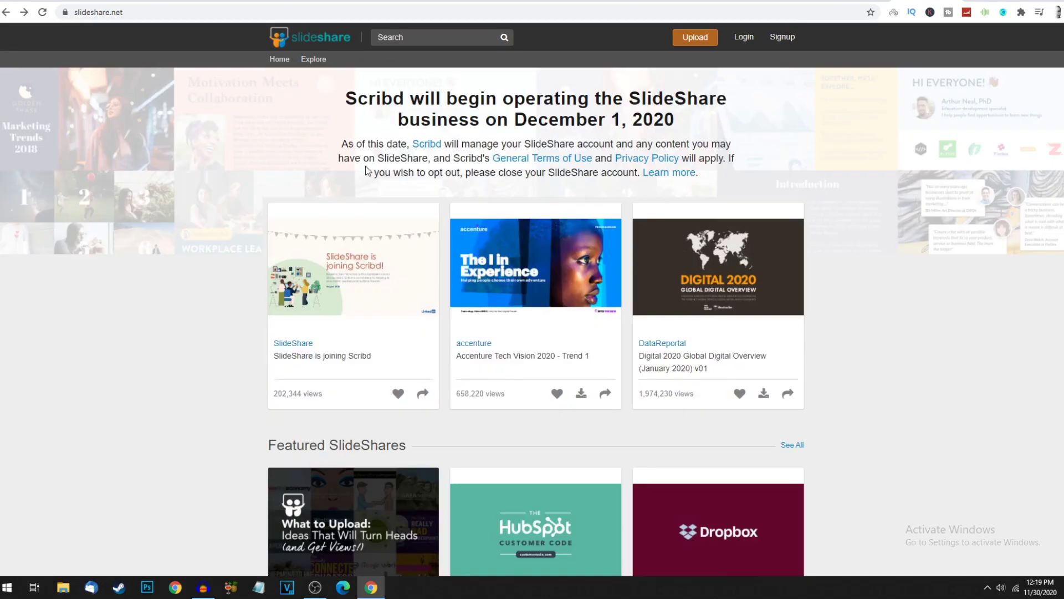
Copy the SlideShare web address from the address bar.
{"action": "left_click", "coordinate": [152, 12]}
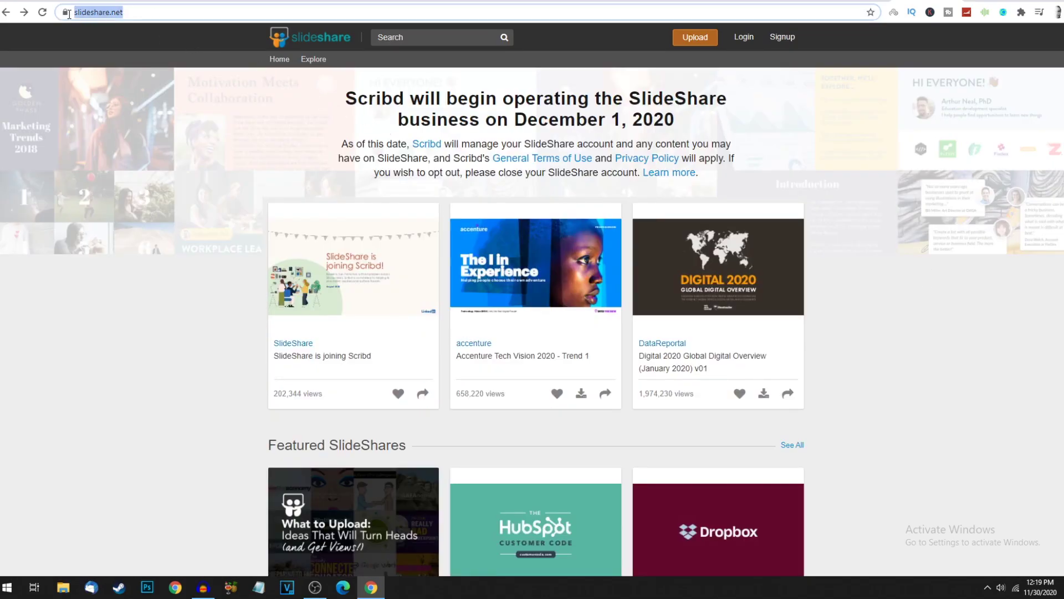
{"action": "right_click", "coordinate": [100, 14]}
{"action": "left_click", "coordinate": [129, 75]}
Load the SimilarWeb website in a new browser tab.
{"action": "key", "text": "ctrl+t"}
{"action": "type", "text": "sim"}
{"action": "key", "text": "Return"}
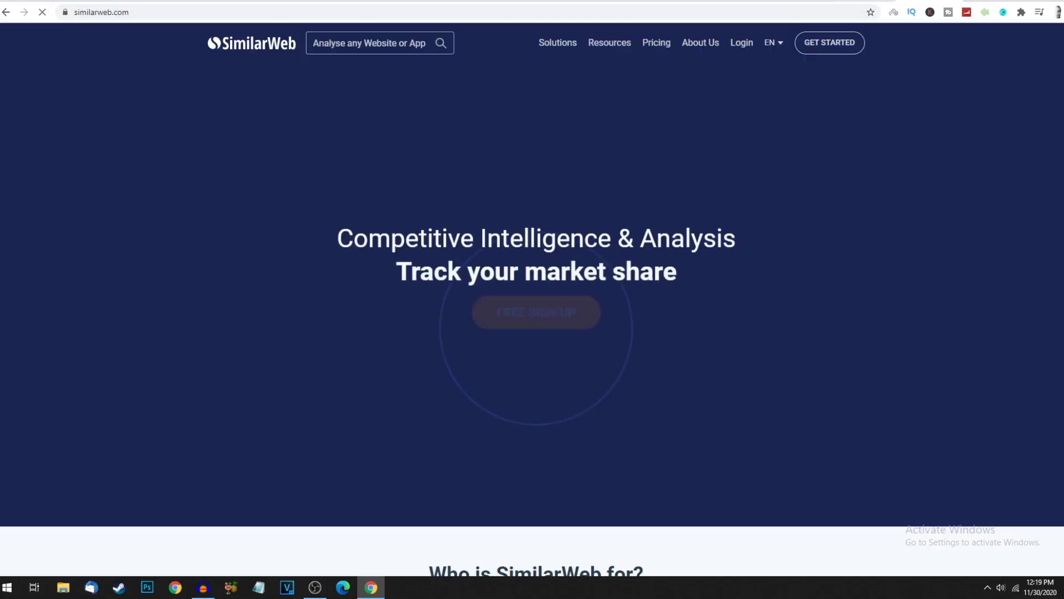
{"action": "key", "text": "ctrl+w"}
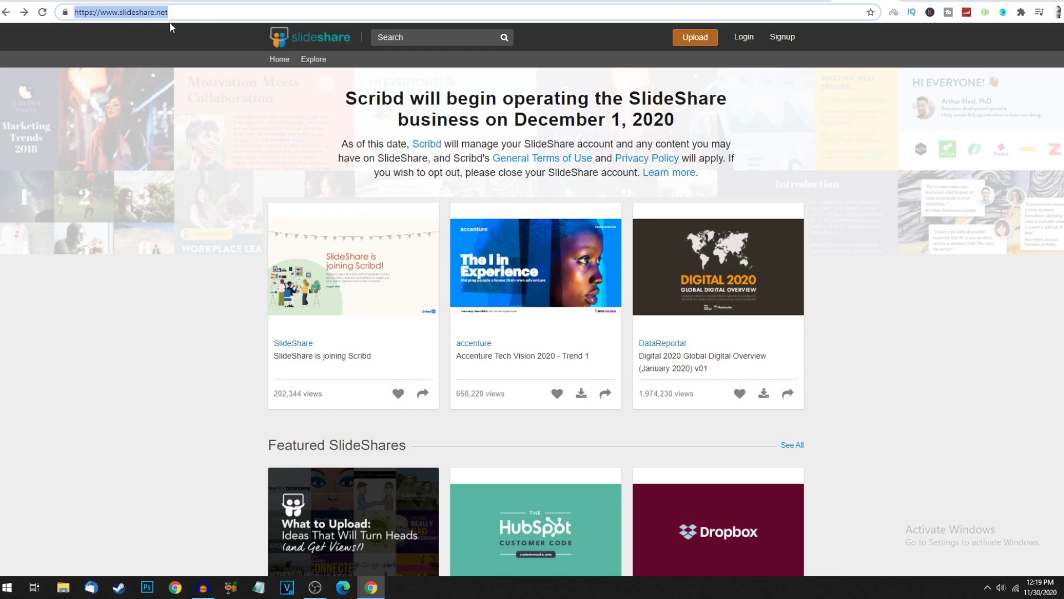
{"action": "key", "text": "ctrl+Tab"}
Look up slideshare.net and highlight its global rank 295 and 169.16M total visits.
{"action": "left_click", "coordinate": [374, 44]}
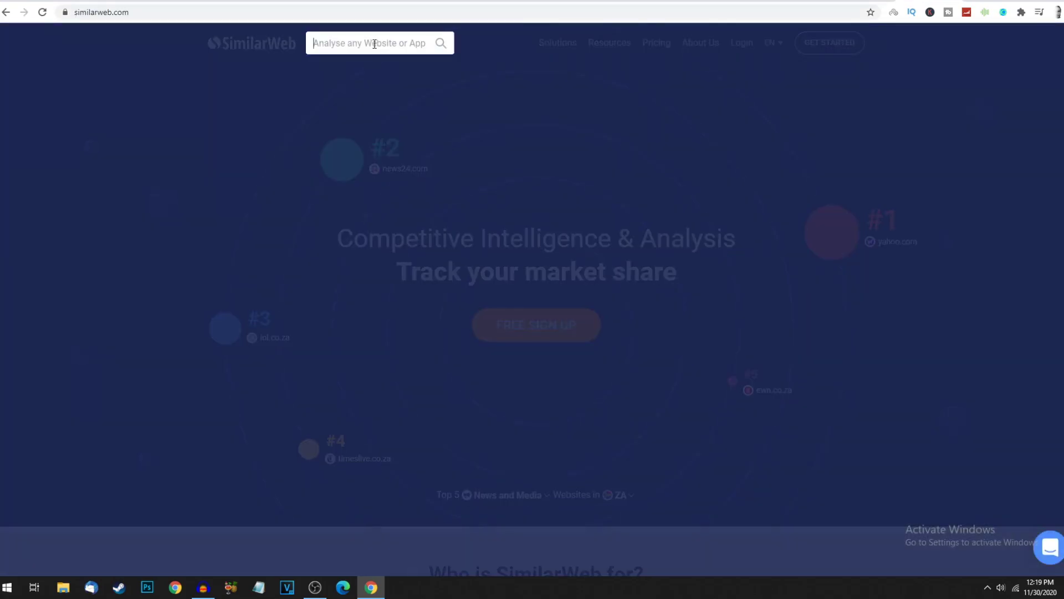
{"action": "type", "text": "slideshare.net"}
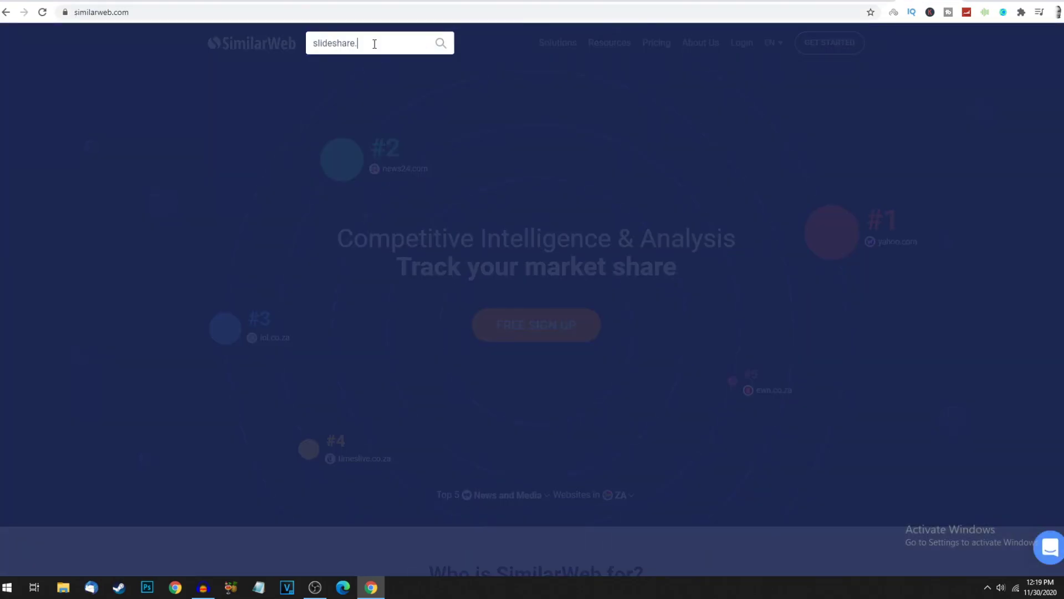
{"action": "key", "text": "Return"}
{"action": "left_click_drag", "start_coordinate": [377, 381], "coordinate": [323, 381]}
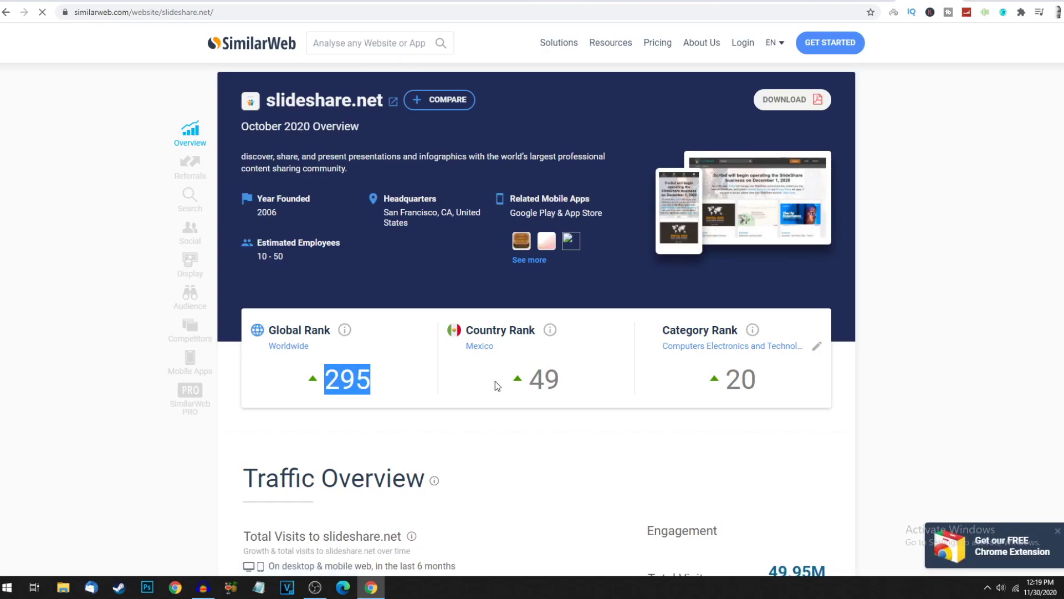
{"action": "scroll", "coordinate": [499, 388], "scroll_direction": "down", "scroll_amount": 2}
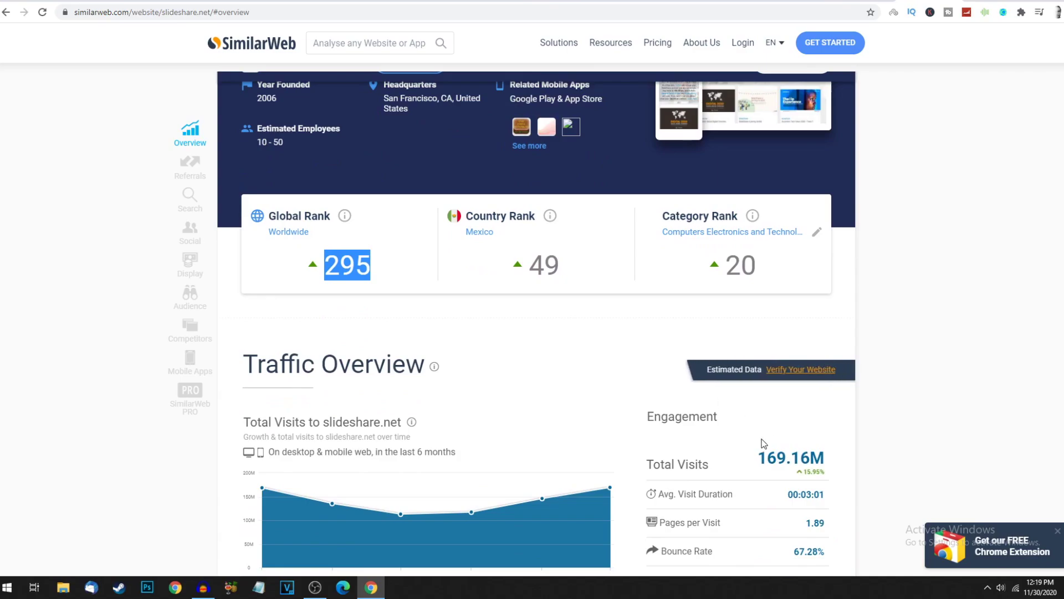
{"action": "left_click_drag", "start_coordinate": [759, 457], "coordinate": [821, 454]}
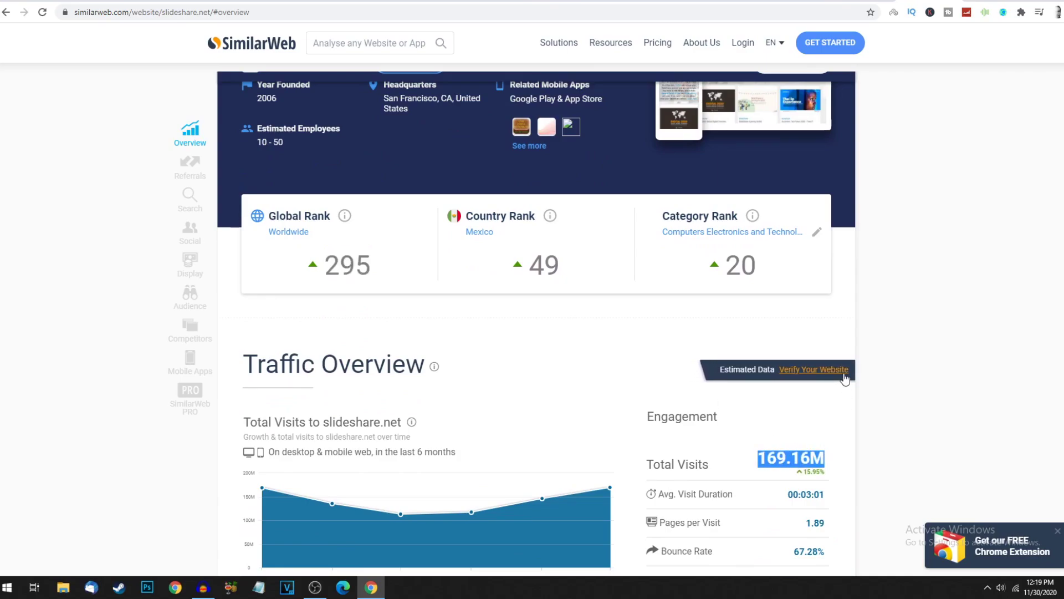
{"action": "left_click", "coordinate": [605, 491]}
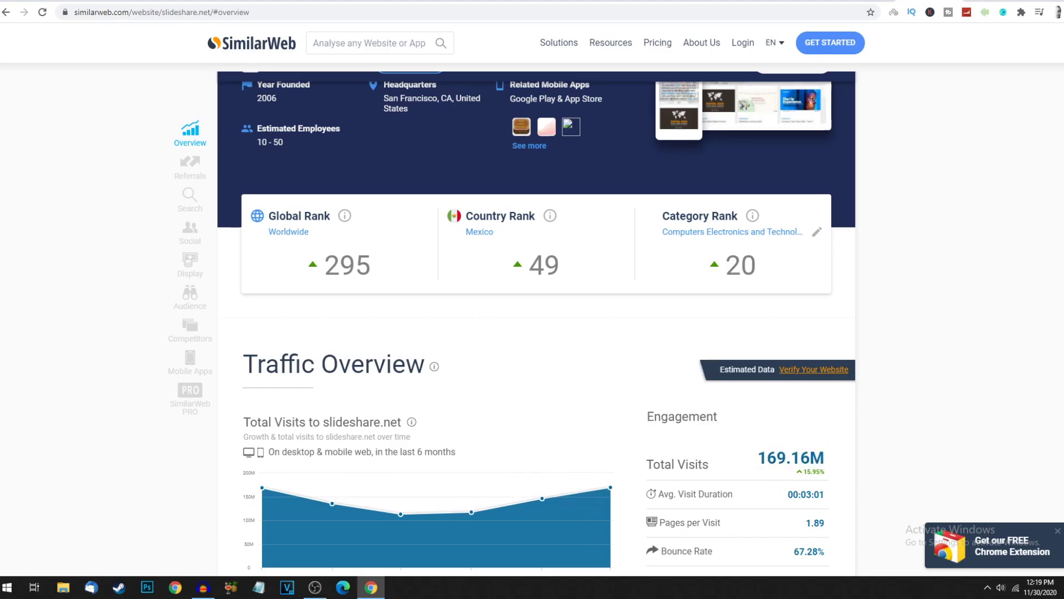
In SlideShare's featured presentations, select the work-life balance deck's '10m ago' upload age.
{"action": "left_click", "coordinate": [865, 1]}
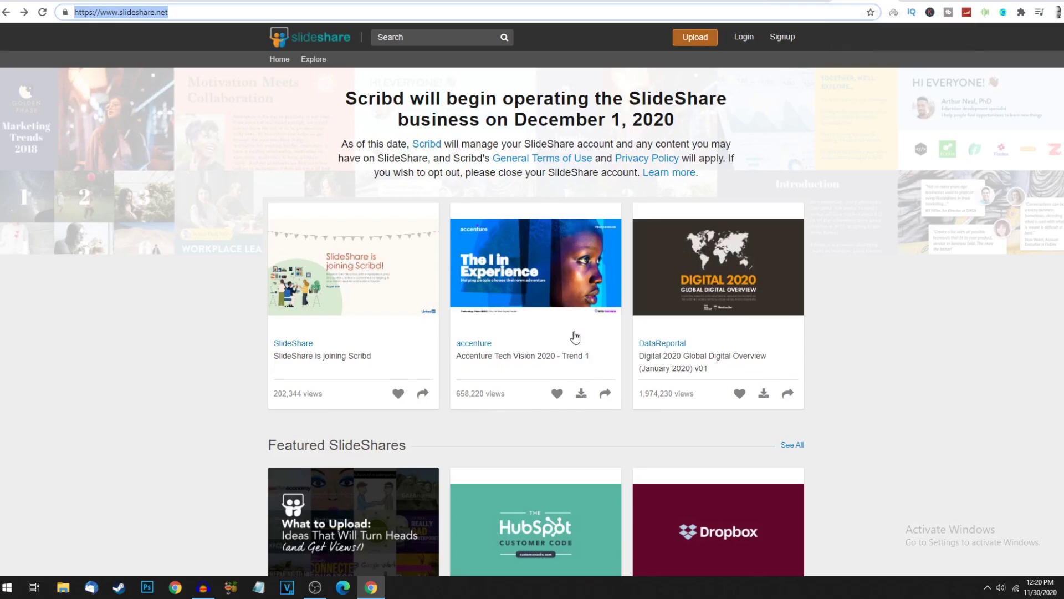
{"action": "scroll", "coordinate": [658, 406], "scroll_direction": "down", "scroll_amount": 6}
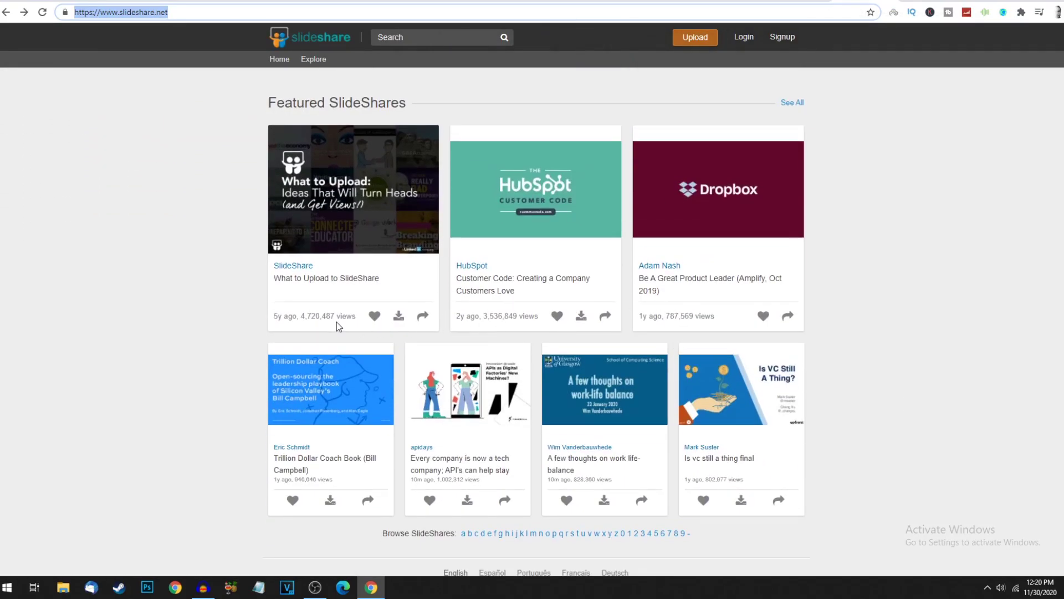
{"action": "scroll", "coordinate": [327, 283], "scroll_direction": "down", "scroll_amount": 1}
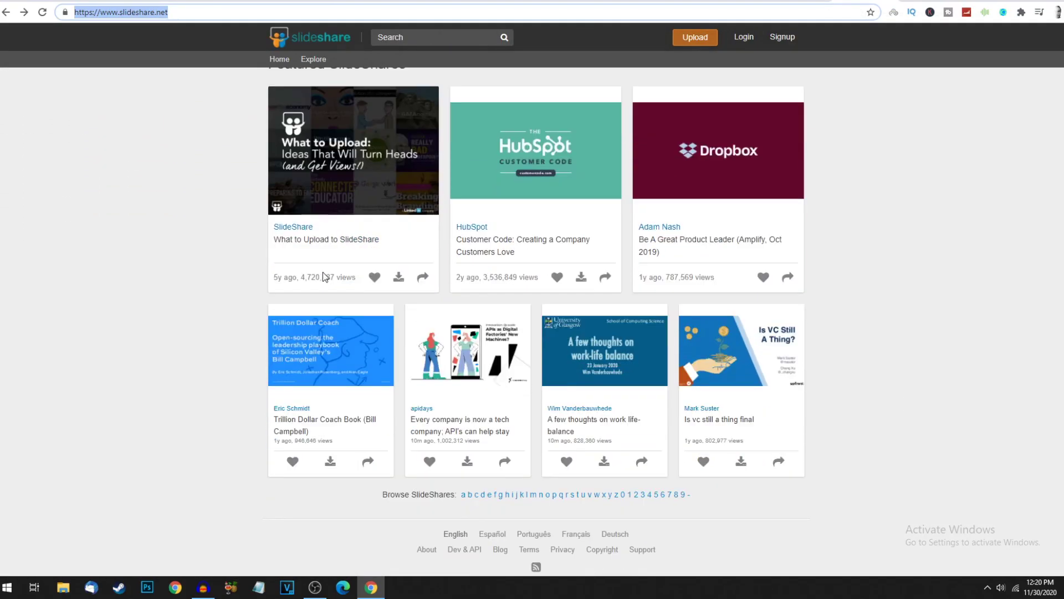
{"action": "double_click", "coordinate": [565, 441]}
{"action": "left_click_drag", "start_coordinate": [551, 442], "coordinate": [548, 442]}
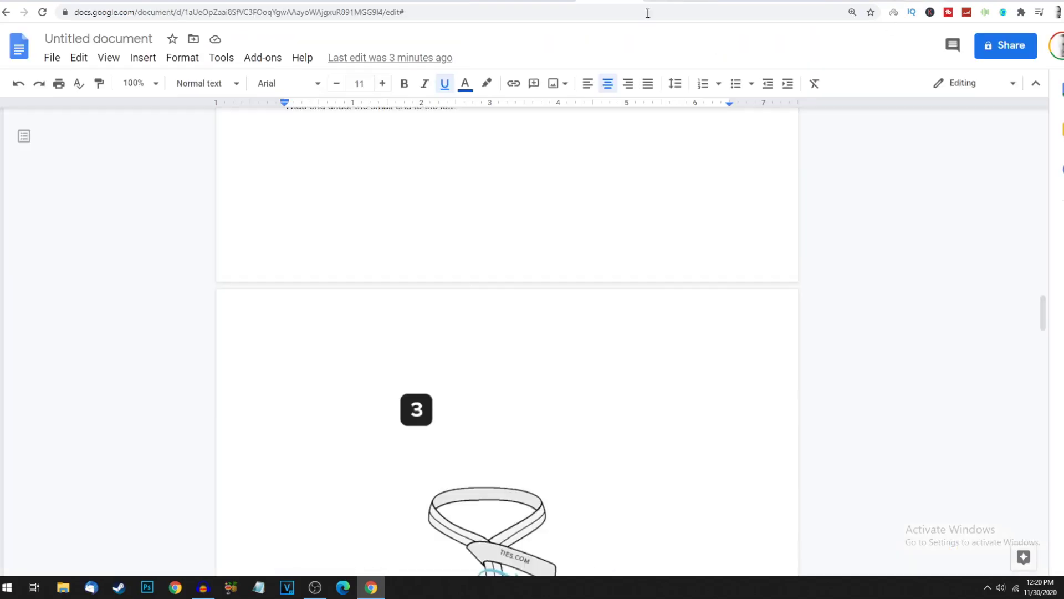
{"action": "scroll", "coordinate": [507, 333], "scroll_direction": "down", "scroll_amount": 3}
Scroll through the tie guide's linked title, knot diagram and call-to-action line.
{"action": "left_click_drag", "start_coordinate": [1042, 327], "coordinate": [1030, 112]}
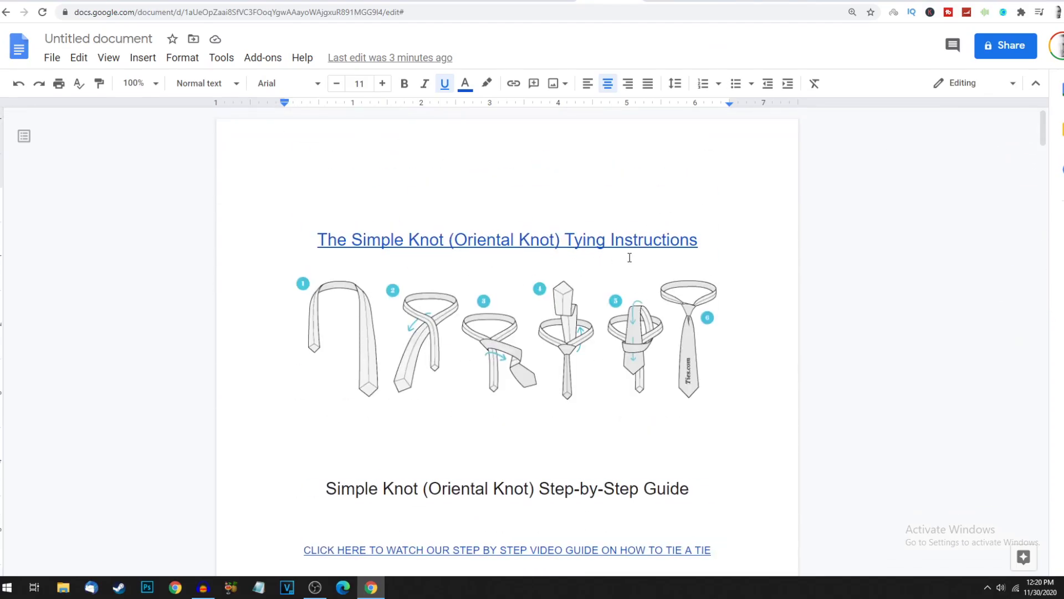
{"action": "scroll", "coordinate": [574, 286], "scroll_direction": "down", "scroll_amount": 3}
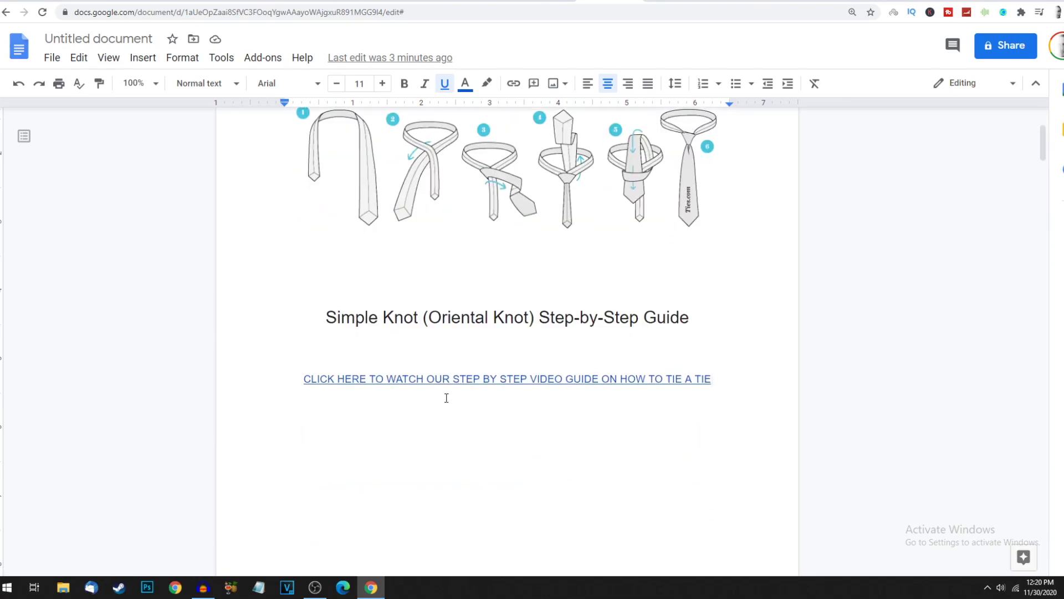
{"action": "scroll", "coordinate": [635, 378], "scroll_direction": "up", "scroll_amount": 3}
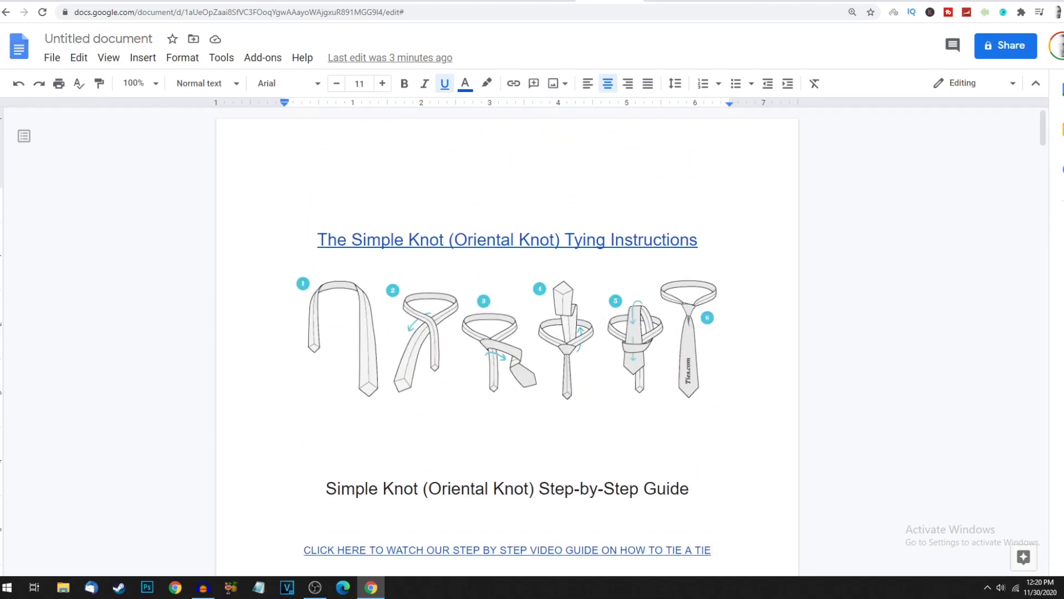